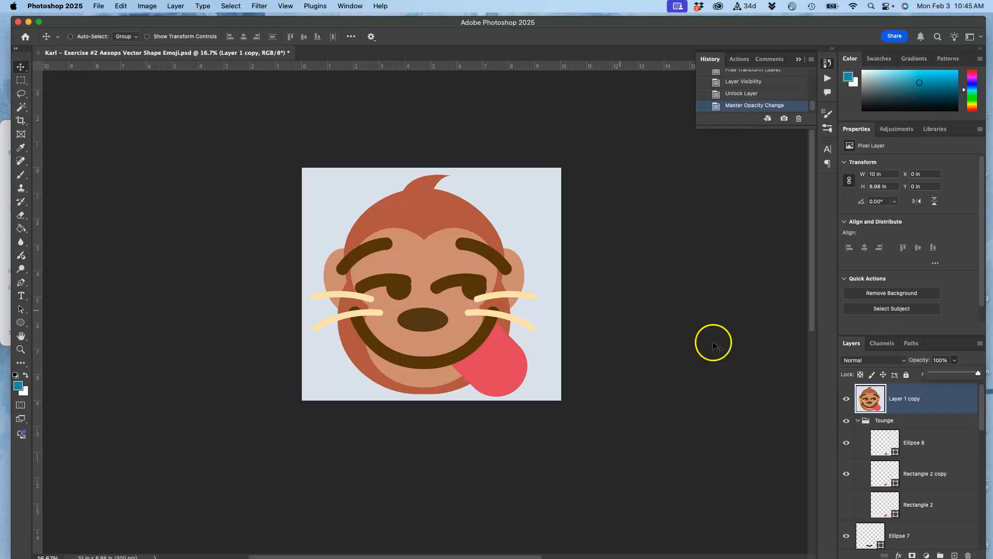
Hide Layer 1 copy and warp the right edge of the Ellipse 2 face shape slightly inward.
click(846, 399)
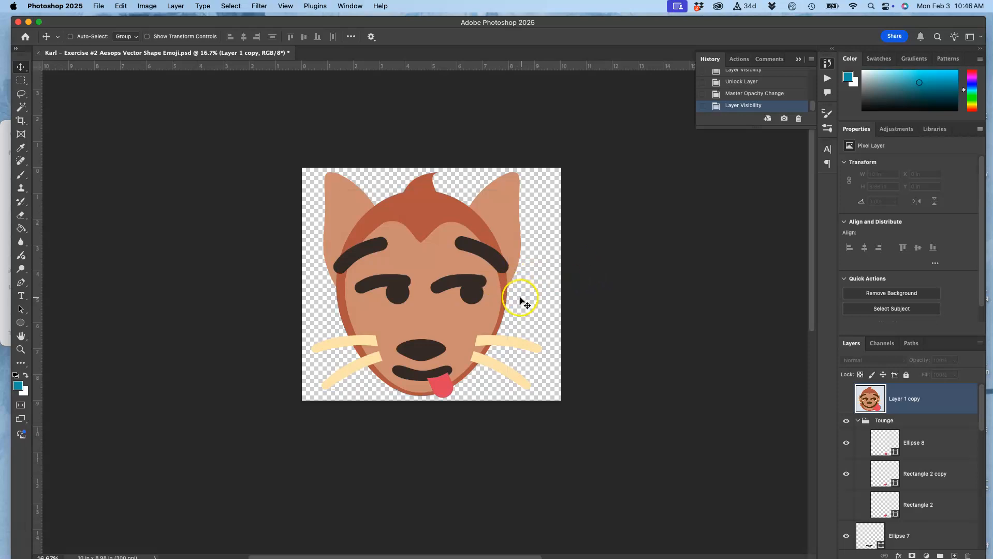
click(899, 443)
scroll(900, 445, down, 10)
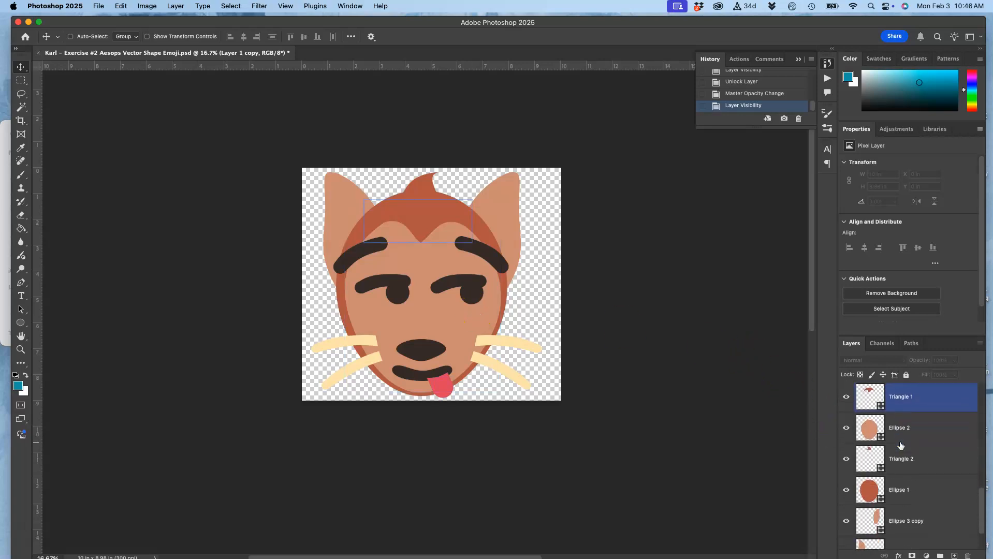
click(898, 422)
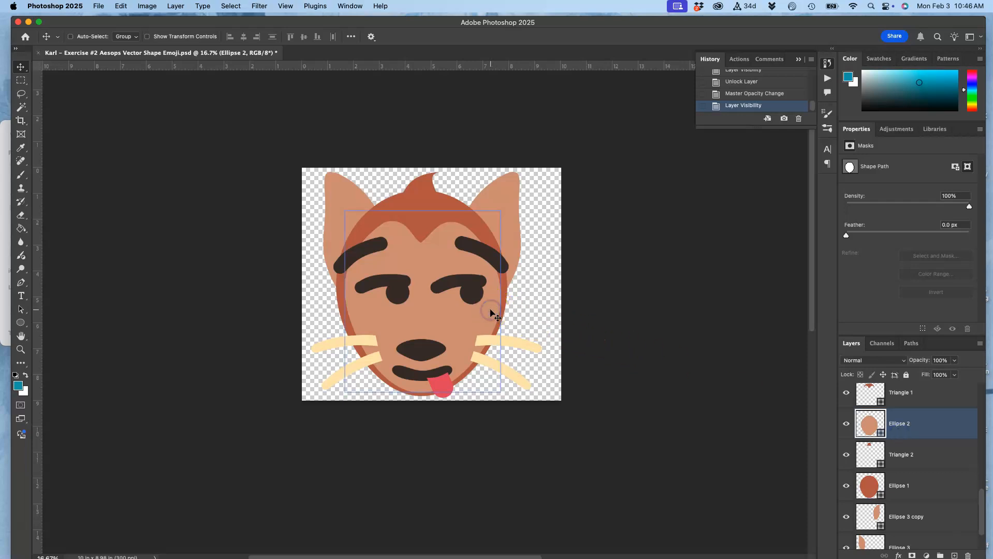
key(super+t)
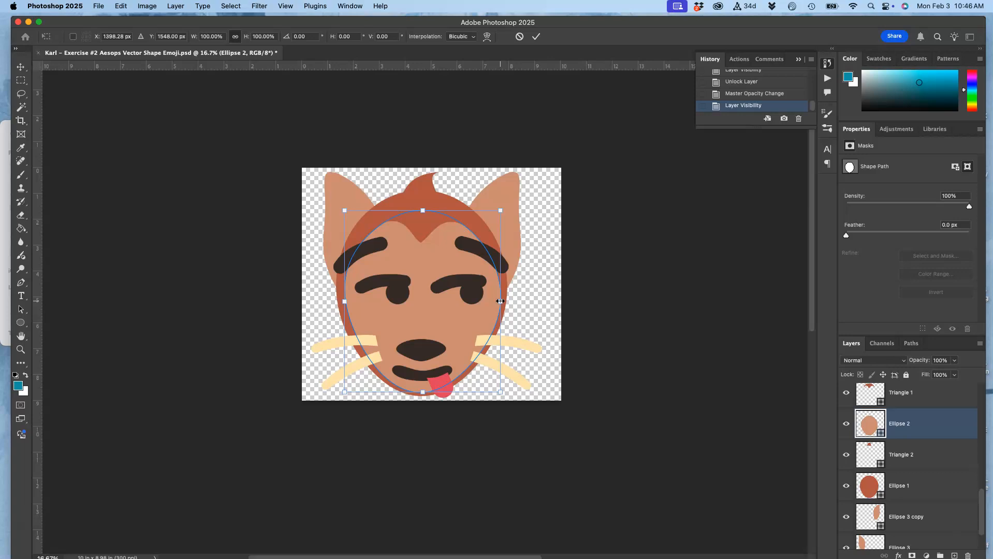
right_click(484, 305)
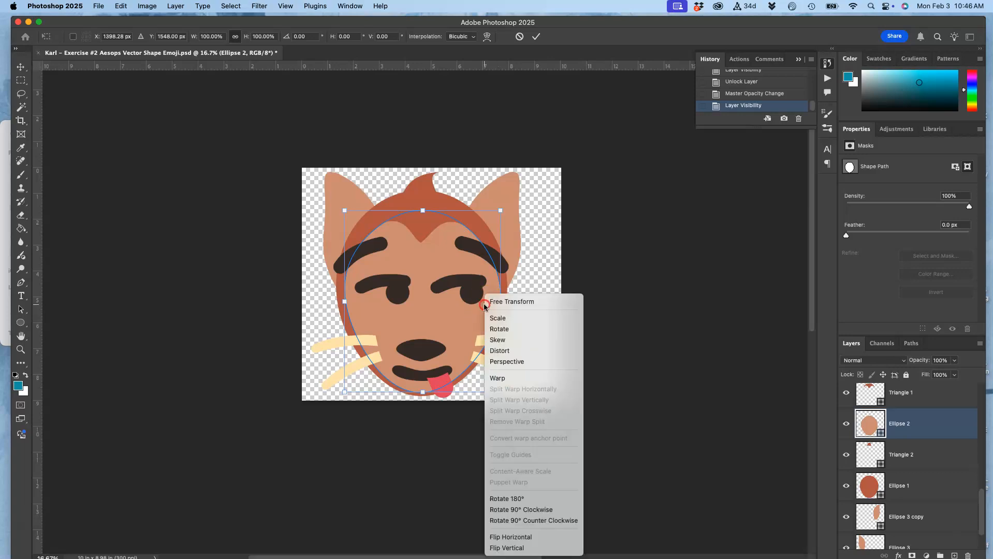
click(495, 377)
drag(500, 310, 495, 310)
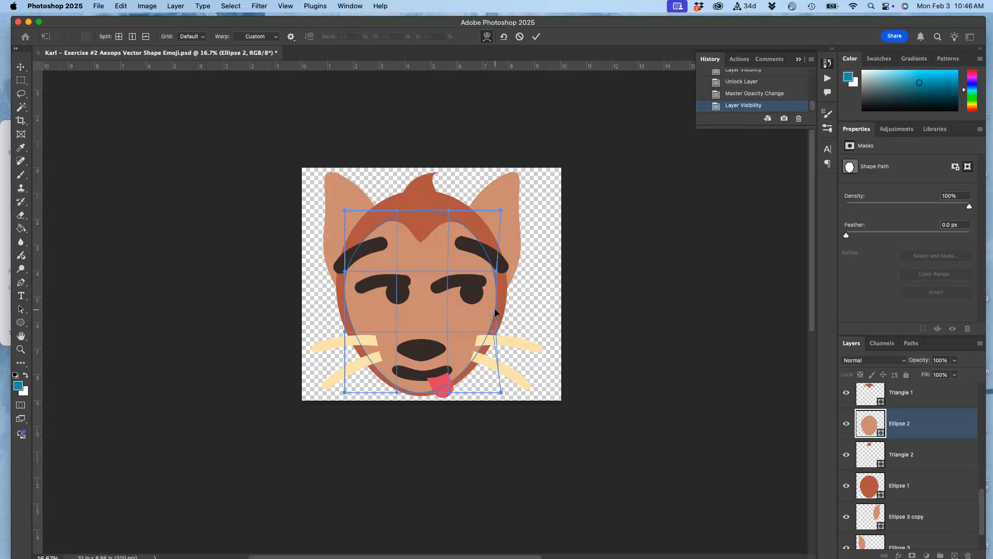
drag(495, 310, 497, 310)
drag(496, 310, 497, 310)
key(Return)
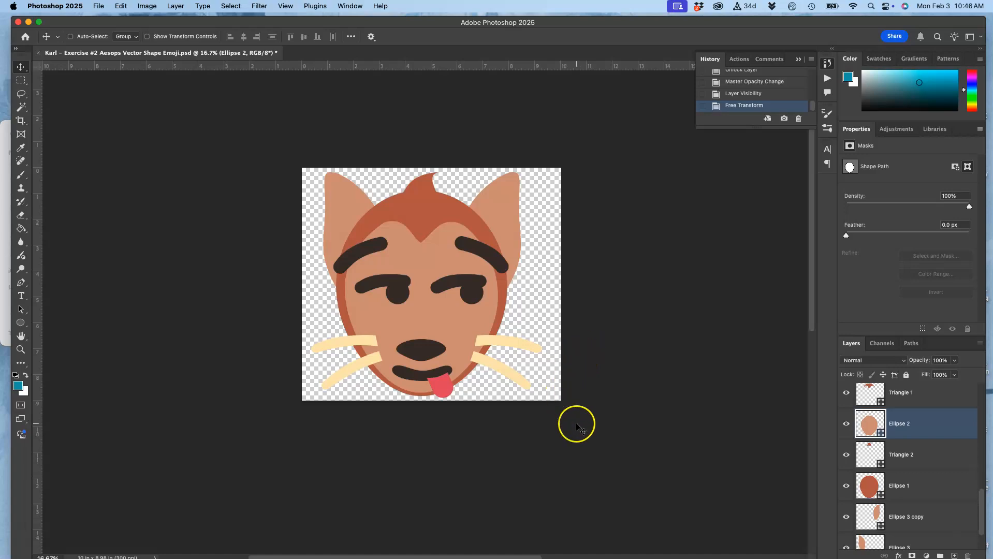
Examine the face outline, ears, eyes, whiskers and mouth up close at 50% zoom.
scroll(579, 429, down, 2)
scroll(580, 428, left, 2)
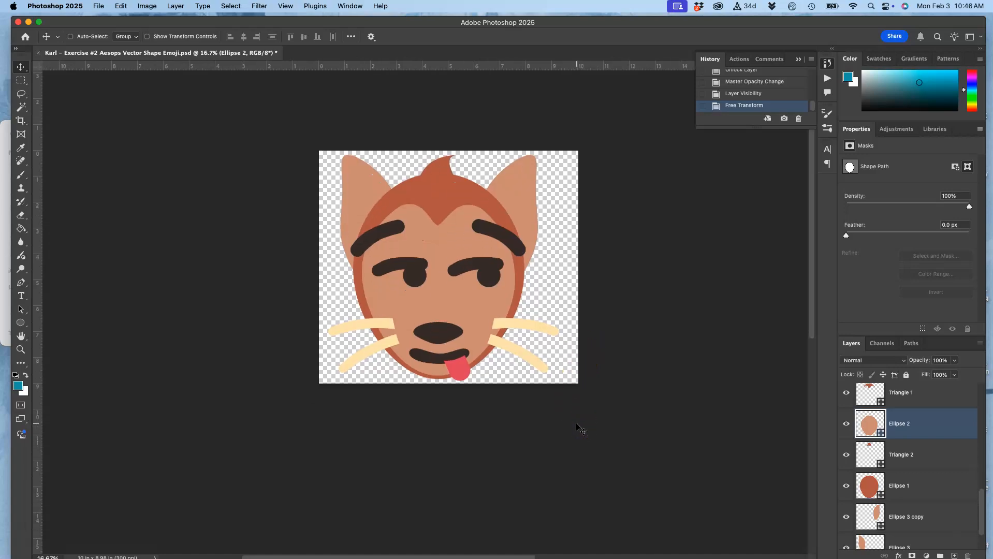
key(super+plus)
key(super+plus)
key(super+plus)
scroll(576, 423, down, 2)
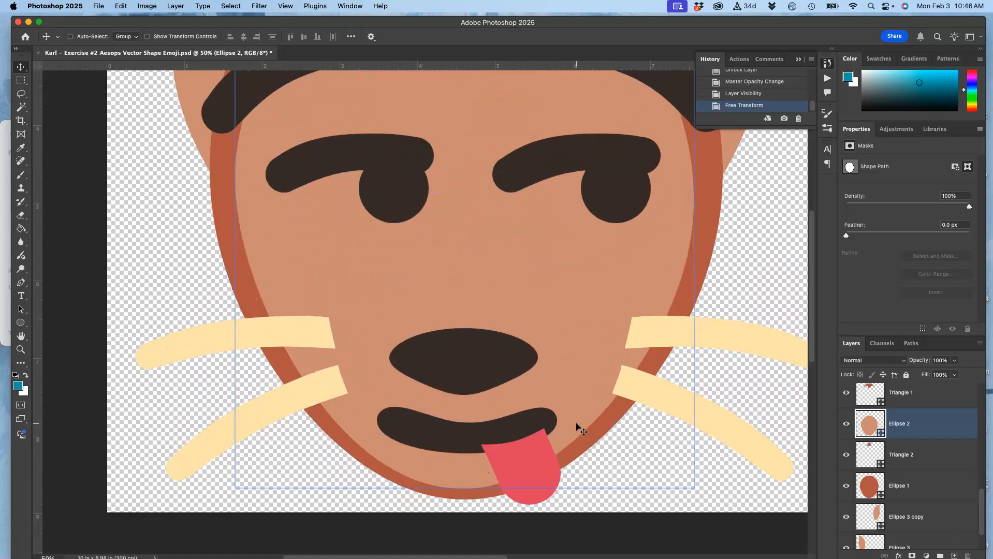
scroll(576, 423, right, 1)
scroll(577, 425, up, 10)
scroll(577, 425, right, 5)
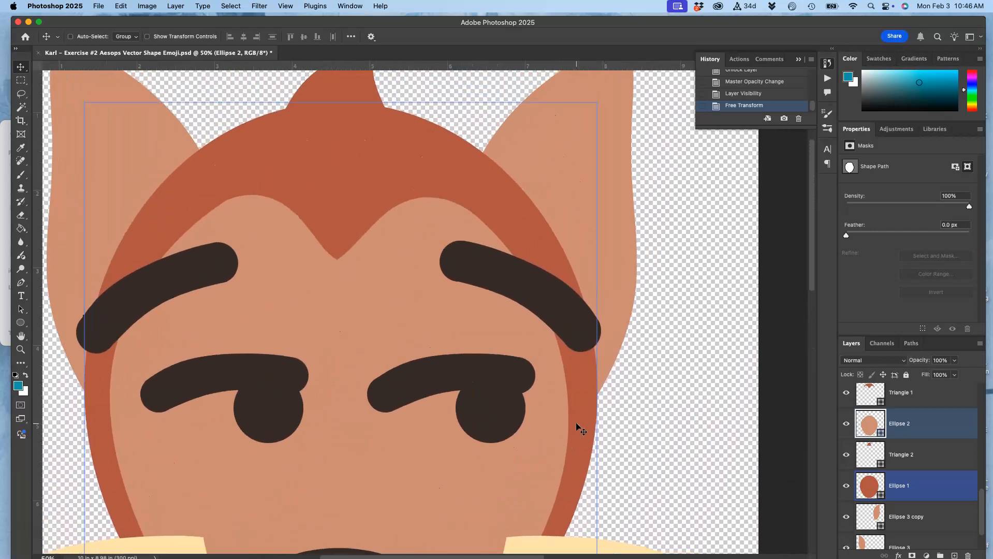
super+click(514, 193)
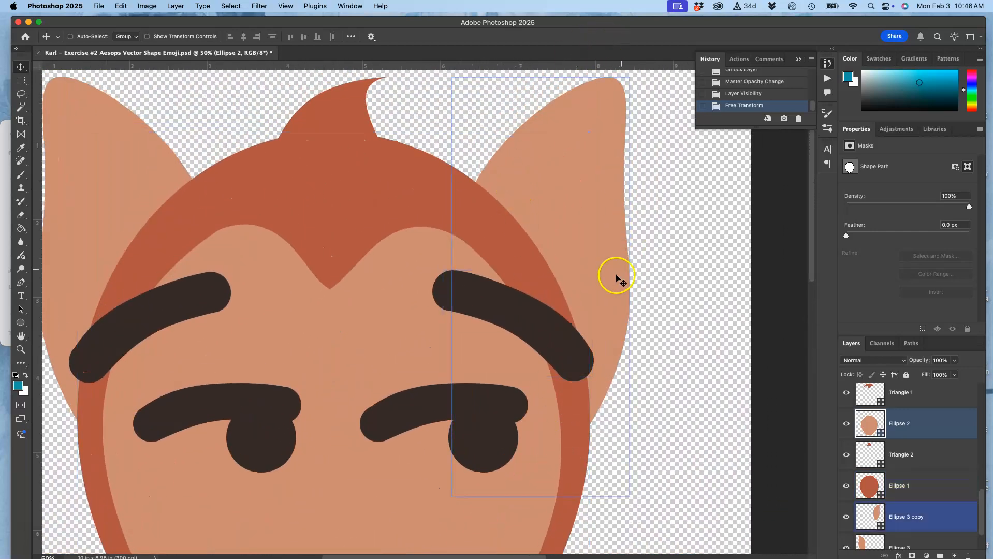
scroll(611, 280, down, 1)
scroll(608, 286, left, 2)
scroll(608, 286, down, 6)
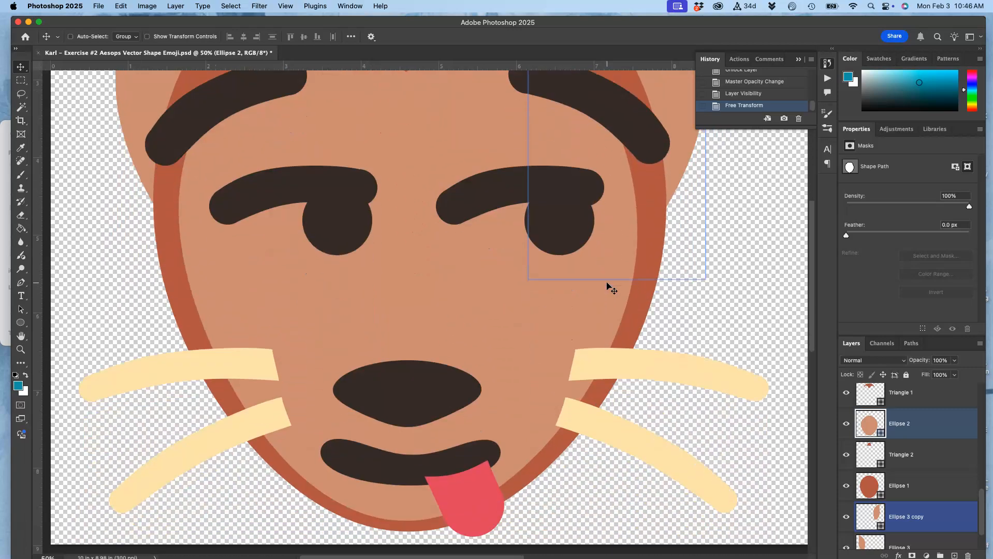
scroll(606, 283, down, 1)
scroll(608, 285, right, 1)
click(523, 338)
scroll(531, 269, up, 1)
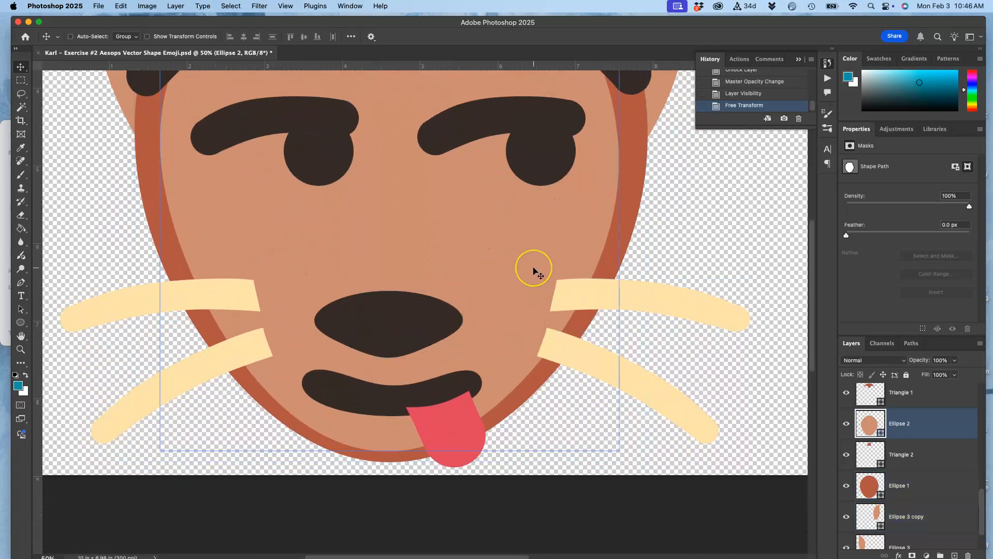
scroll(533, 269, up, 3)
scroll(534, 269, left, 1)
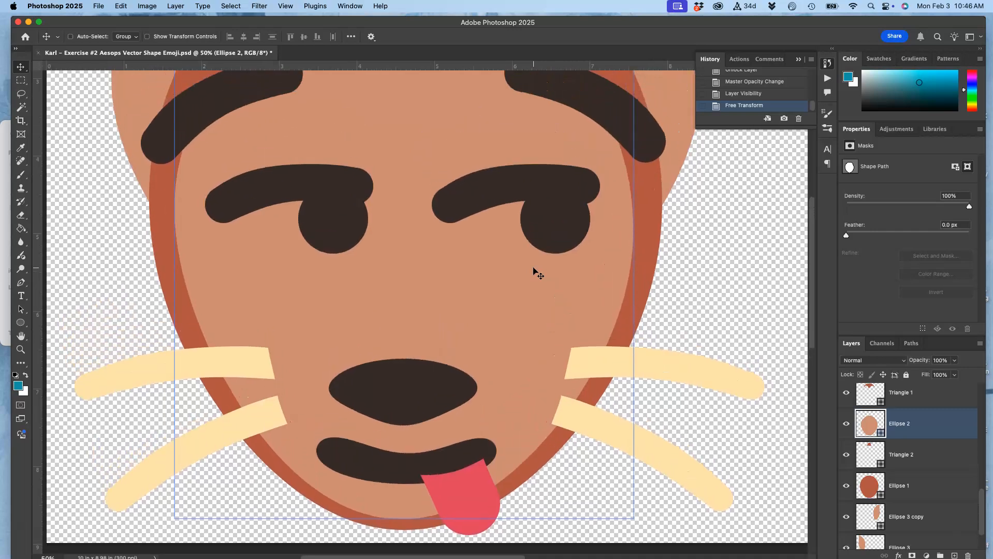
key(super+minus)
key(super+minus)
key(super+minus)
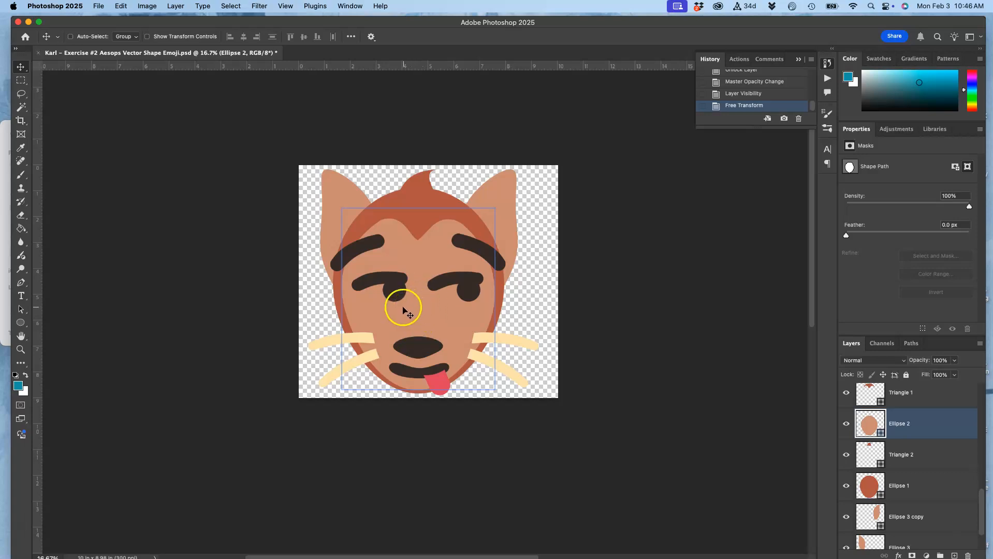
Draw an ellipse about 370 px wide and 614 px high between the eyes, directly above Ellipse 2 in the layer order.
click(22, 325)
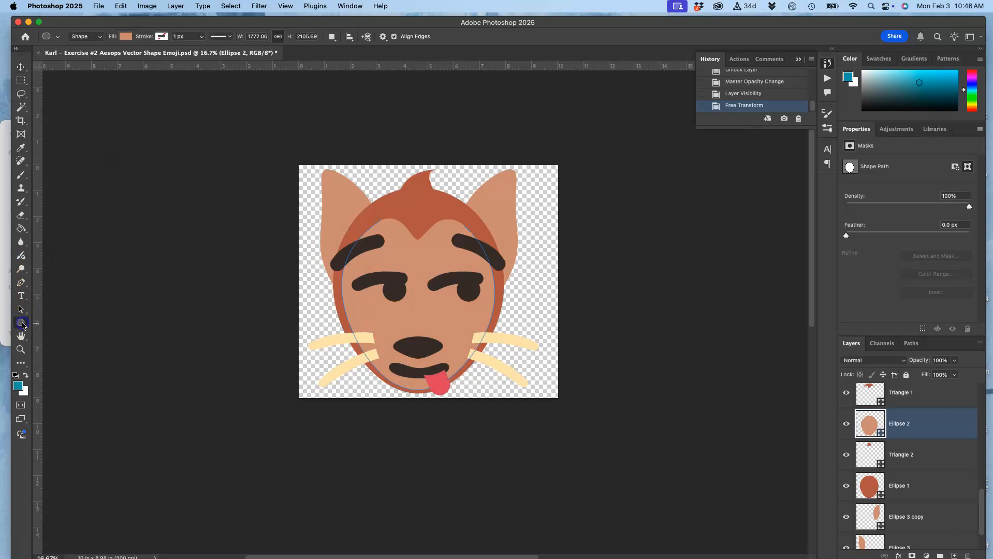
scroll(916, 405, up, 5)
scroll(916, 405, down, 2)
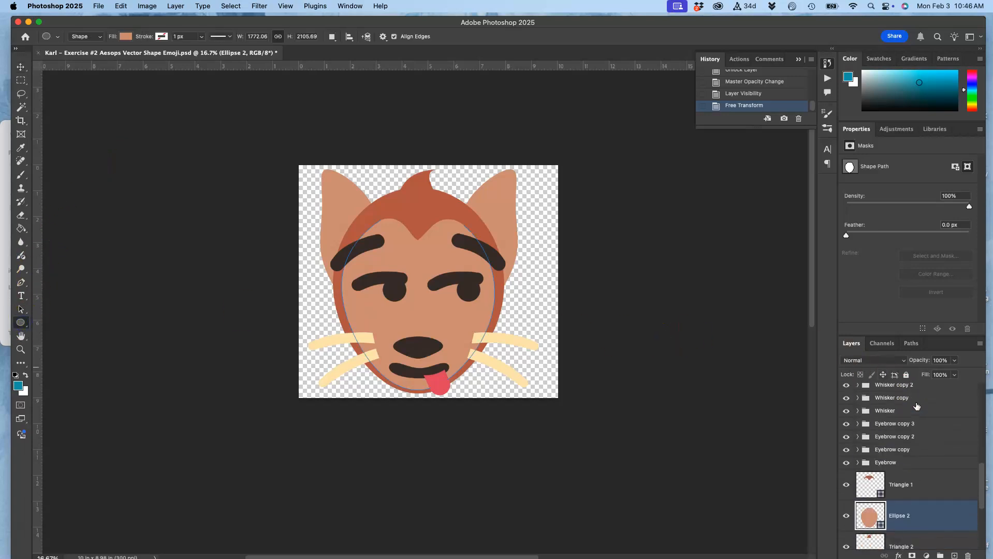
drag(402, 283, 434, 337)
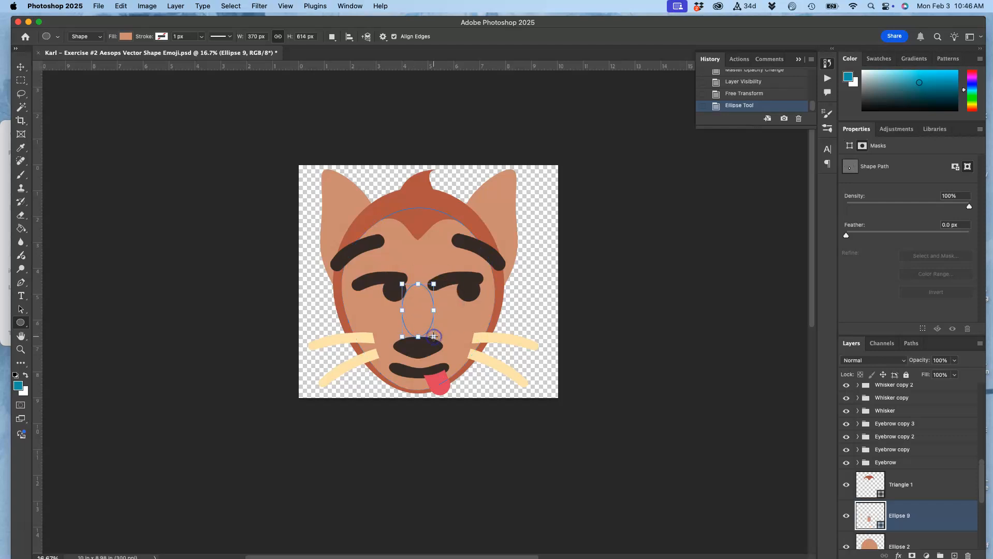
Change the new nose-bridge ellipse's fill to the lighter skin tone #e2c4b4.
double_click(869, 514)
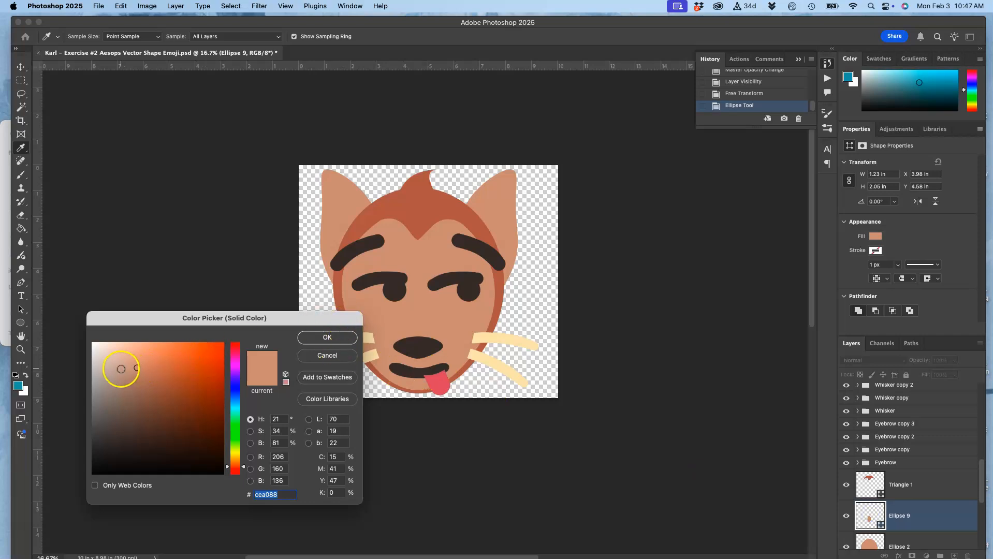
click(118, 373)
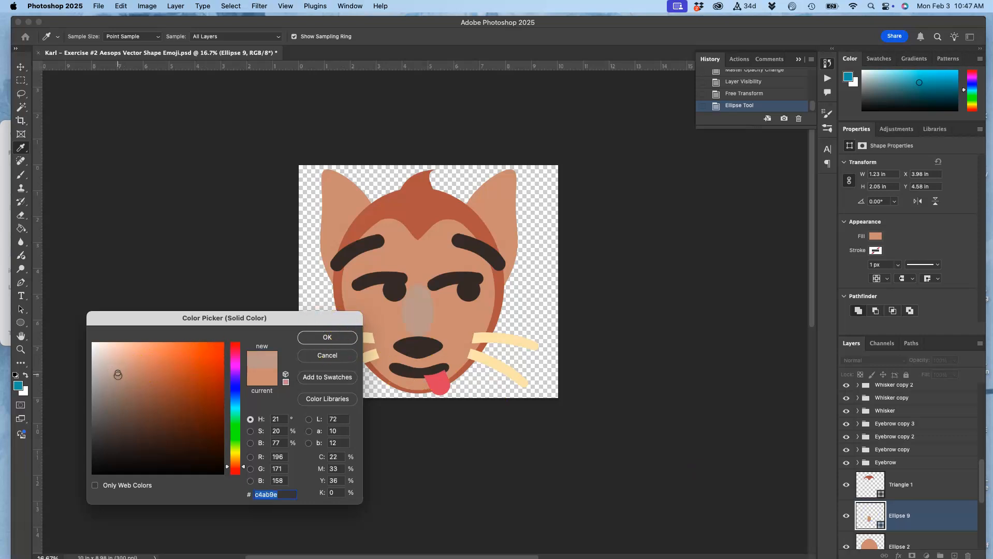
click(119, 357)
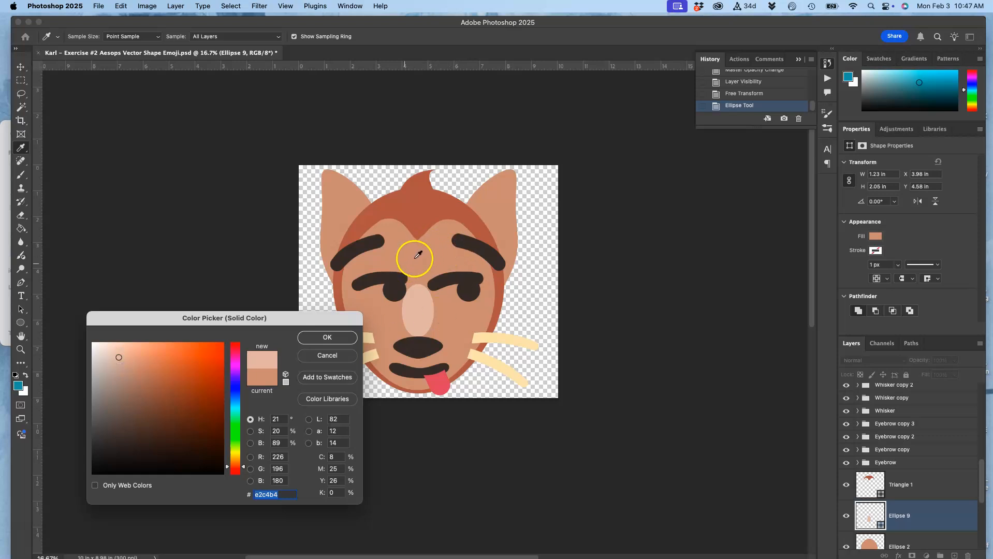
click(326, 338)
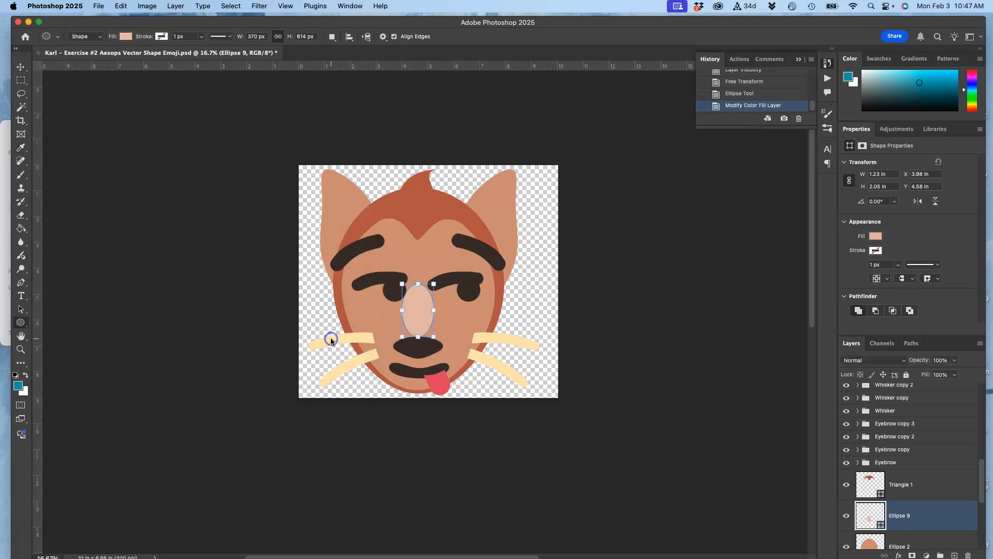
Try to widen the lower end of the nose-bridge ellipse with a Perspective transform, and undo it.
key(super+equal)
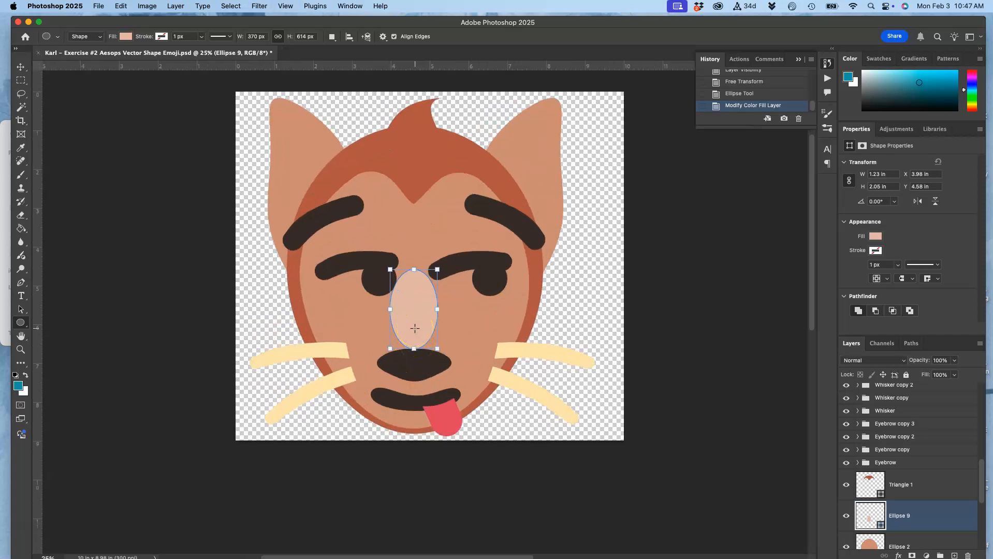
key(super+t)
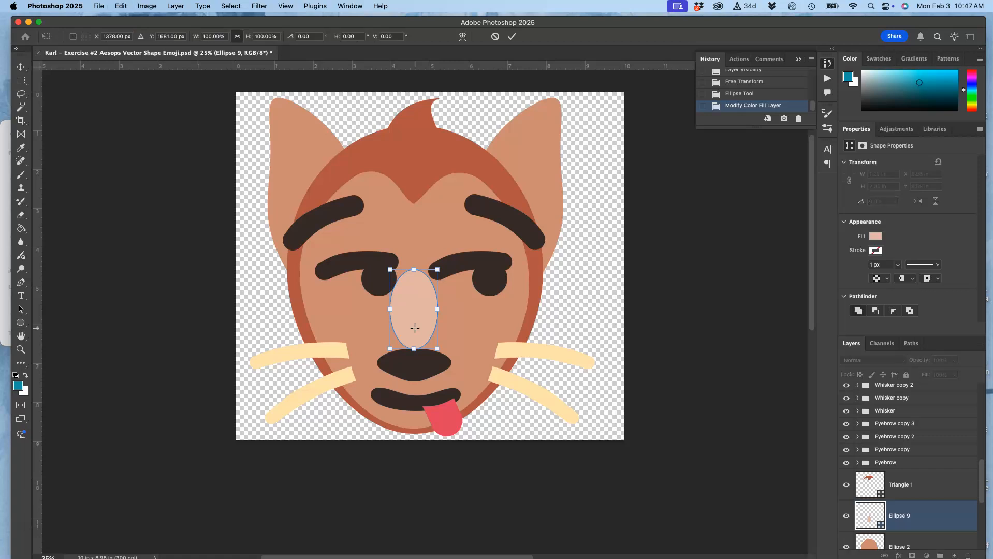
right_click(416, 293)
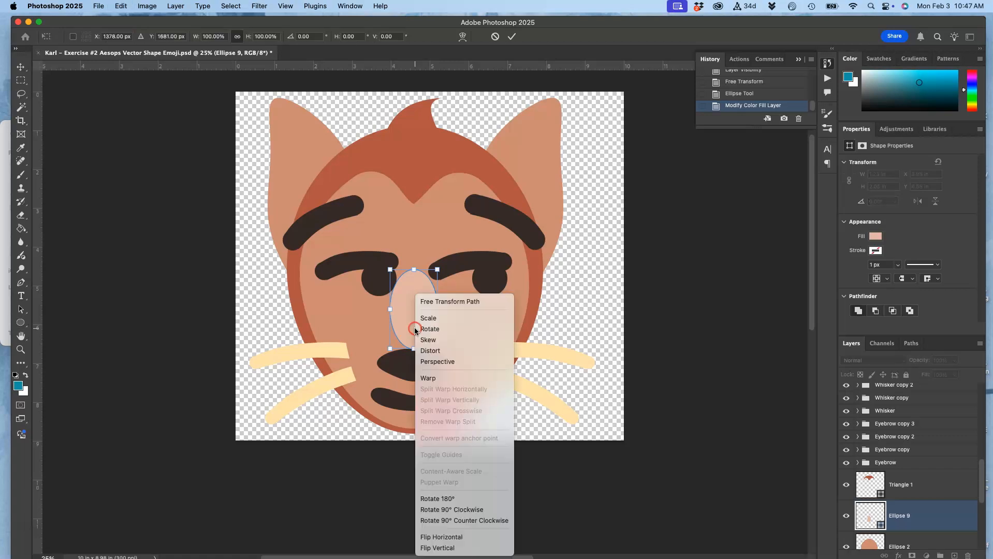
click(430, 362)
mouse_move(438, 349)
mouse_down()
mouse_move(457, 349)
mouse_move(446, 350)
mouse_up()
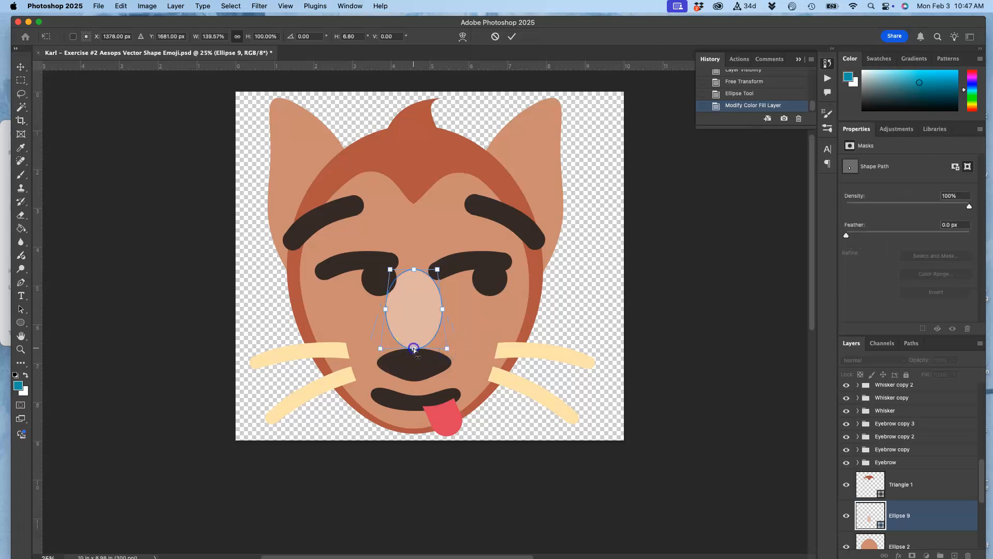
drag(380, 349, 371, 364)
key(super+z)
drag(445, 352, 468, 347)
drag(415, 269, 415, 242)
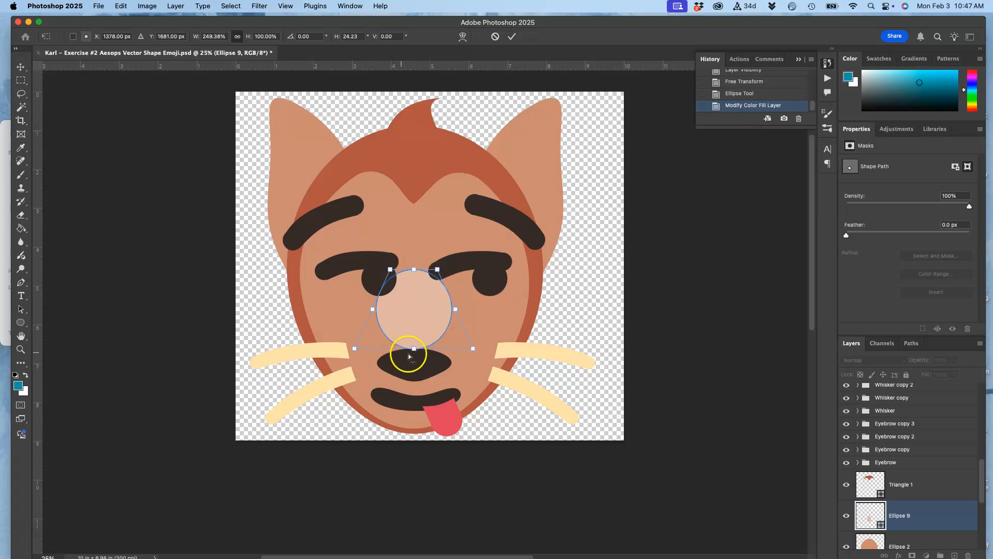
key(Return)
key(super+z)
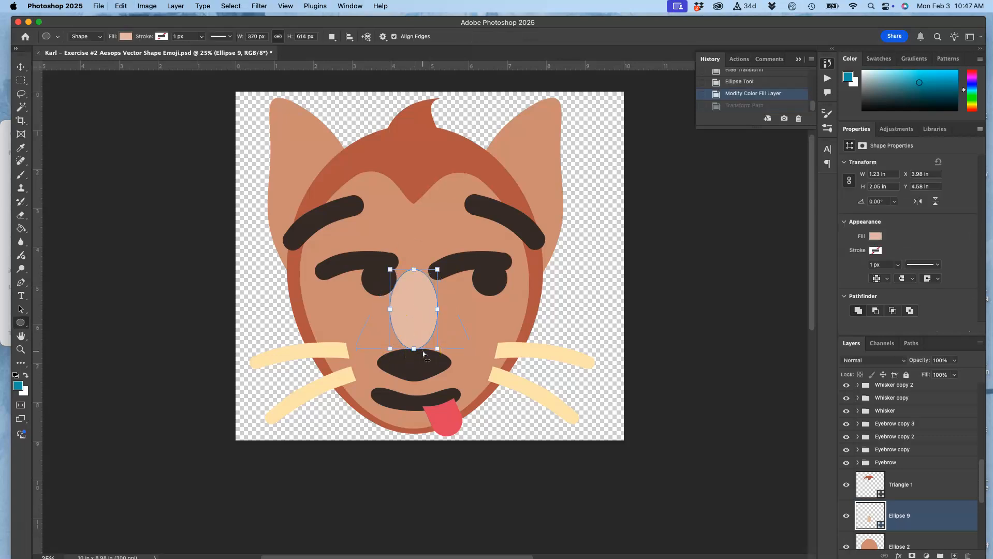
Warp the nose-bridge ellipse by pulling both of its lower corners down and outward over the nose.
right_click(414, 333)
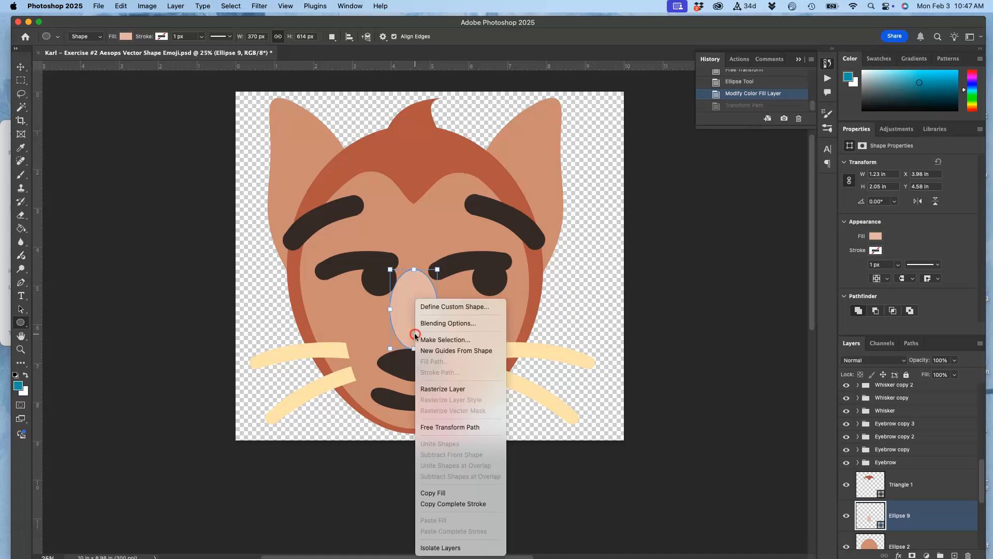
click(401, 320)
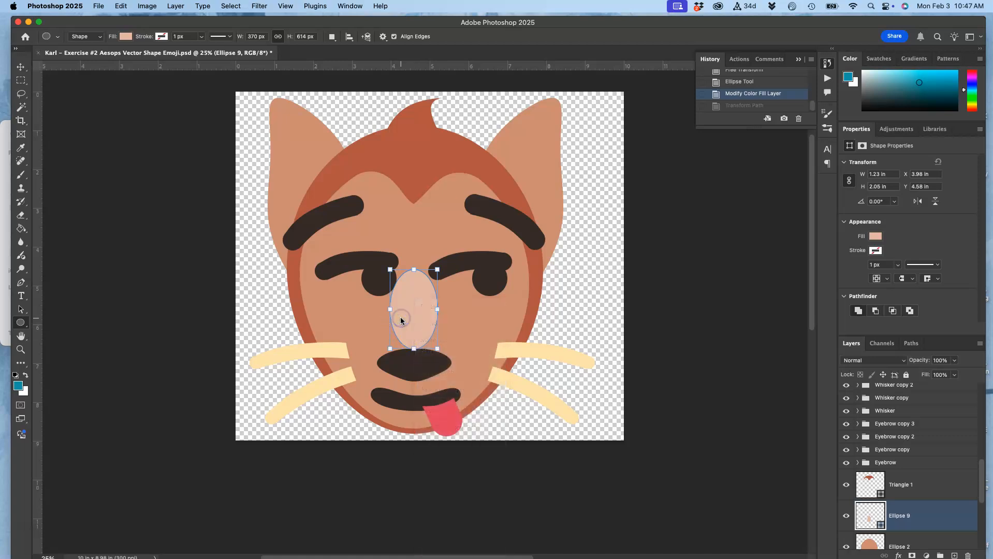
key(super+t)
right_click(408, 317)
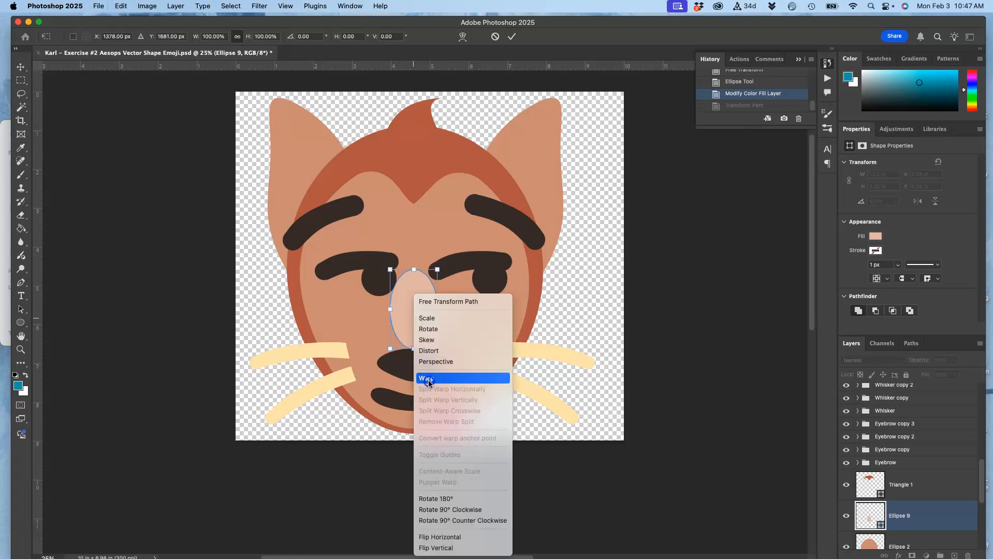
click(428, 378)
drag(391, 351, 382, 383)
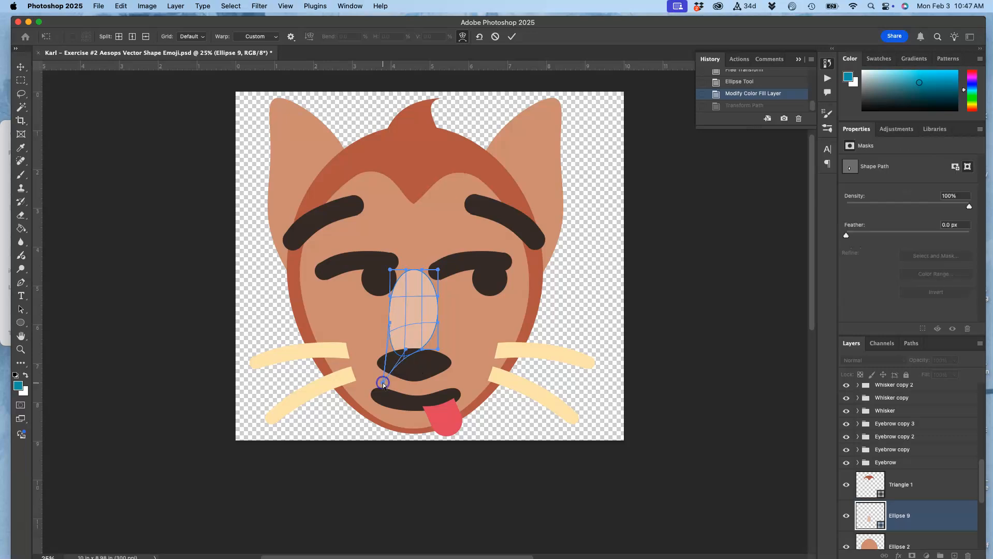
drag(438, 350, 450, 381)
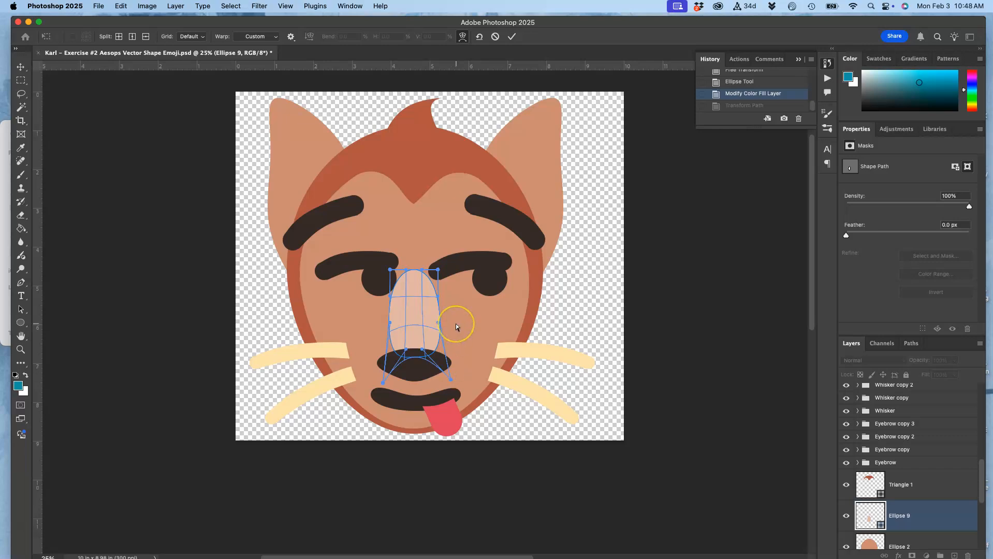
key(Return)
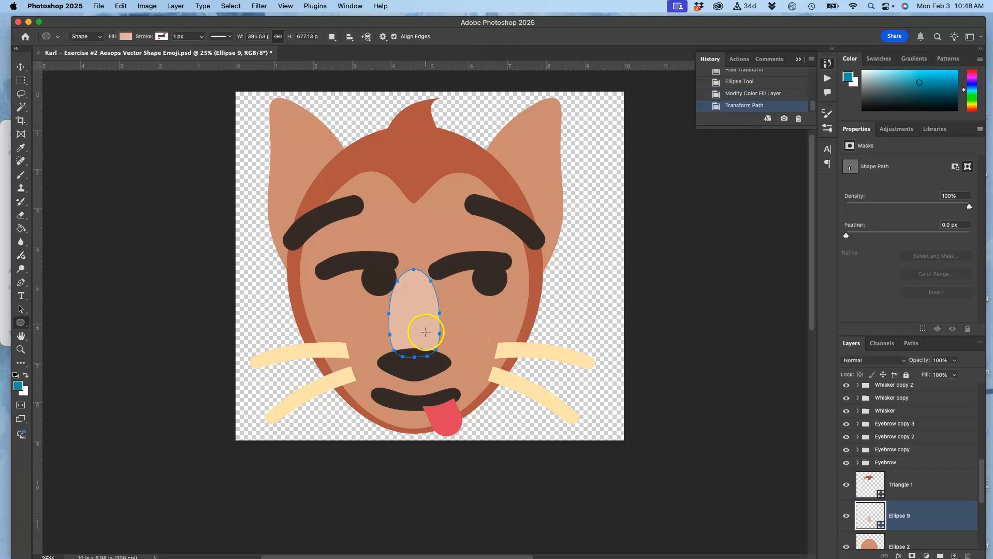
Widen the lower end of the nose-bridge ellipse symmetrically with a Perspective transform, flaring it out above the nose.
key(super+t)
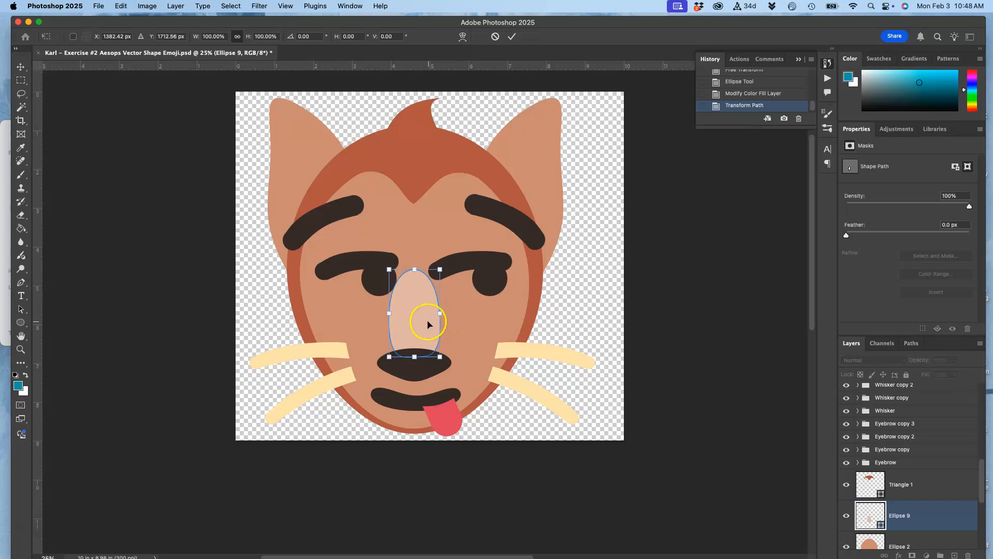
right_click(421, 322)
click(437, 362)
drag(439, 357, 451, 364)
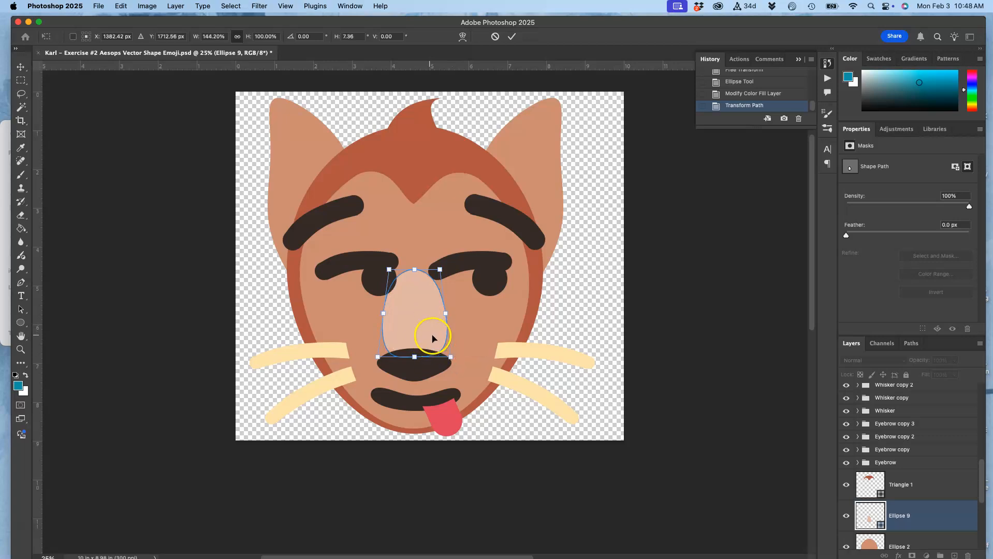
mouse_move(452, 357)
mouse_down()
mouse_move(471, 358)
mouse_move(463, 361)
mouse_up()
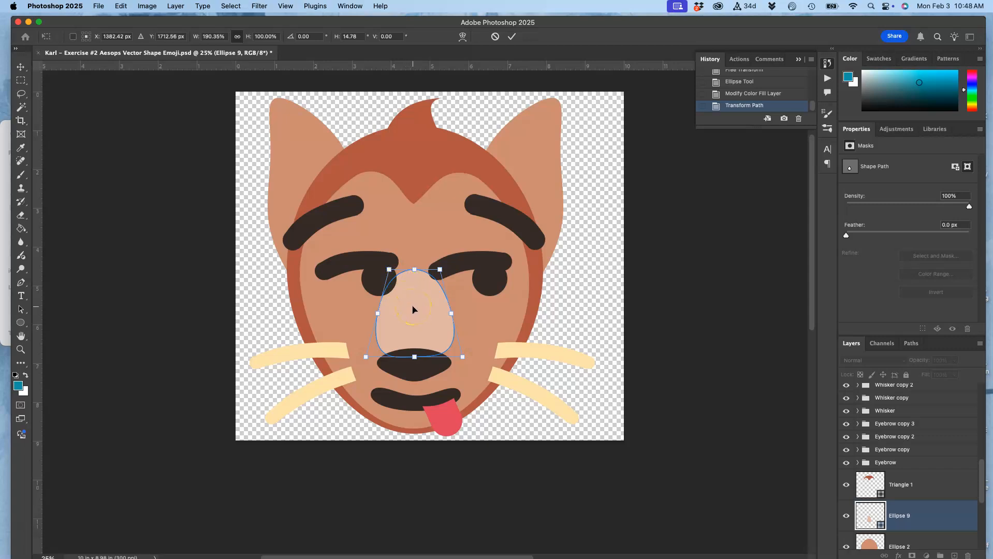
key(Return)
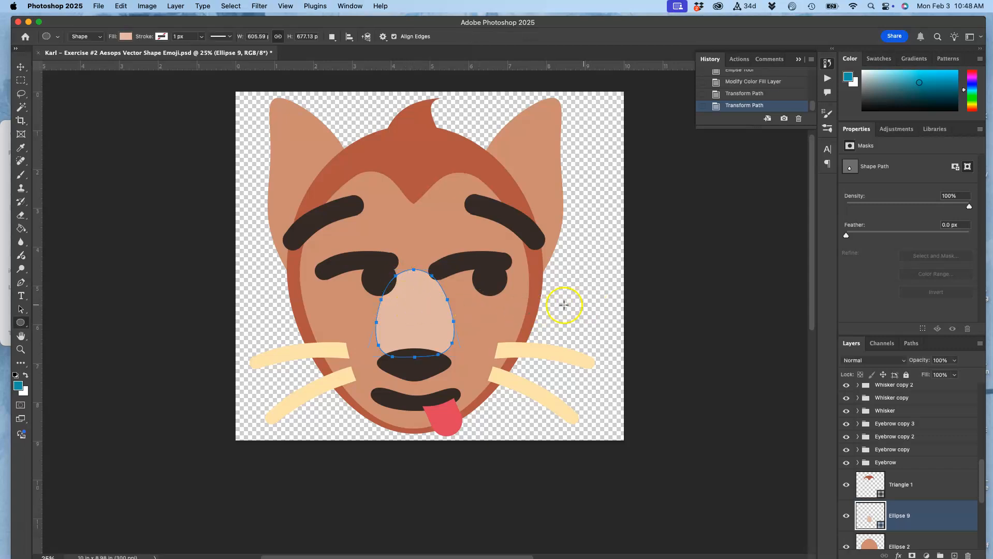
Stretch the nose bridge upward to about 125% height and warp both its upper sides inward between the eyes.
key(super+t)
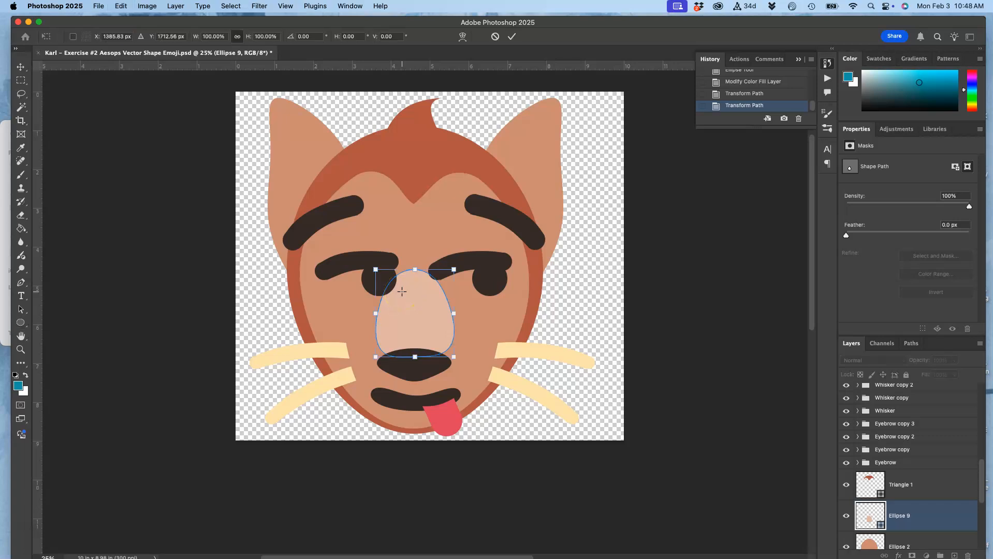
drag(414, 272, 414, 248)
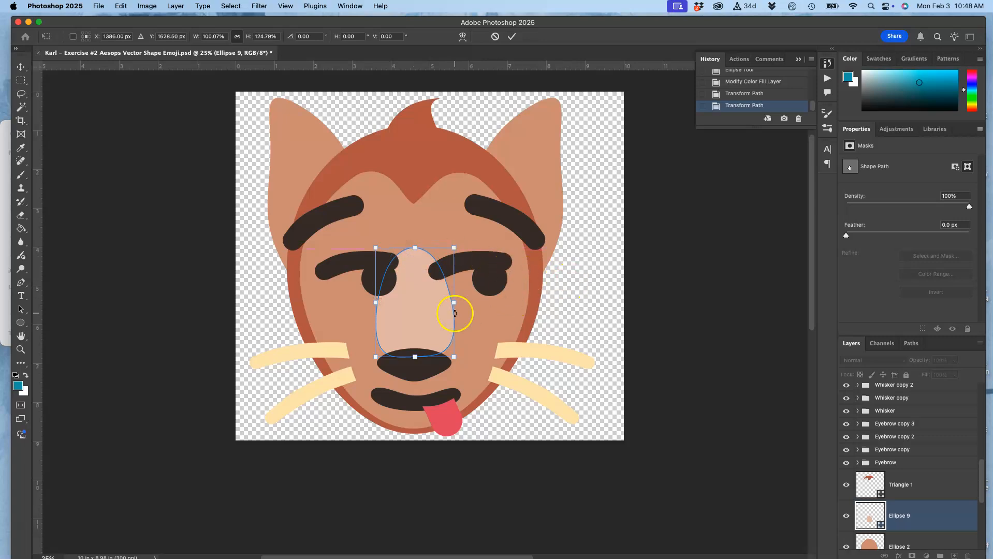
right_click(412, 304)
click(424, 378)
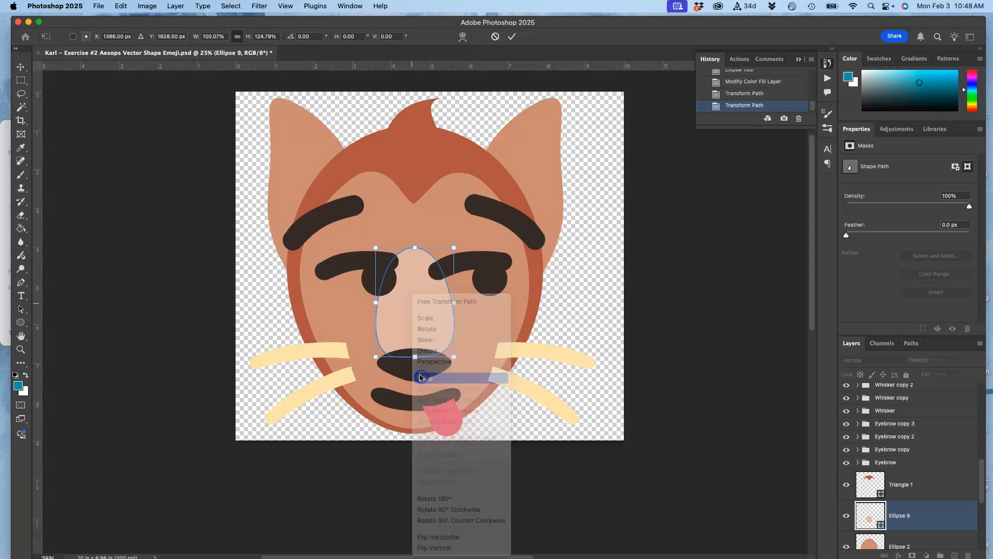
drag(378, 285, 407, 305)
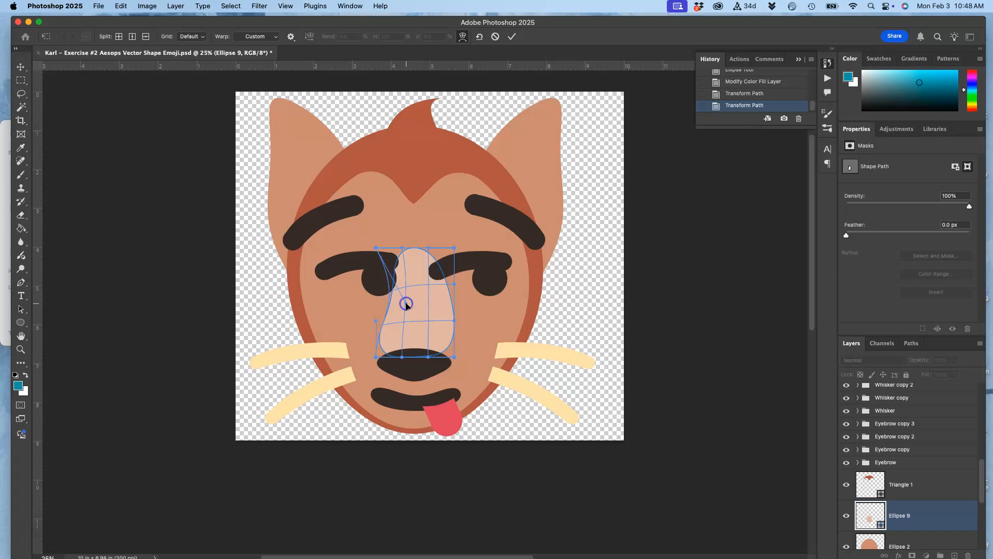
drag(453, 284, 421, 299)
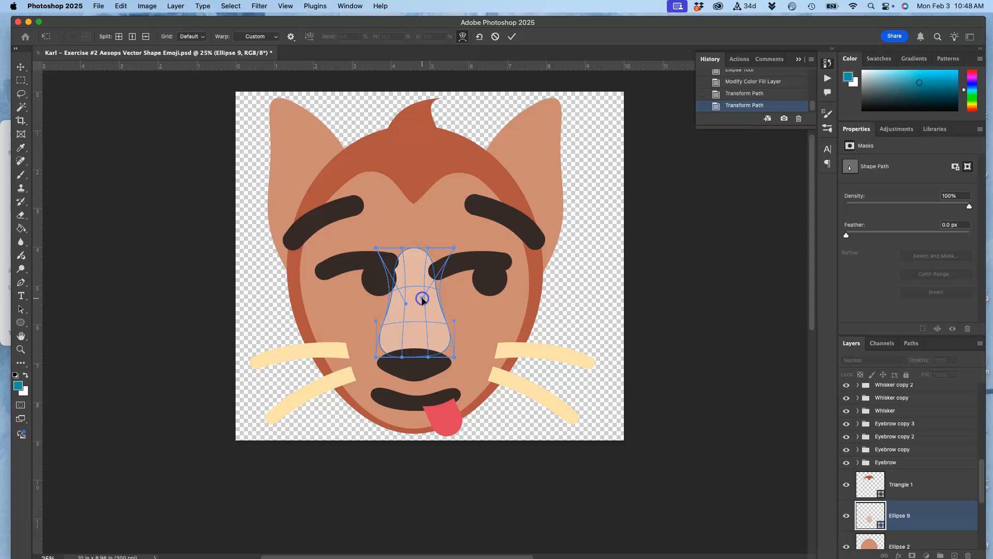
key(Return)
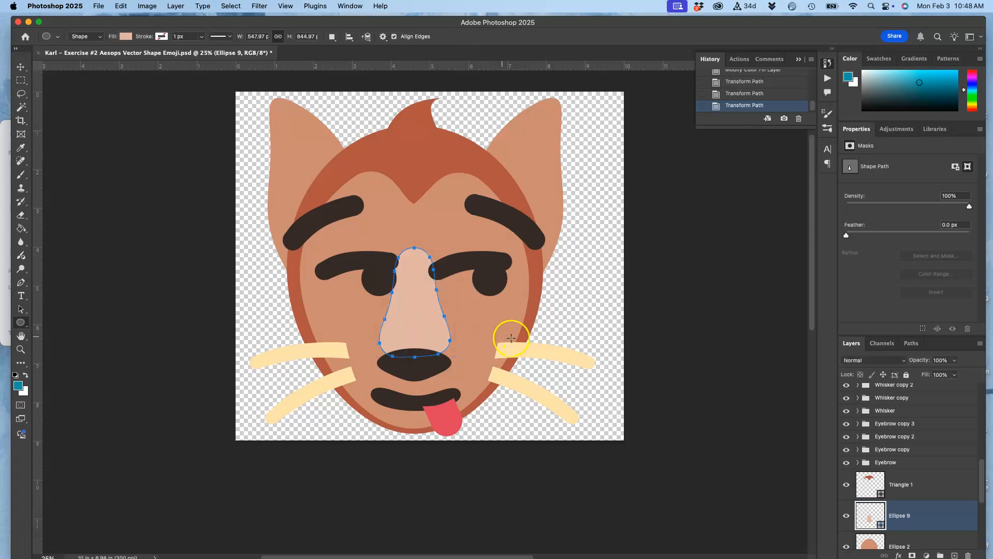
click(598, 320)
click(541, 303)
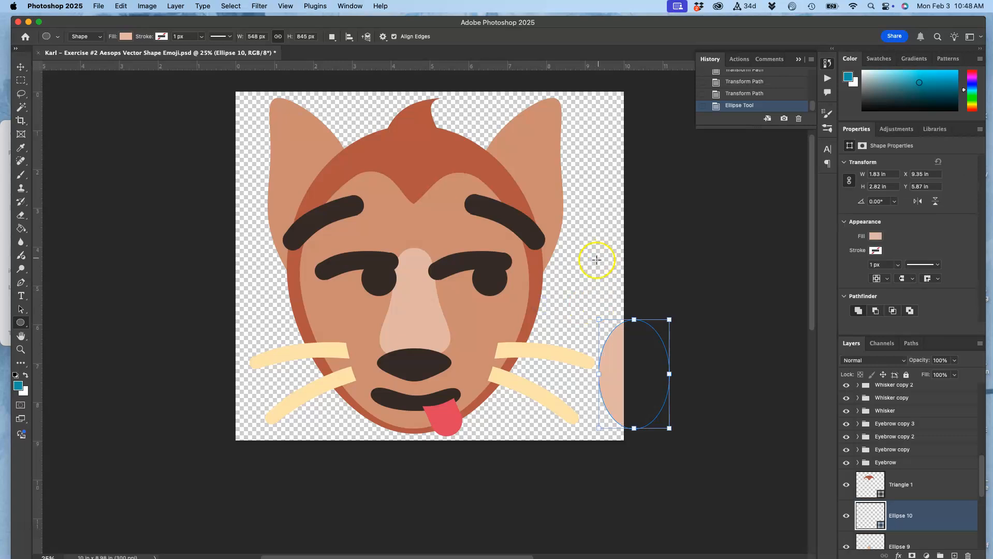
key(BackSpace)
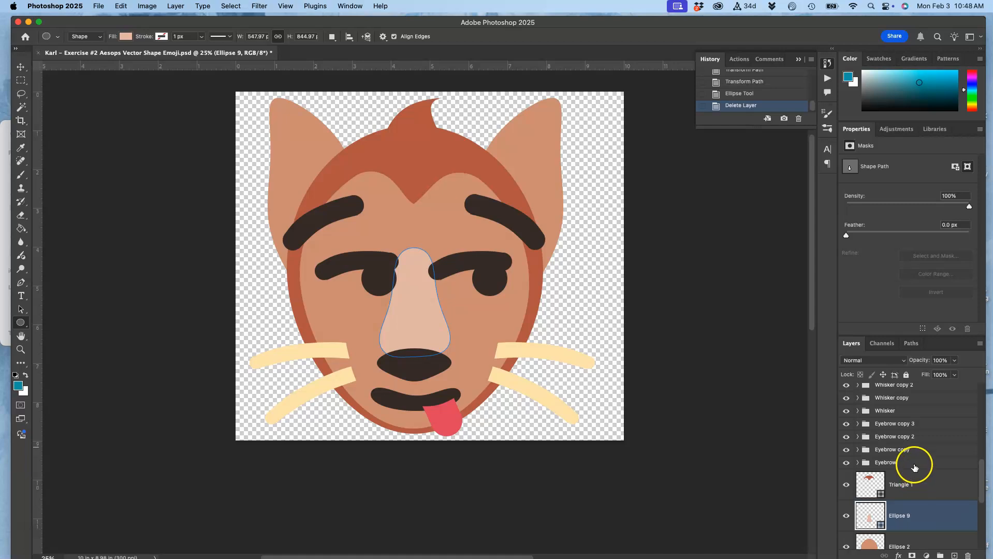
Revisit earlier history states to compare the original emoji with the edited face, and return to the latest Delete Layer state.
scroll(913, 465, up, 5)
click(912, 405)
scroll(901, 465, down, 4)
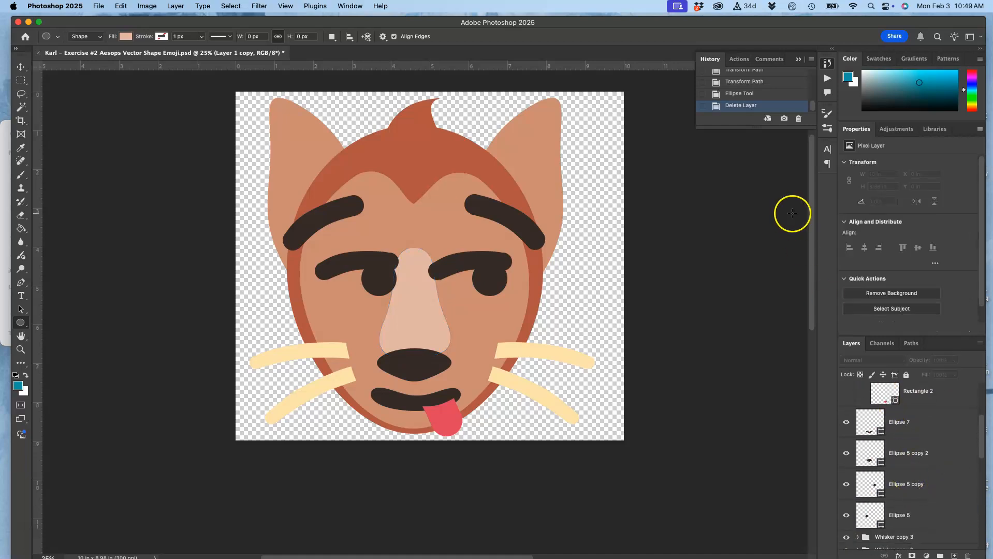
click(740, 93)
click(739, 105)
scroll(739, 106, up, 3)
click(741, 91)
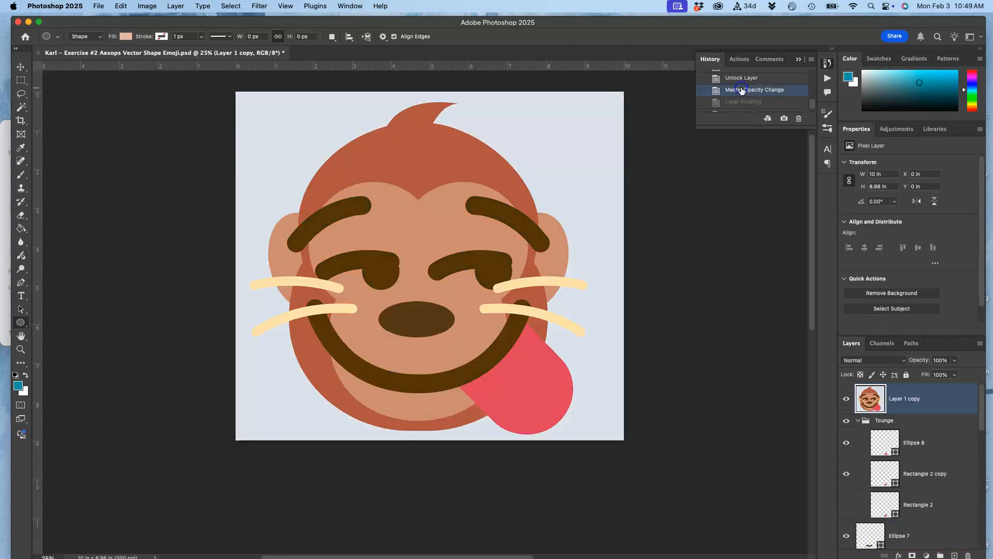
scroll(742, 91, down, 2)
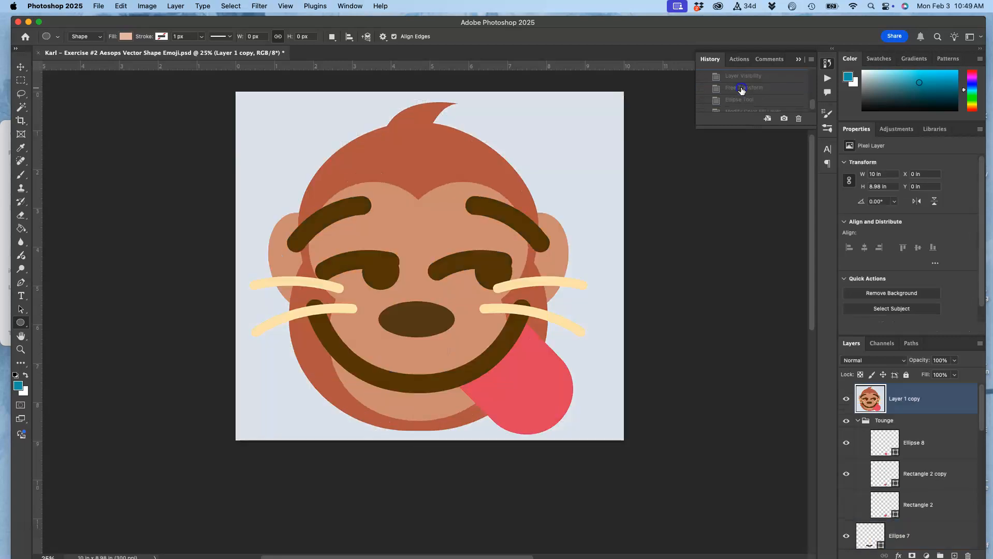
click(741, 88)
scroll(741, 101, down, 3)
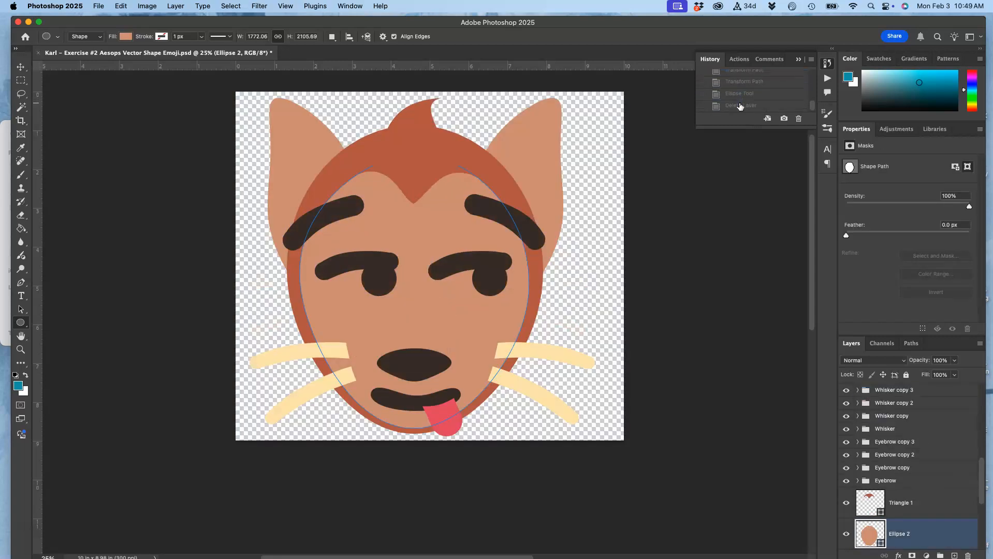
click(740, 106)
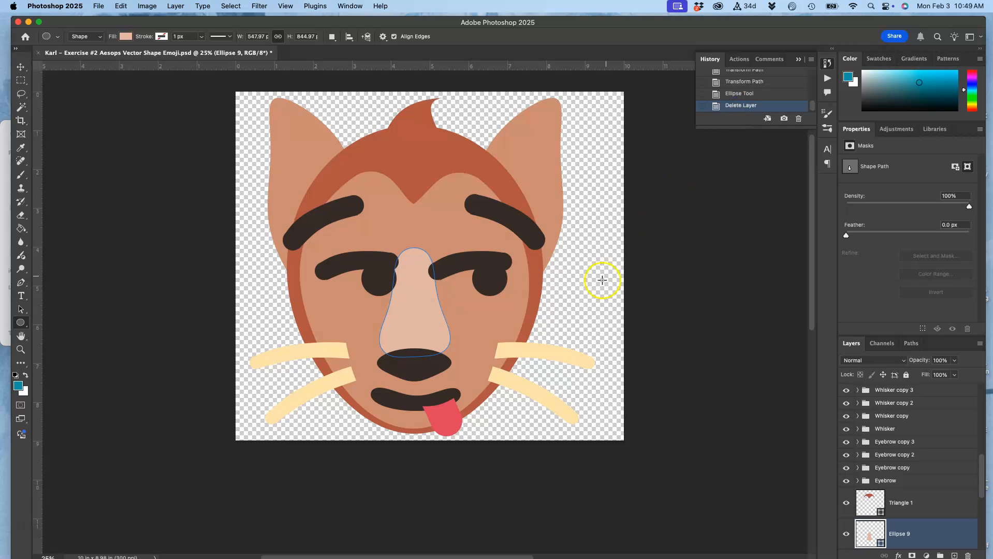
Change the nose bridge's fill on Ellipse 9 to the subtler skin tone #d9b29e.
double_click(866, 525)
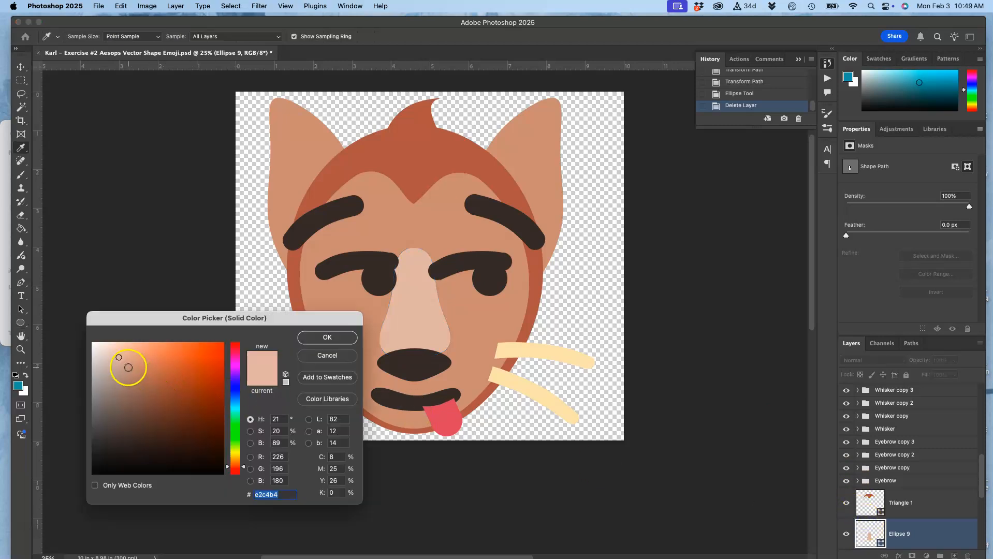
click(128, 367)
click(128, 362)
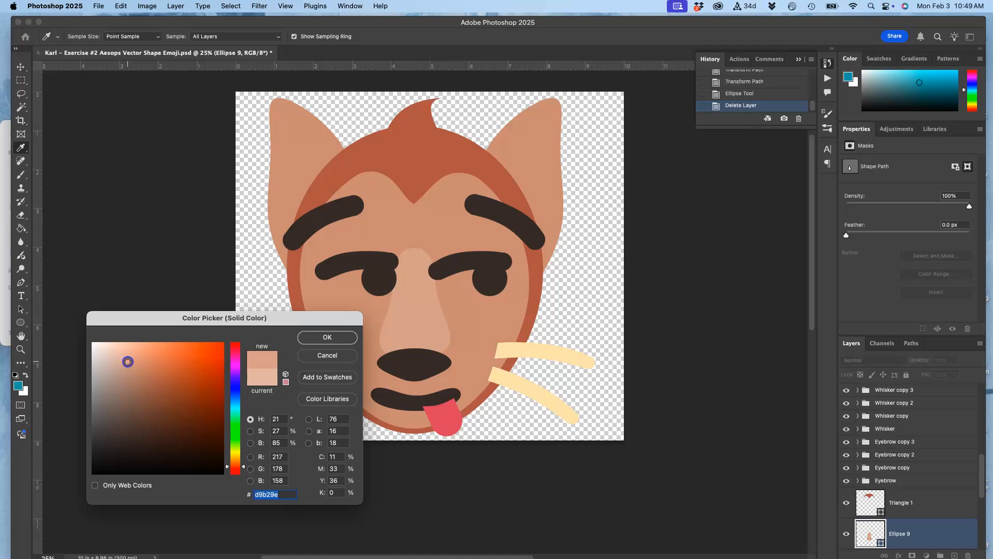
click(327, 337)
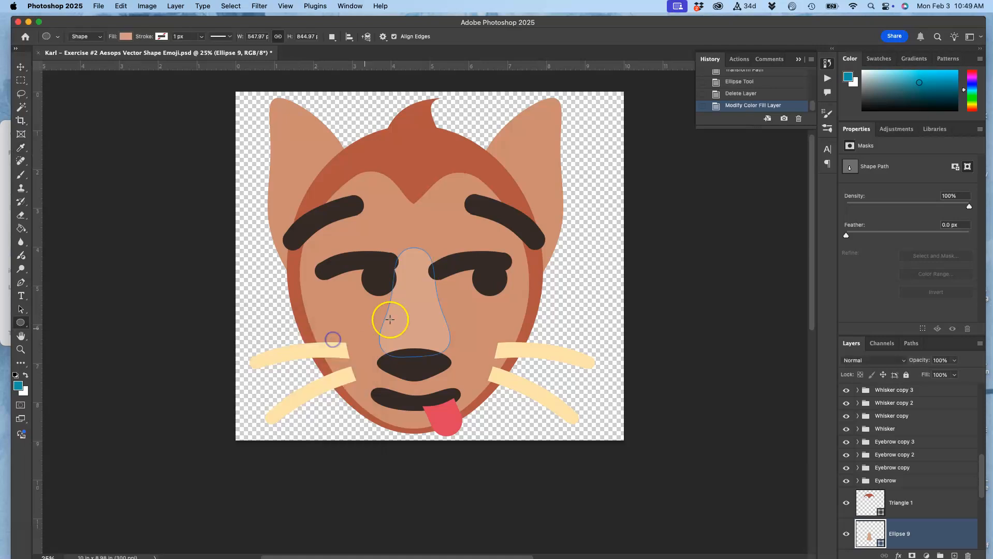
Warp the nose bridge by pulling the middle of its upper edge slightly down to flatten the curve between the eyes.
key(super+t)
right_click(416, 289)
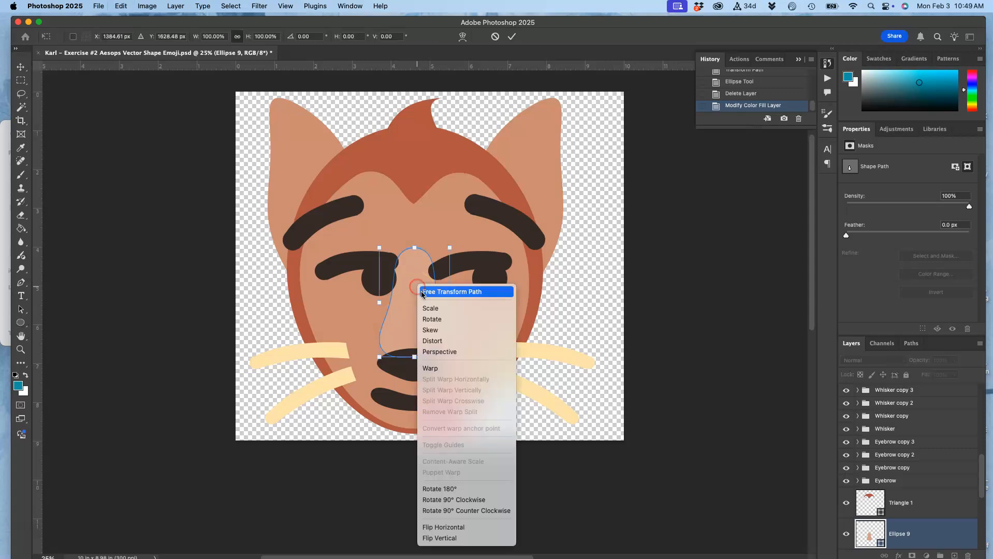
click(432, 367)
key(super+equal)
key(super+equal)
key(super+equal)
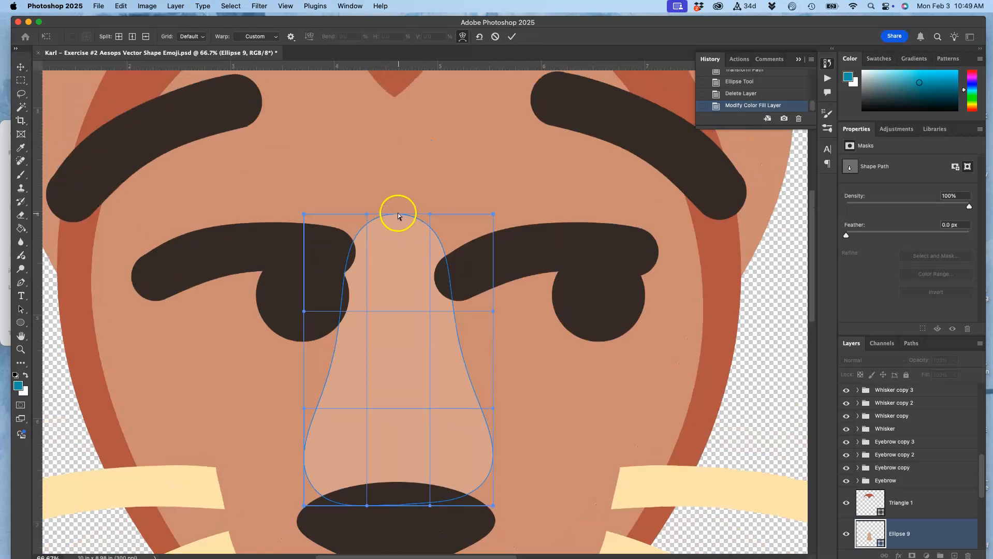
drag(398, 214, 394, 229)
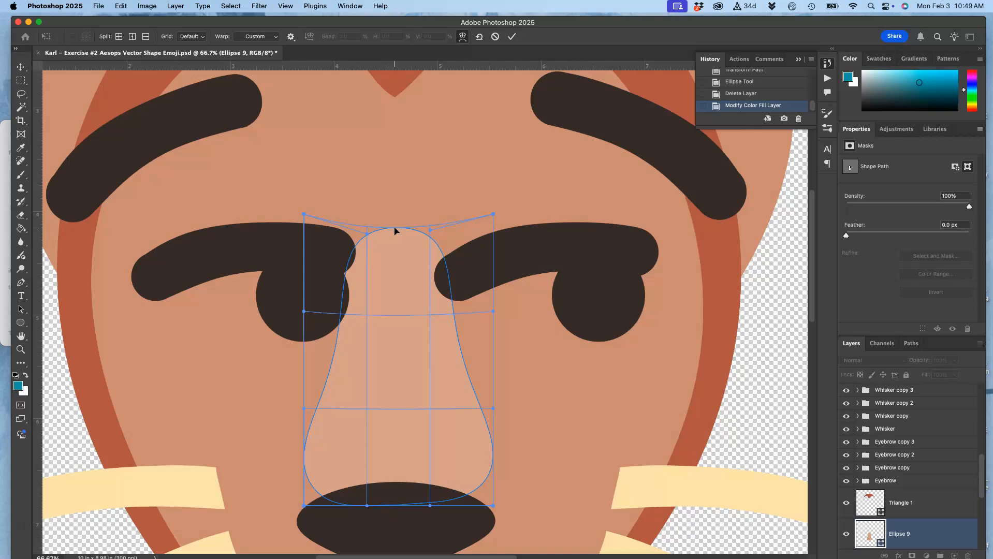
key(Return)
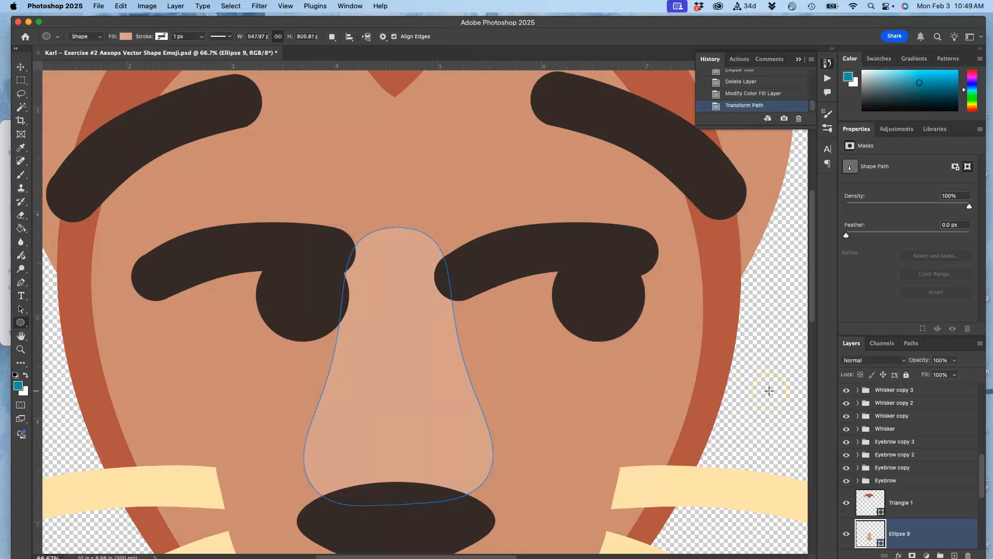
Compare the finished face with the original emoji by briefly showing and hiding Layer 1 copy and Layer 1.
scroll(924, 419, up, 10)
click(906, 398)
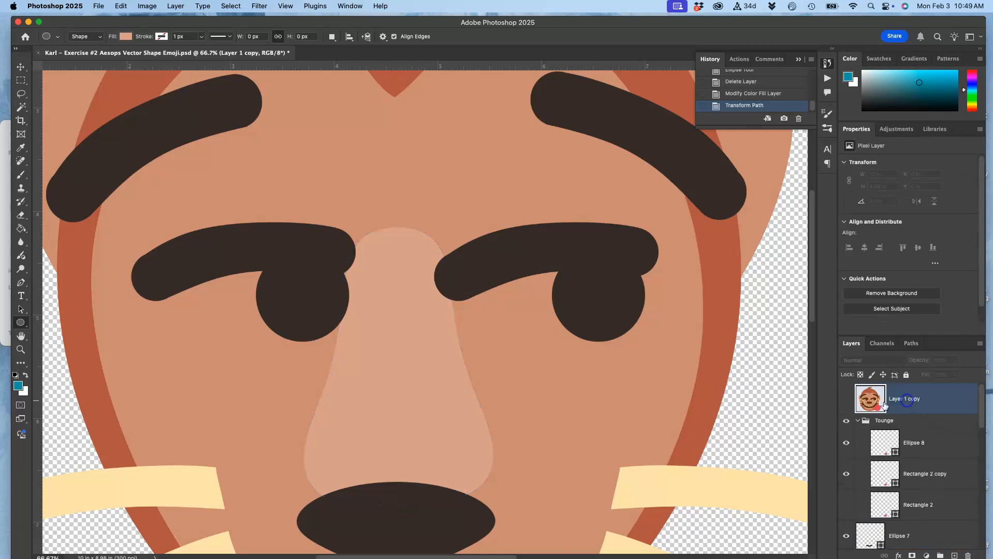
key(super+minus)
key(super+minus)
key(super+minus)
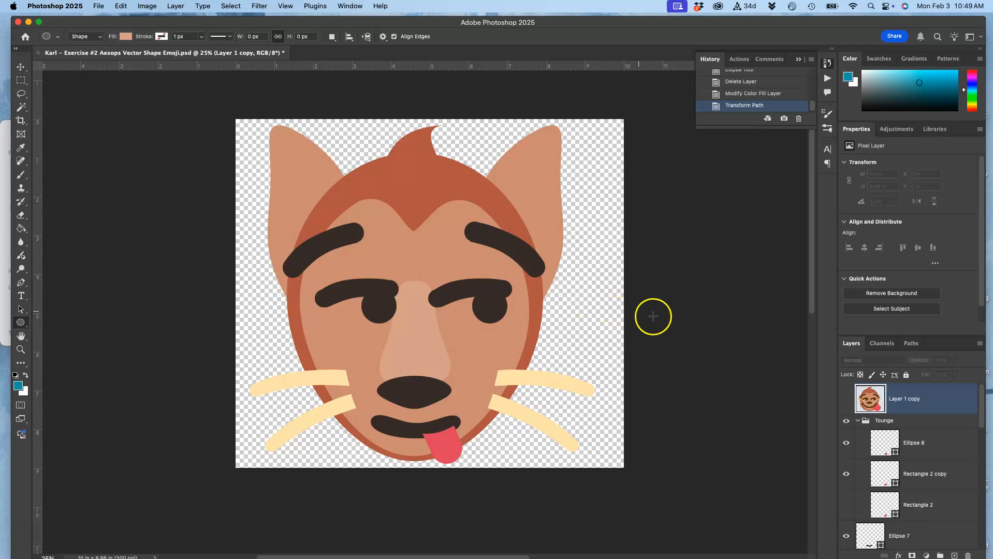
click(846, 401)
click(846, 401)
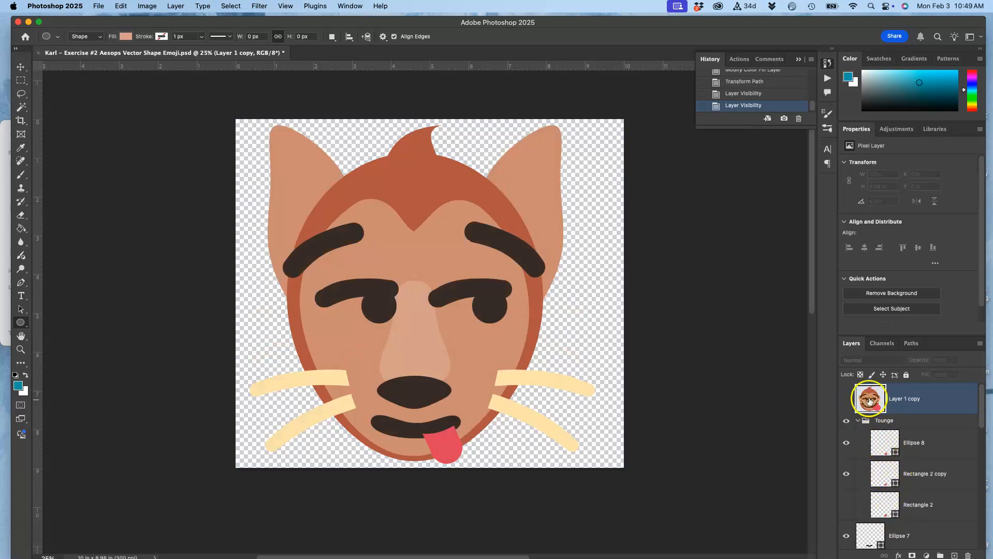
drag(856, 398, 862, 539)
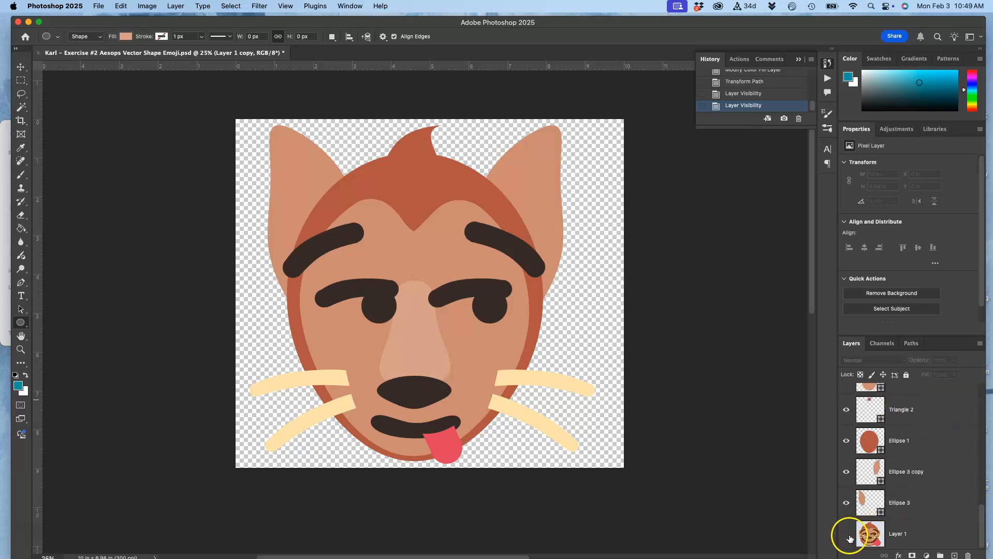
click(847, 535)
click(847, 536)
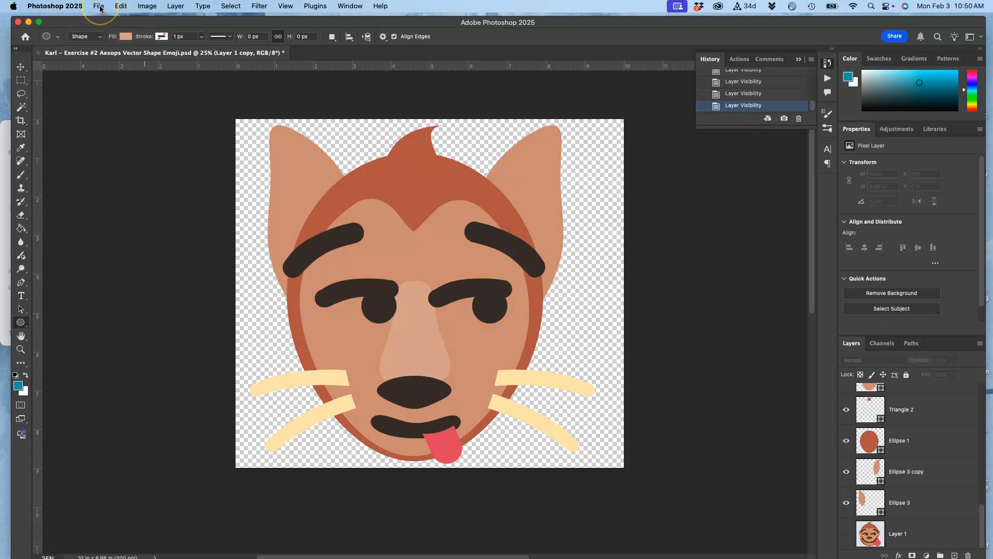
Resize the image to 14 inches wide at 300 pixels/inch with proportions linked and Automatic resampling.
click(147, 6)
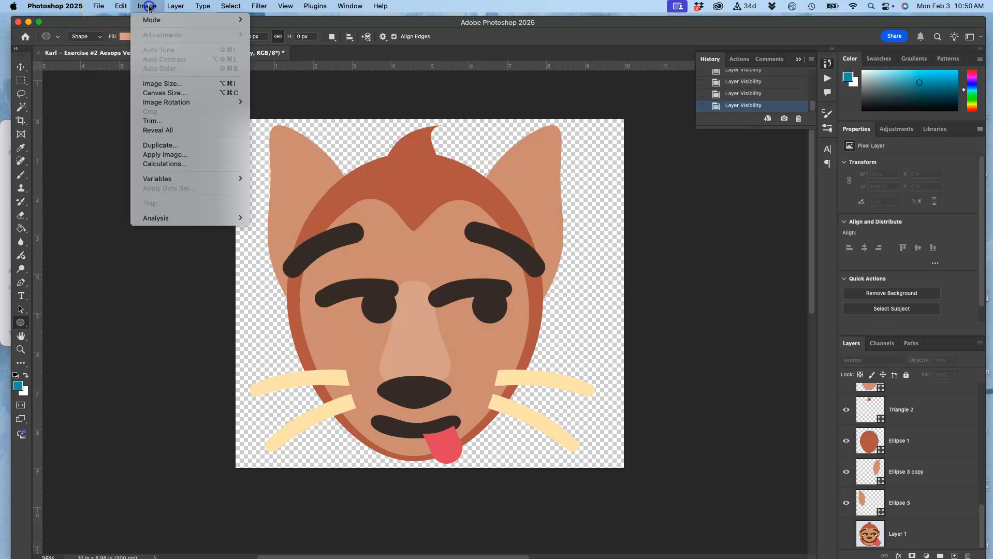
click(160, 84)
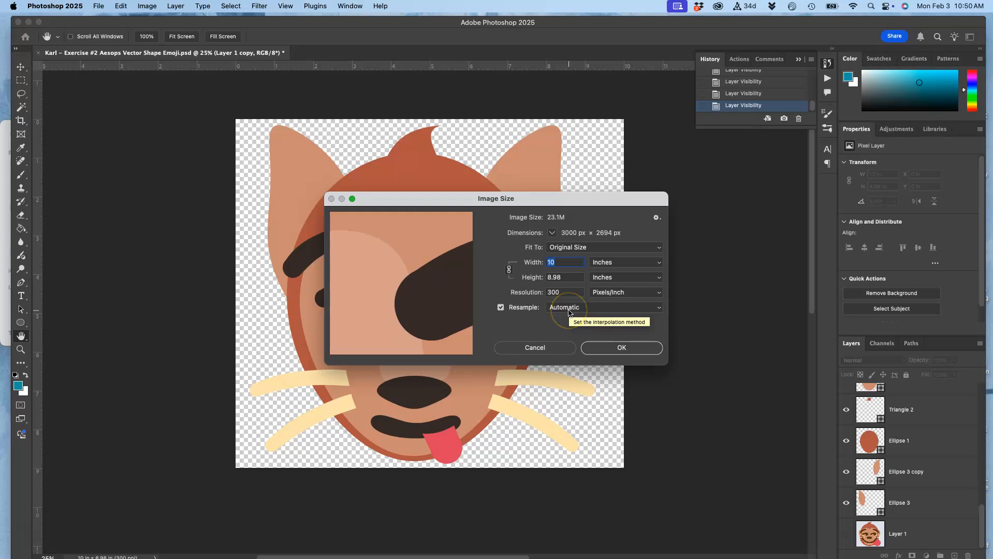
text(14)
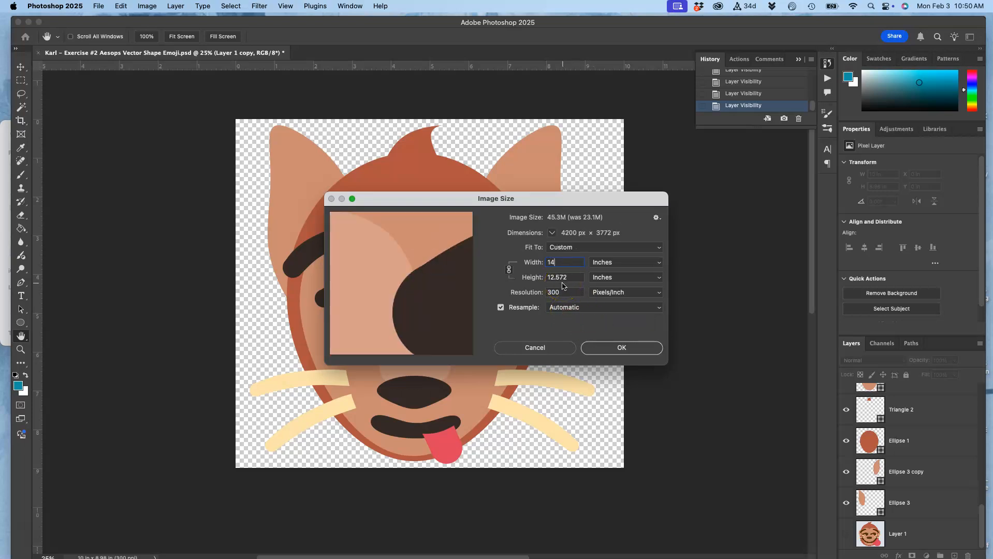
click(619, 350)
key(u)
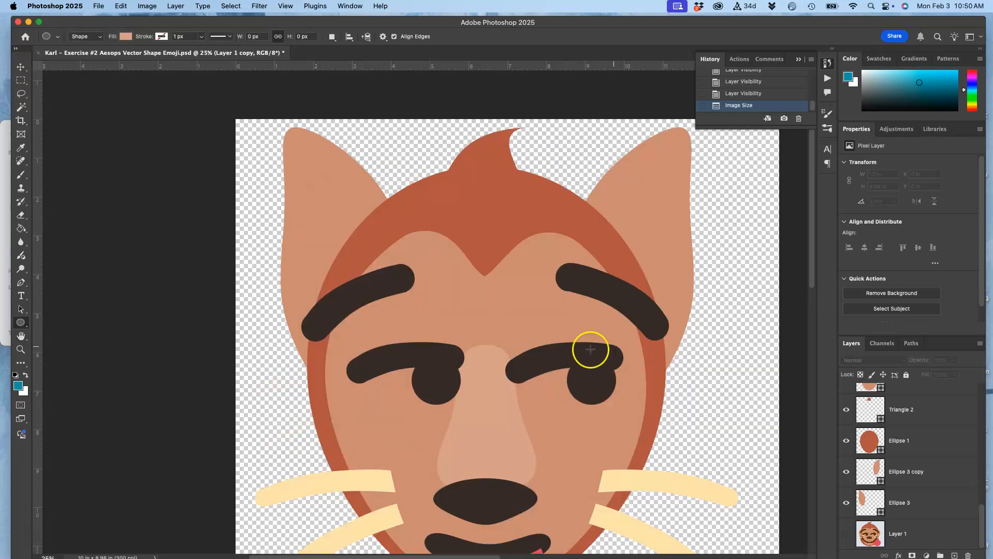
Examine the edges of the enlarged vector shapes up close, from the eyebrows to the mouth and tongue.
key(super+plus)
key(super+plus)
key(super+plus)
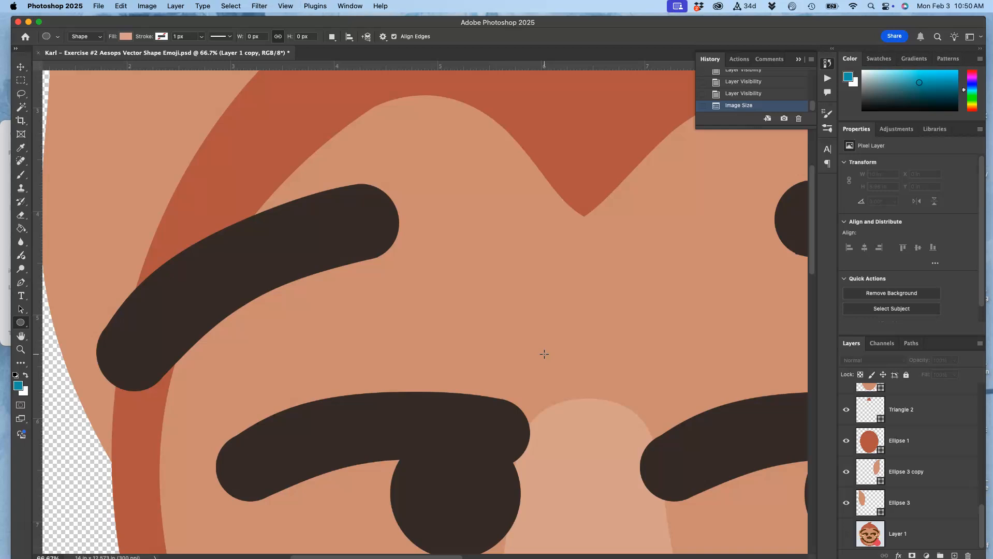
scroll(544, 354, down, 4)
scroll(544, 354, down, 8)
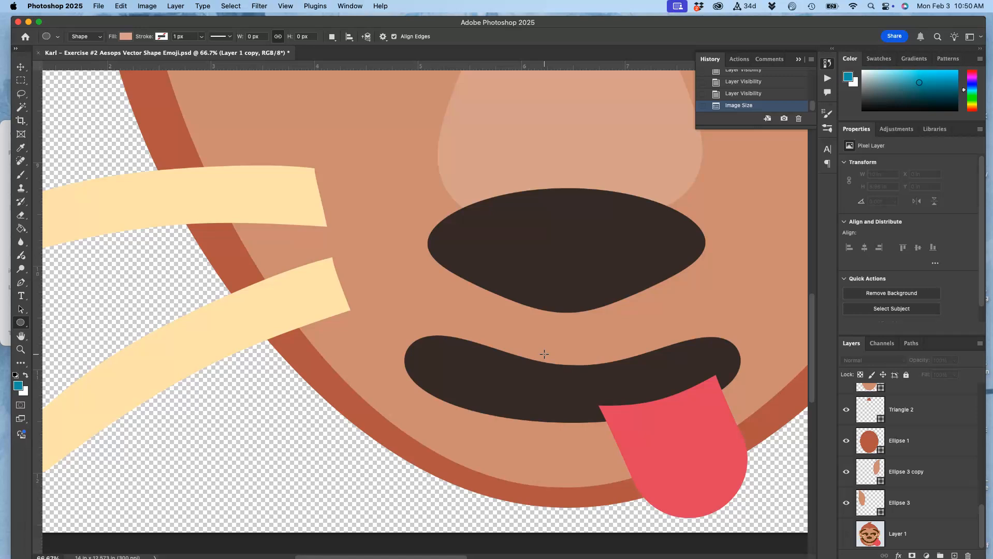
Save the enlarged emoji document in its existing PSD file.
key(super+minus)
key(super+minus)
key(super+minus)
key(super+minus)
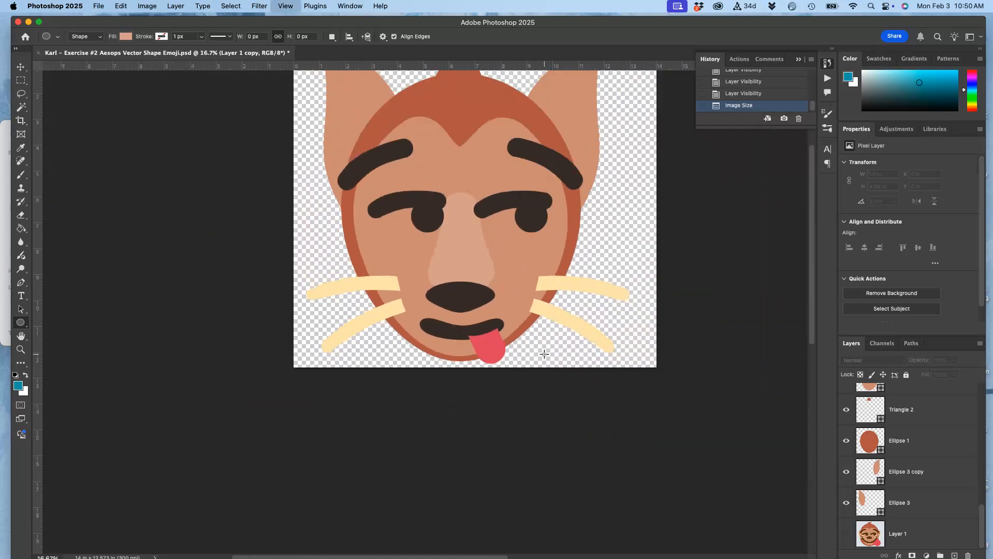
scroll(544, 354, right, 1)
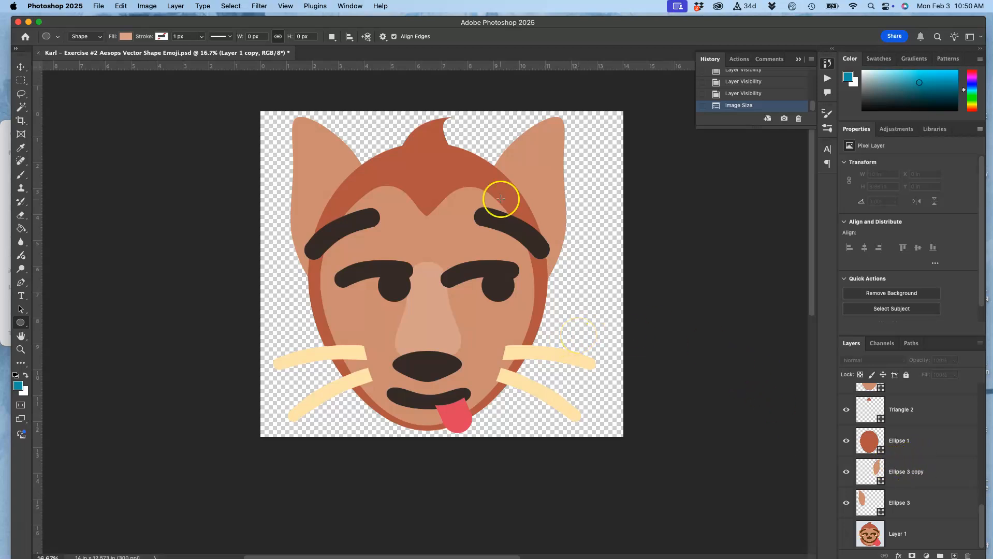
click(98, 6)
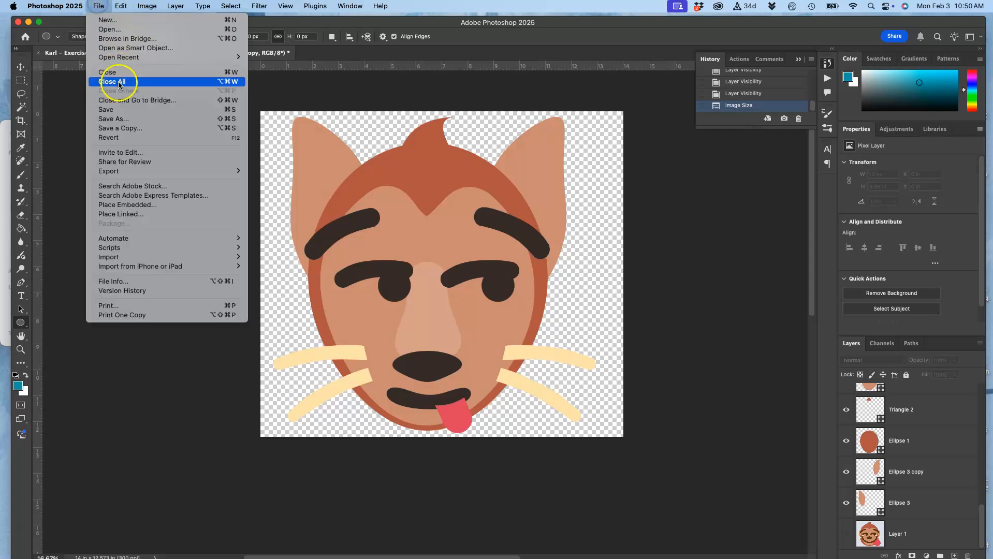
click(118, 109)
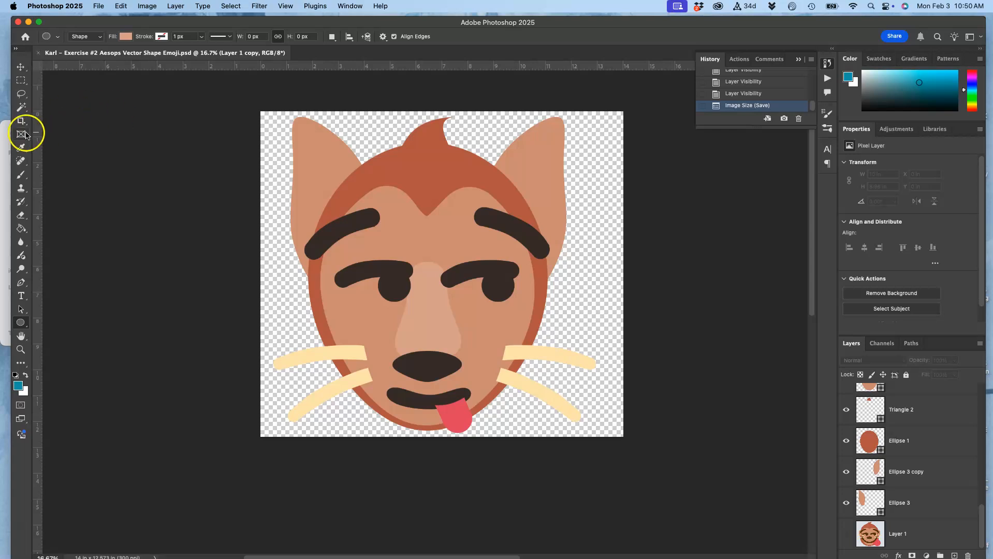
Check the saved PSD in Finder's Exercise #2 folder, and return to Photoshop.
key(ctrl+Up)
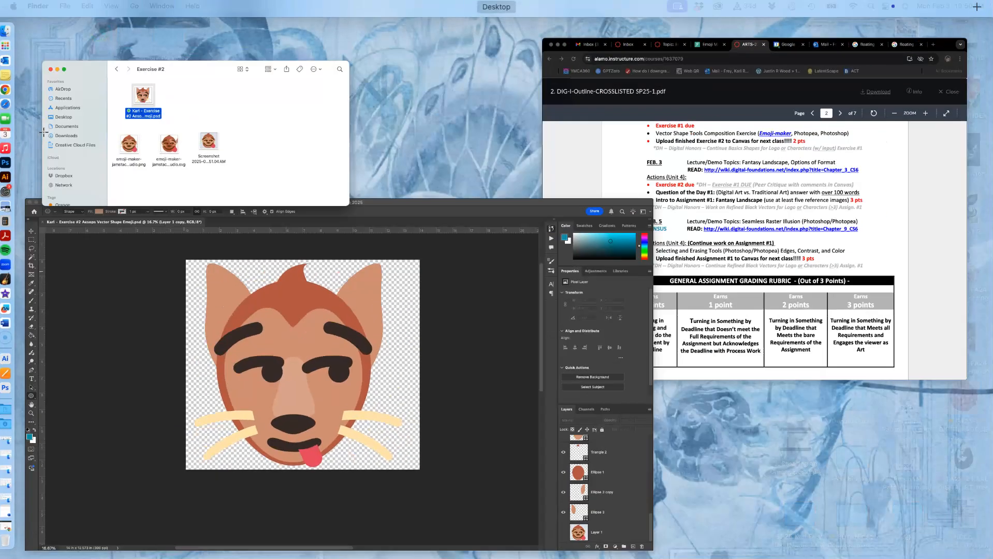
click(44, 132)
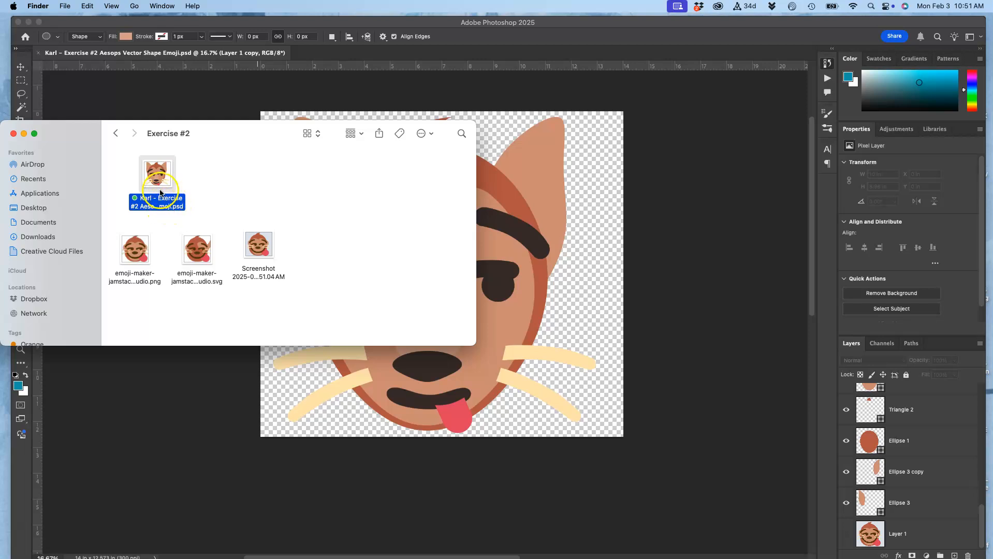
click(222, 176)
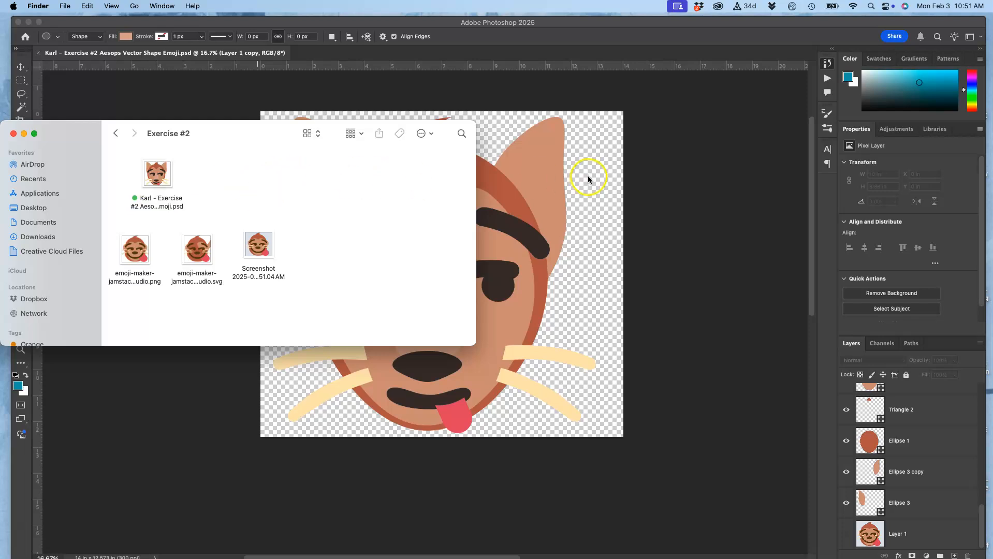
click(588, 179)
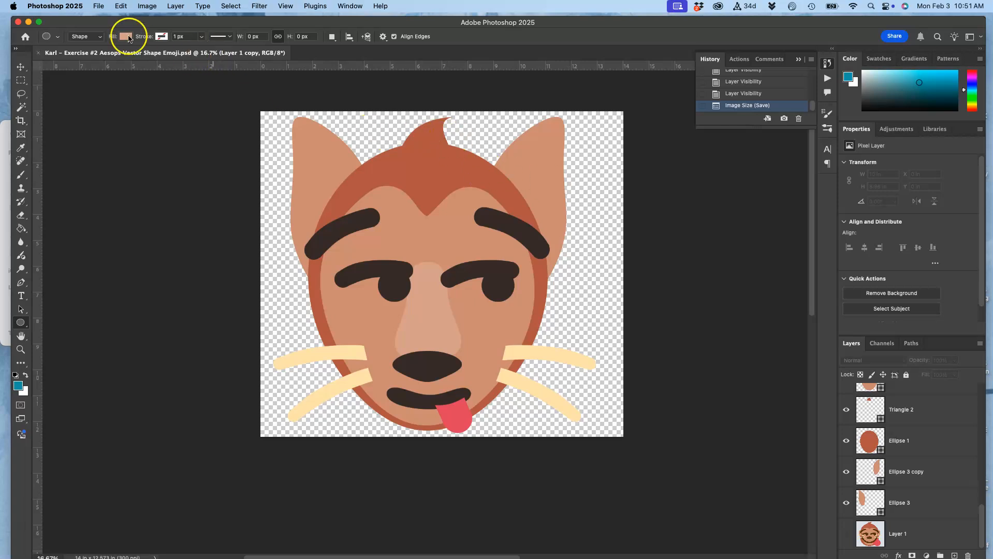
Save a copy of the emoji as a PNG in the Exercise #2 folder with the large file size (fastest saving) option.
click(98, 6)
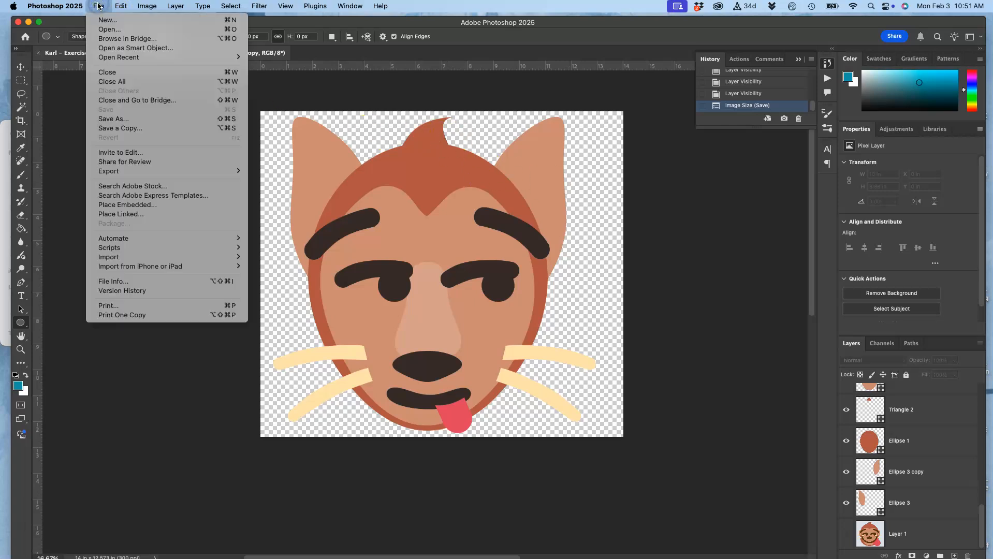
click(122, 129)
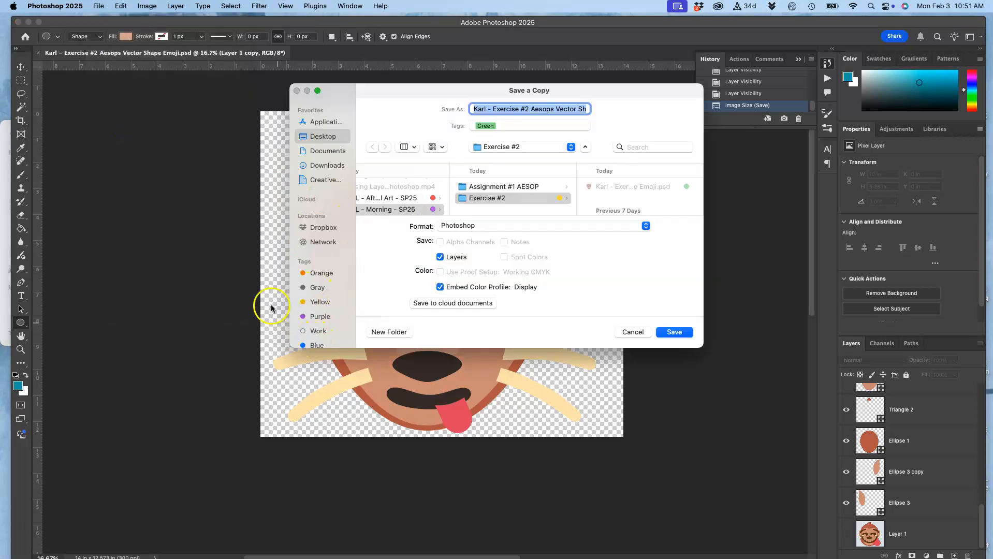
click(485, 226)
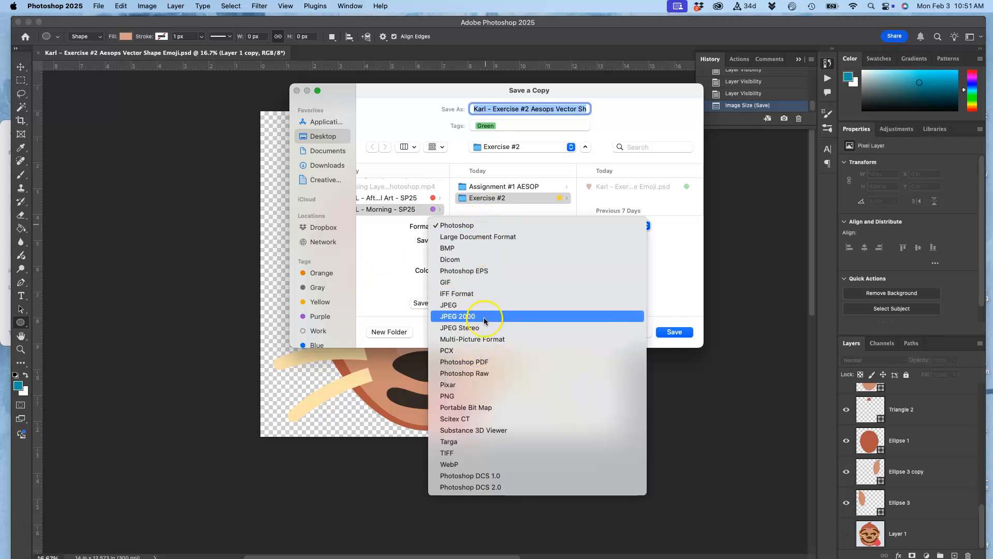
click(476, 401)
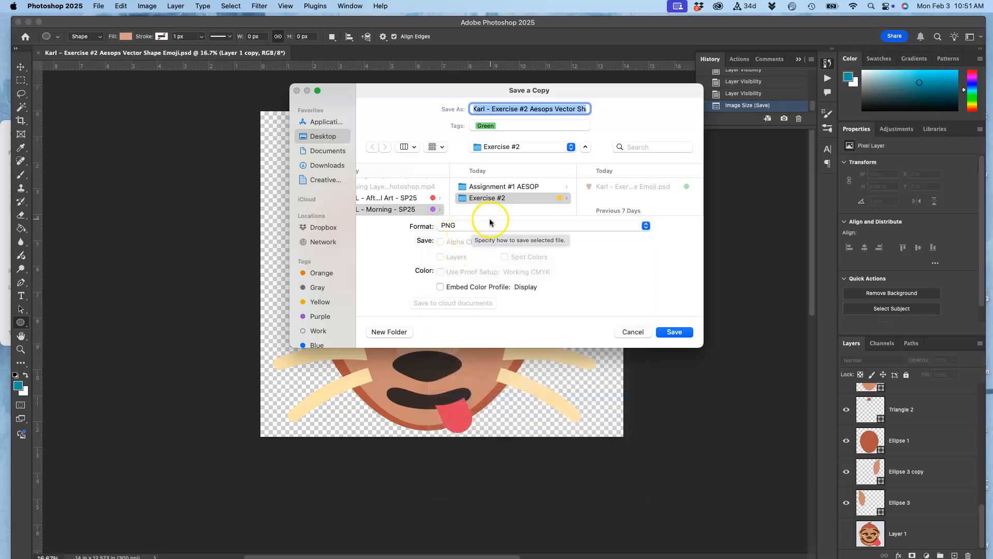
click(673, 332)
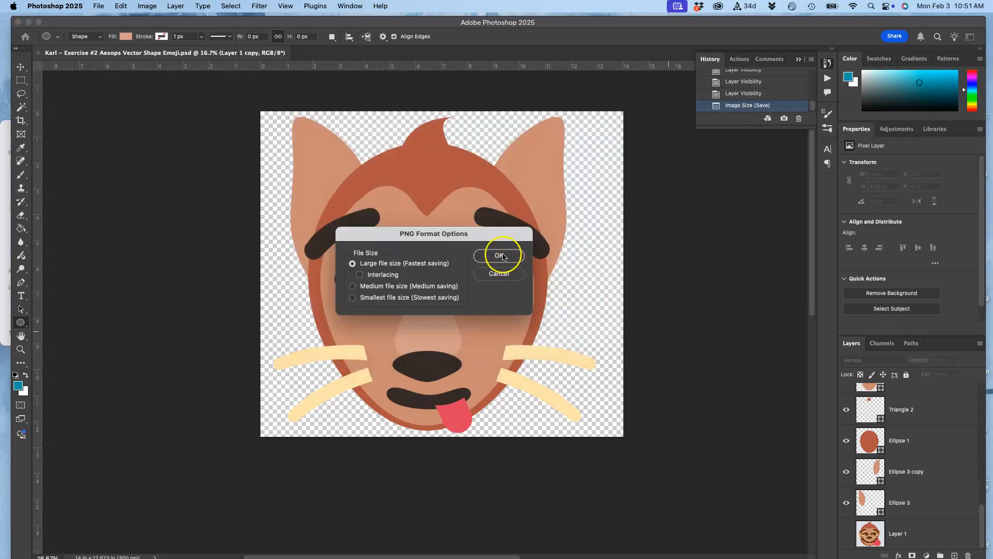
click(499, 256)
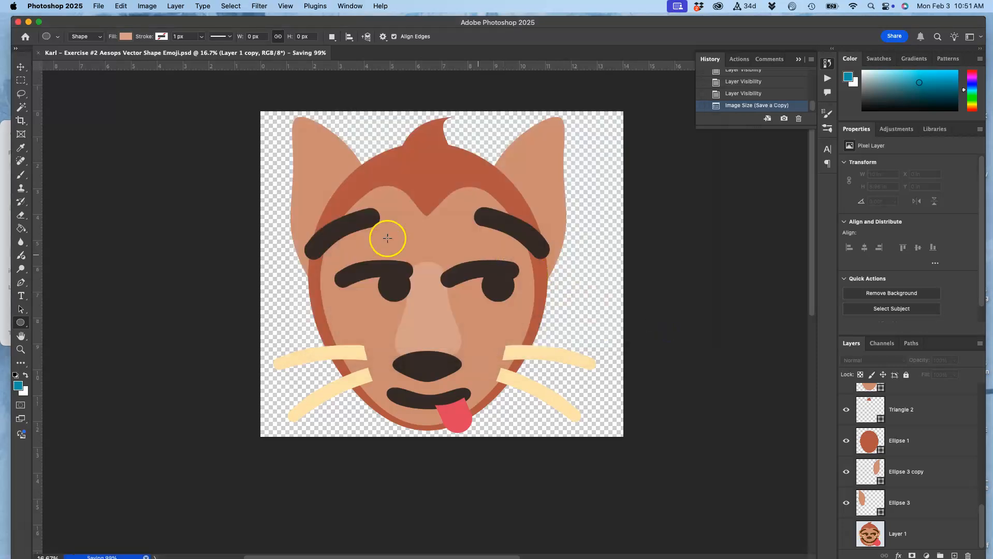
Reveal the Exercise #2 folder in Finder and tag the new PNG copy of the emoji orange.
drag(73, 23, 127, 149)
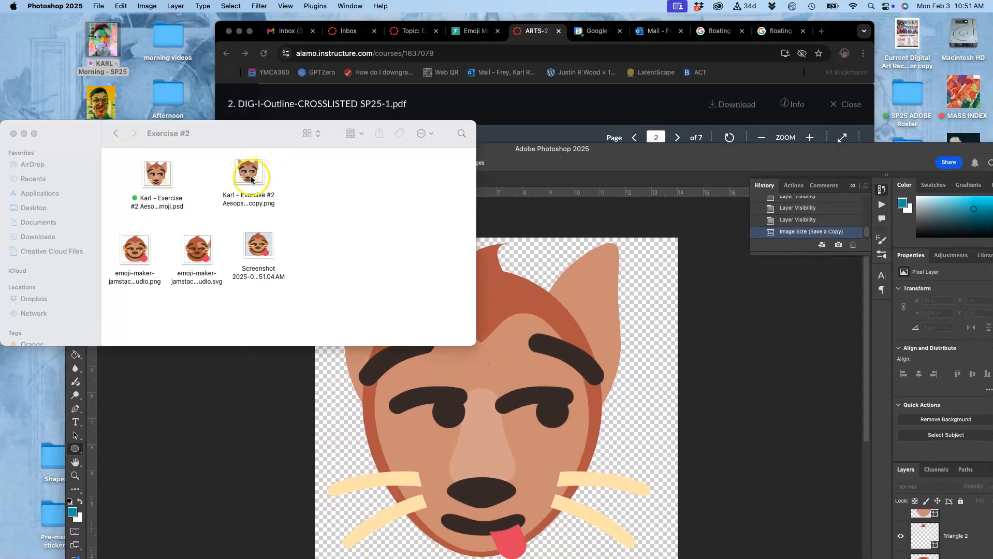
right_click(252, 180)
click(279, 333)
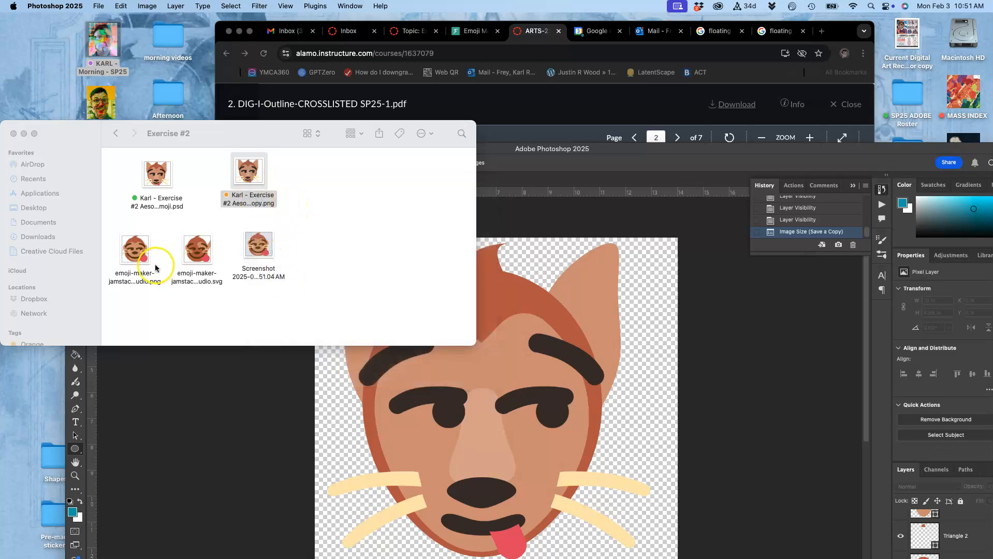
right_click(139, 278)
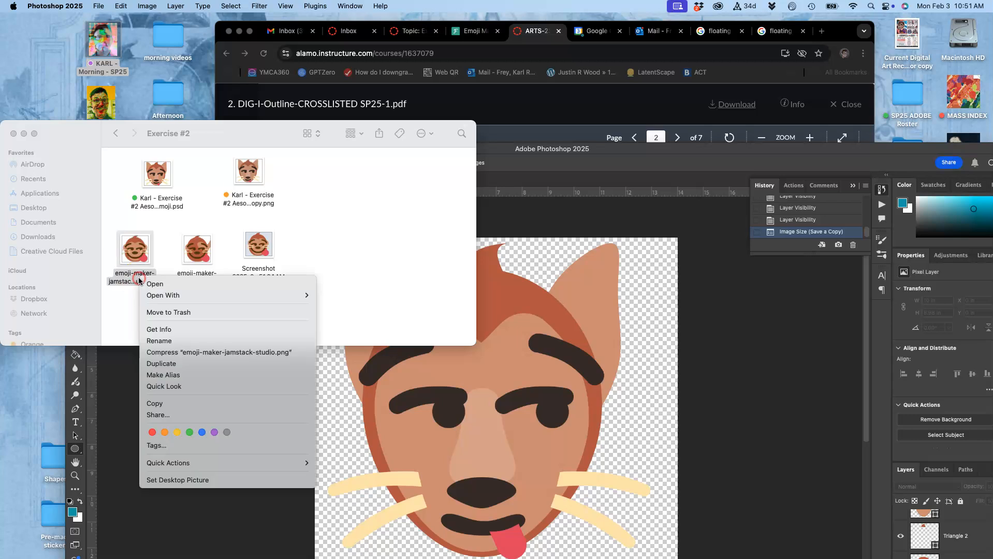
click(165, 432)
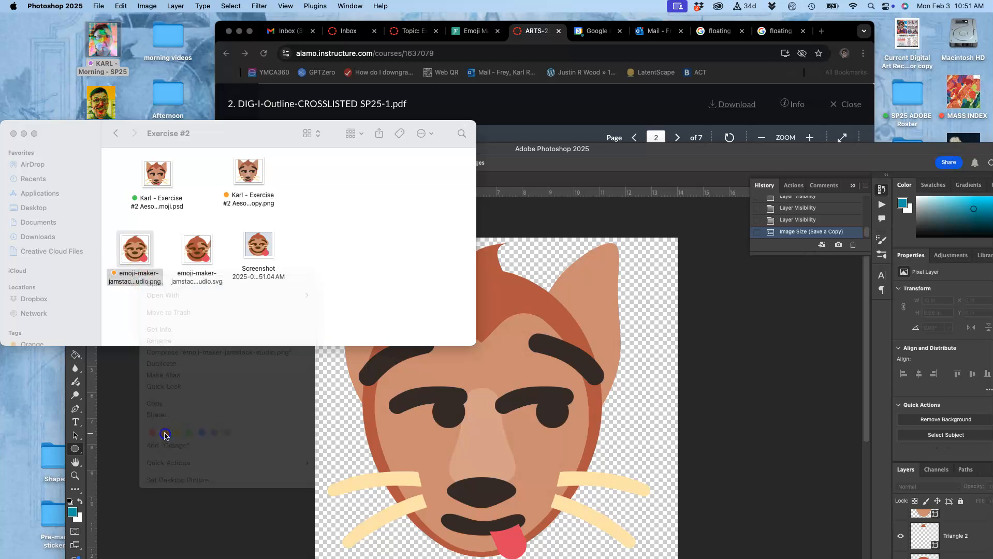
right_click(142, 275)
click(169, 434)
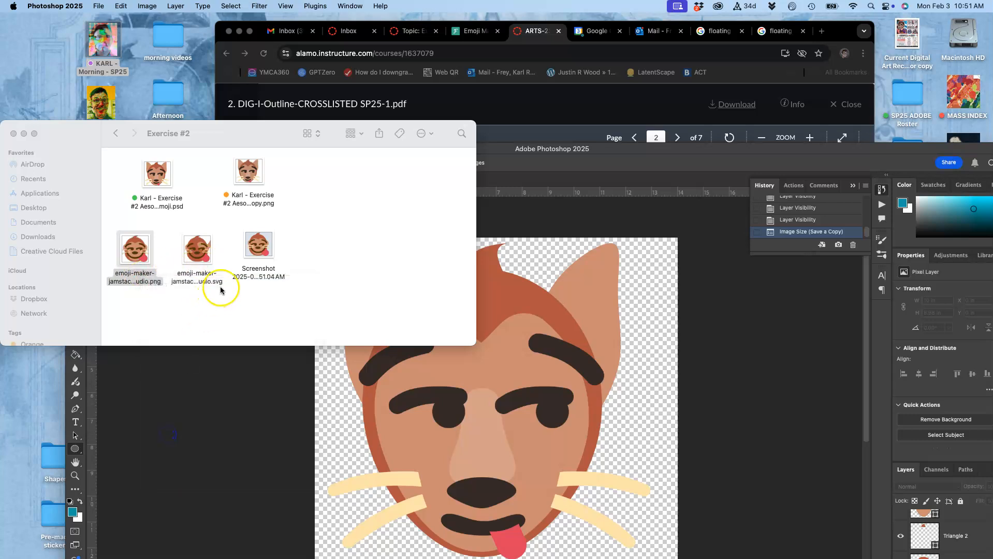
Tag the screenshot of the original emoji orange in the Exercise #2 folder.
right_click(254, 267)
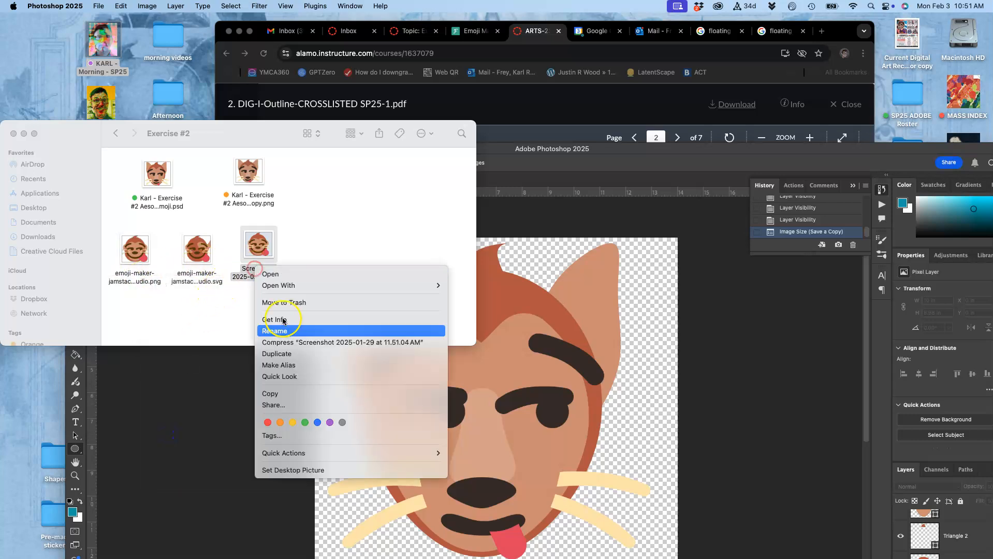
click(280, 422)
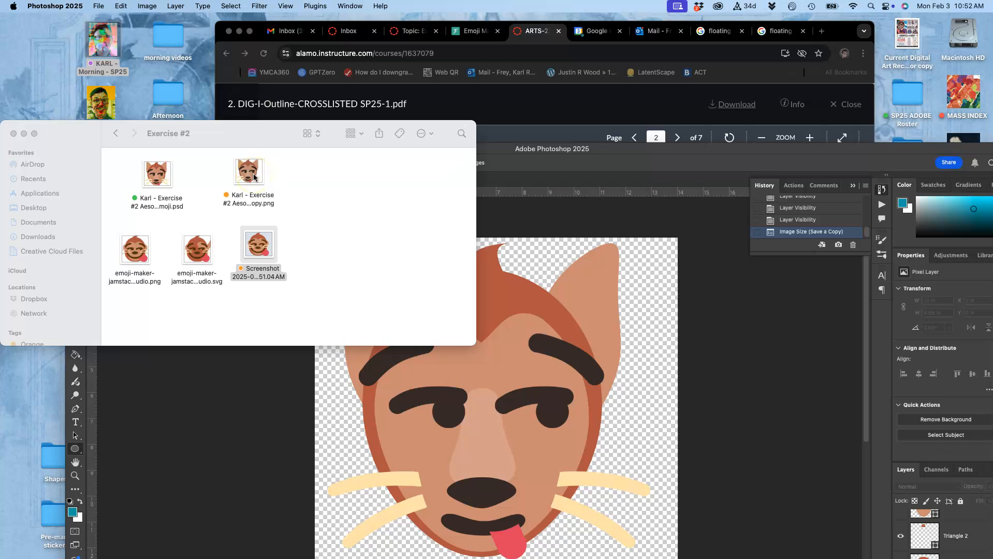
Switch to the exercise discussion in Chrome and start a reply below the instructions with the author's name and "(Instructor)".
drag(254, 177, 413, 33)
click(413, 32)
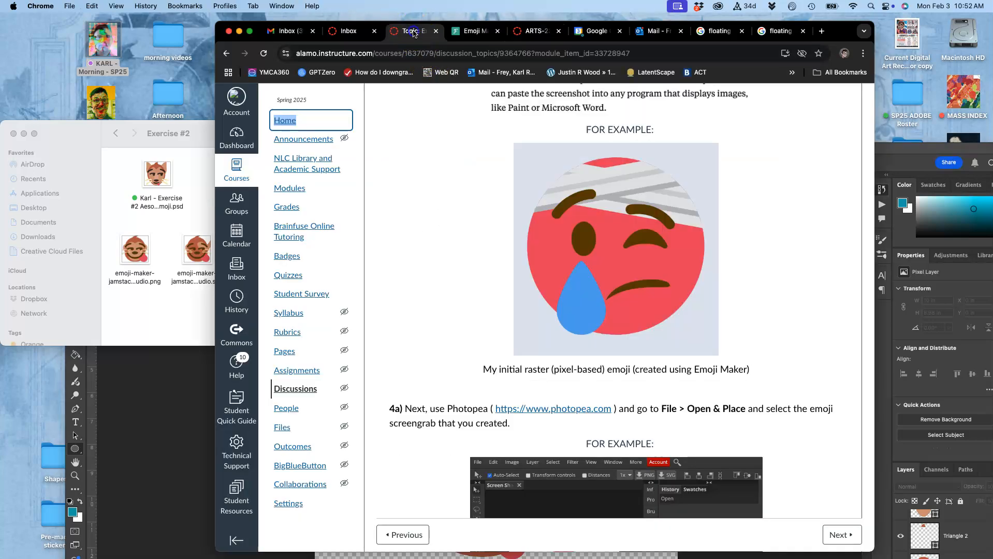
scroll(518, 247, down, 15)
scroll(519, 247, down, 20)
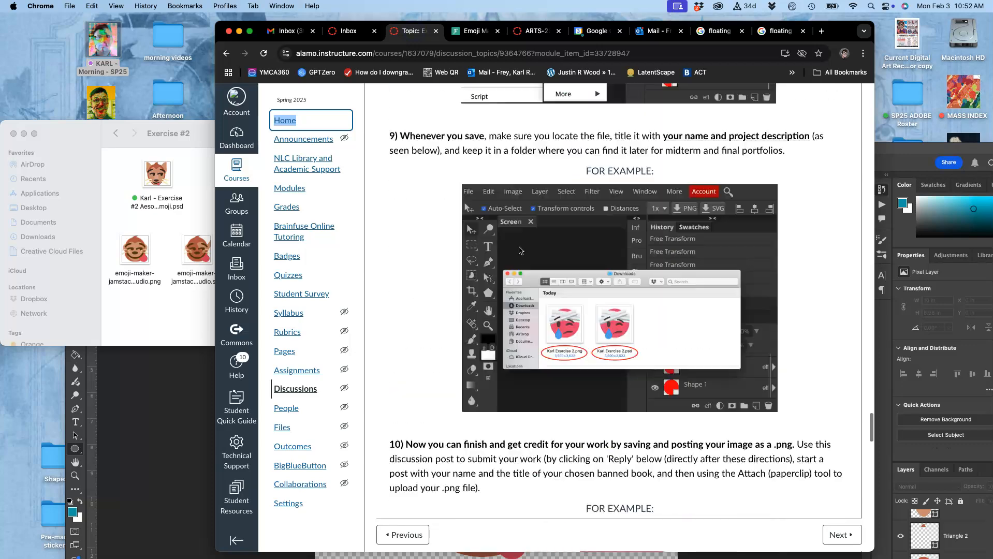
scroll(519, 247, up, 5)
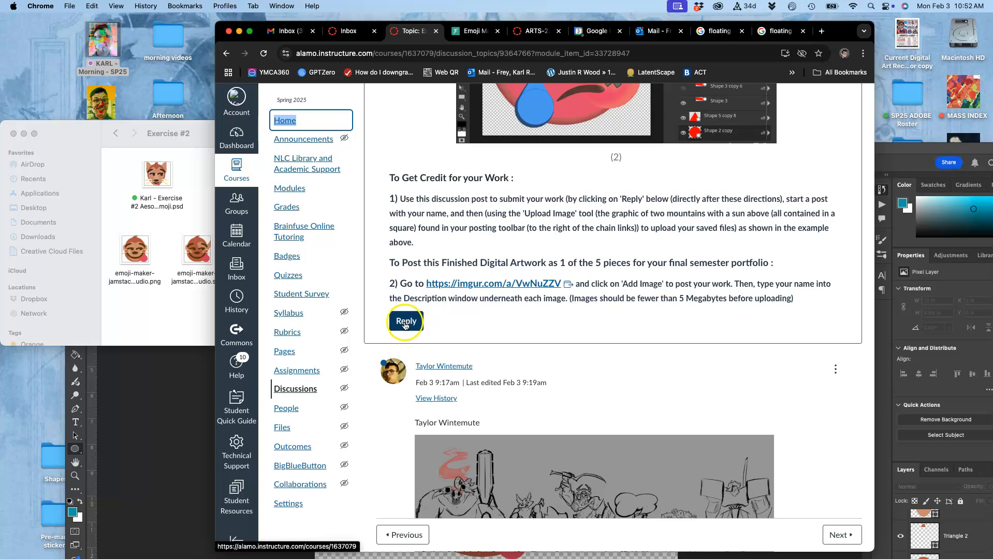
click(407, 321)
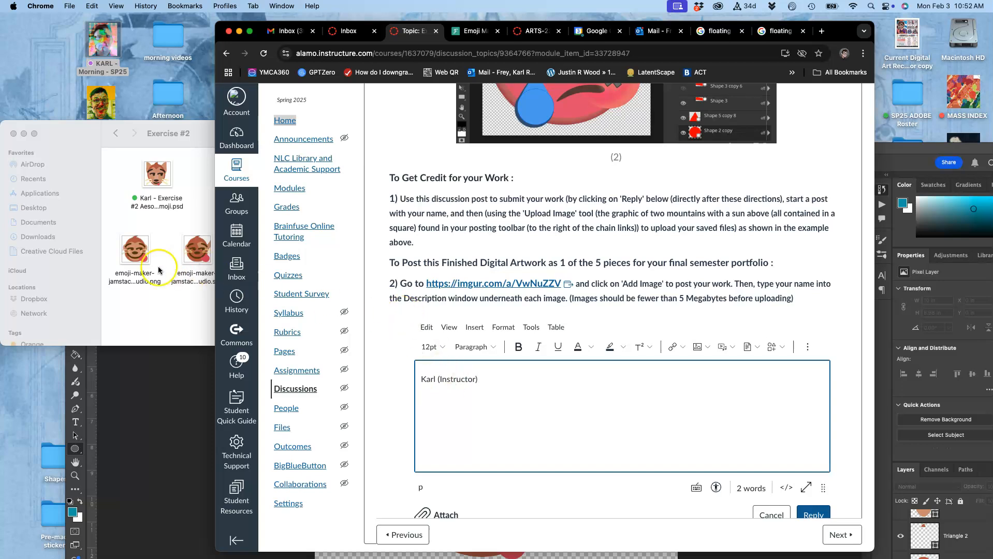
Insert the original emoji screenshot from the Exercise #2 folder below the name in the reply and shrink it to a small thumbnail.
click(181, 227)
drag(282, 242, 471, 429)
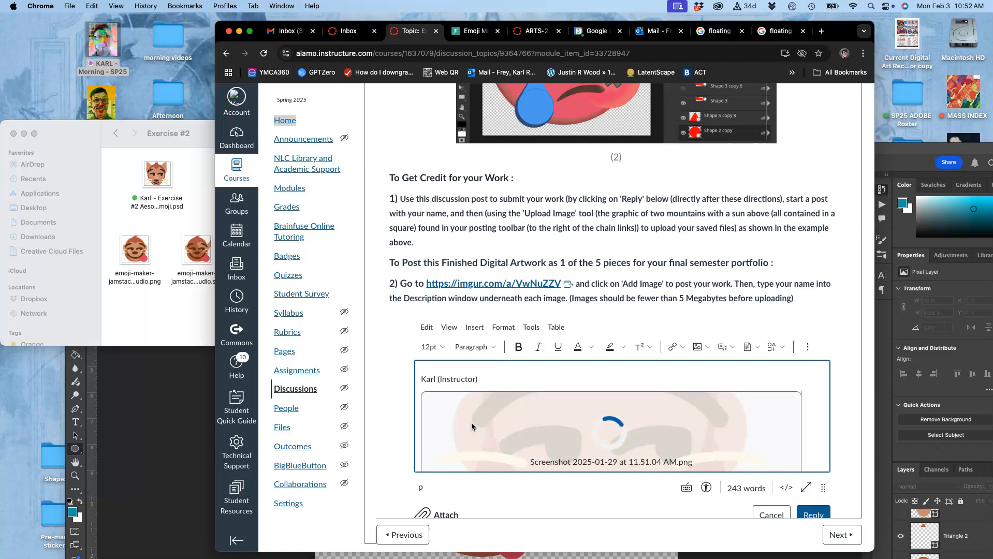
scroll(471, 423, down, 5)
scroll(537, 247, up, 3)
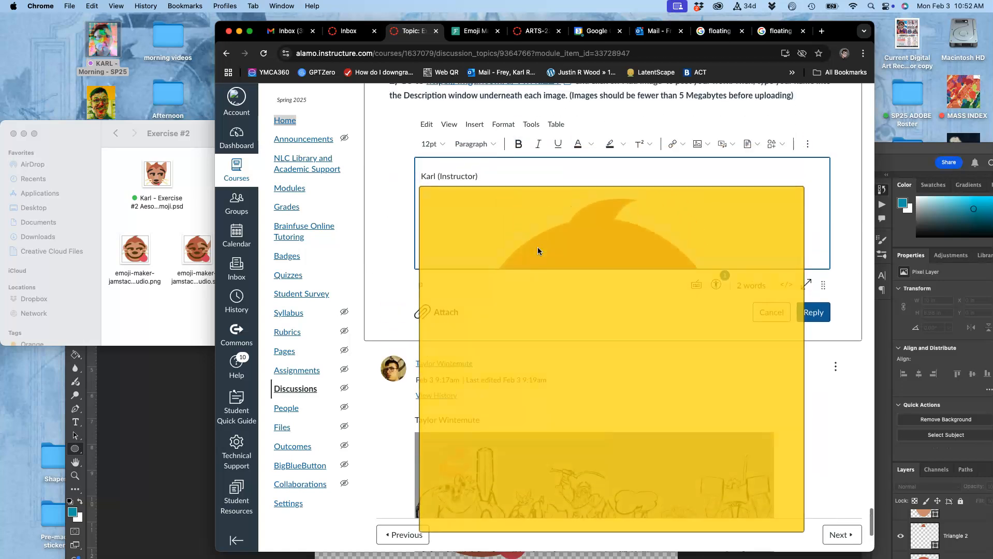
click(715, 222)
drag(801, 189, 504, 199)
click(509, 219)
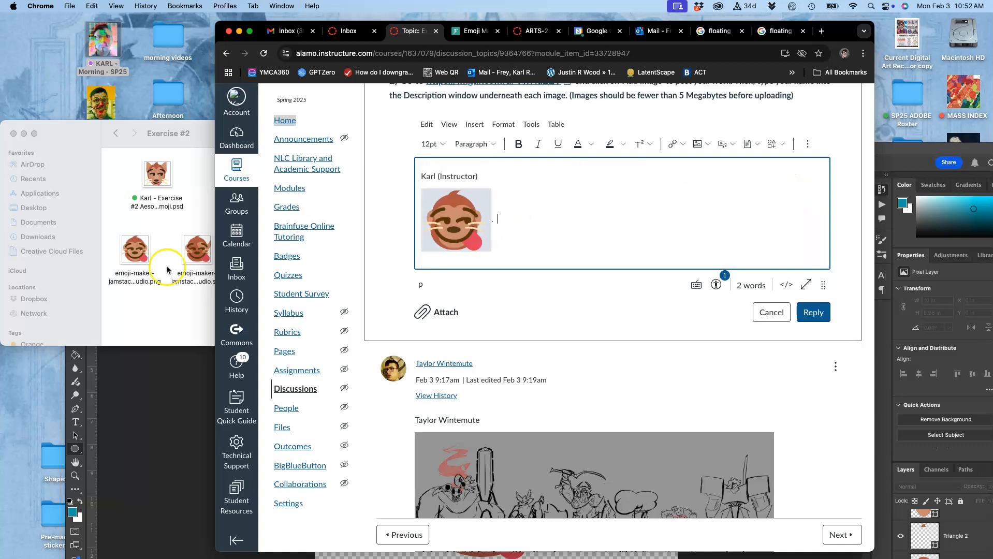
Insert the finished emoji PNG from the Exercise #2 folder beside the screenshot and shrink it to a matching thumbnail size.
click(164, 227)
click(252, 175)
drag(252, 175, 539, 226)
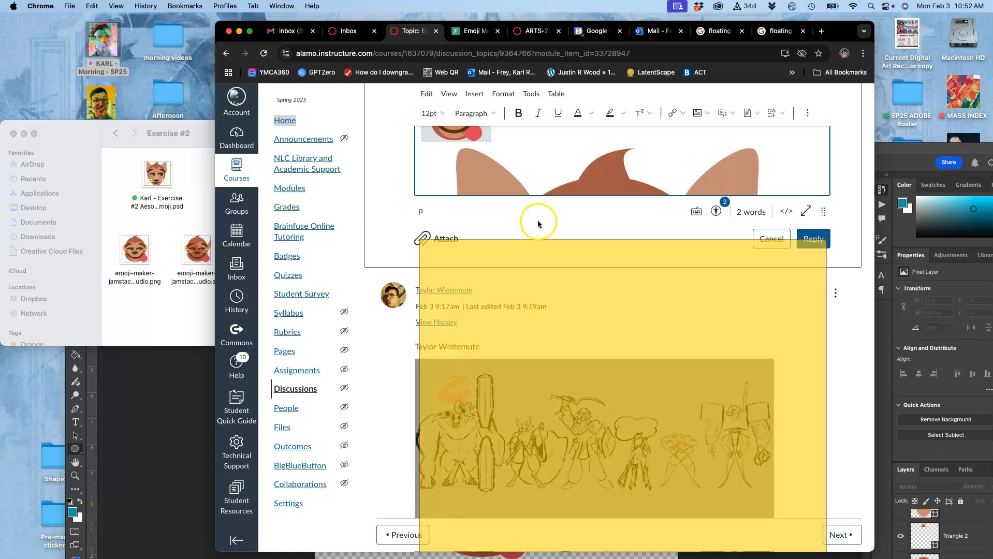
click(597, 167)
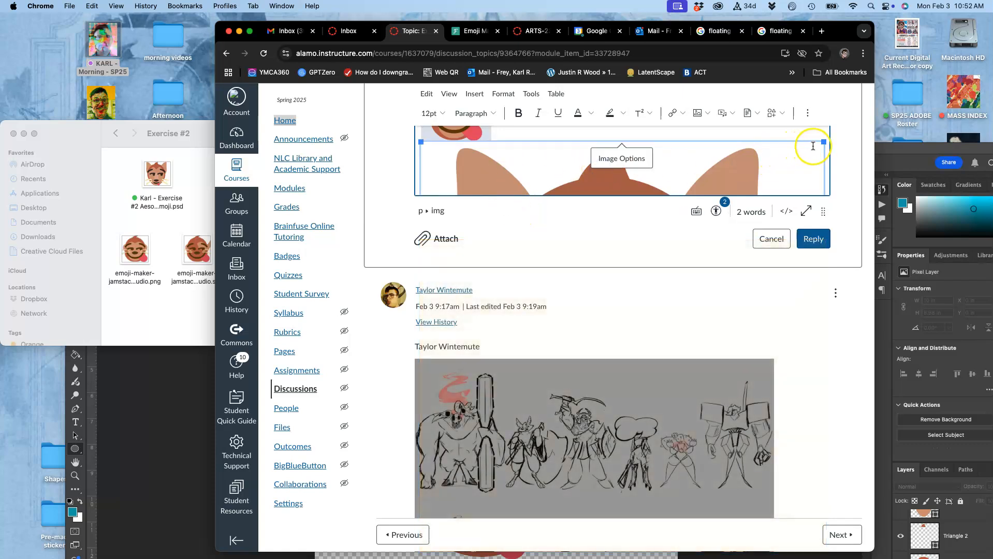
drag(824, 141, 492, 178)
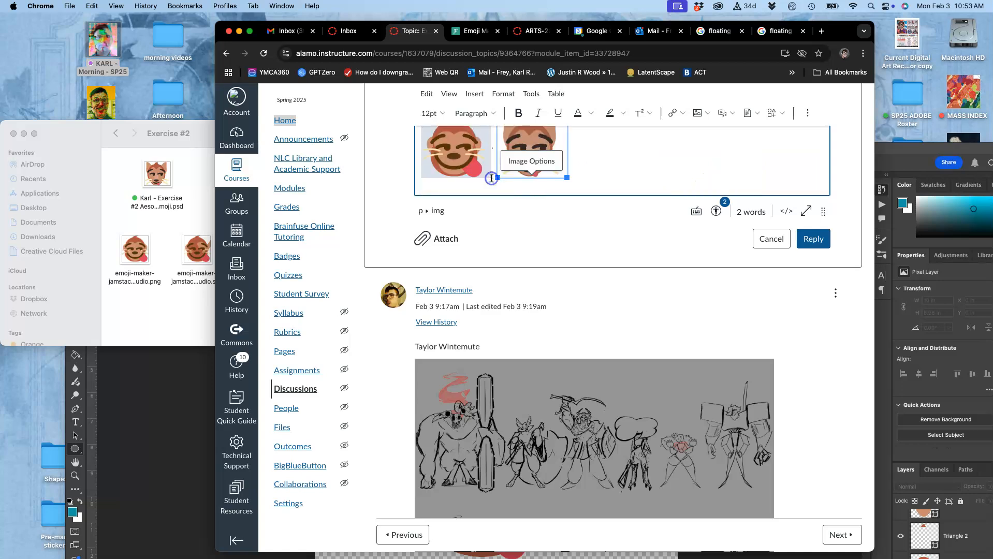
Enlarge both emoji images in the reply to roughly twice their thumbnail size and post the reply.
scroll(491, 178, up, 2)
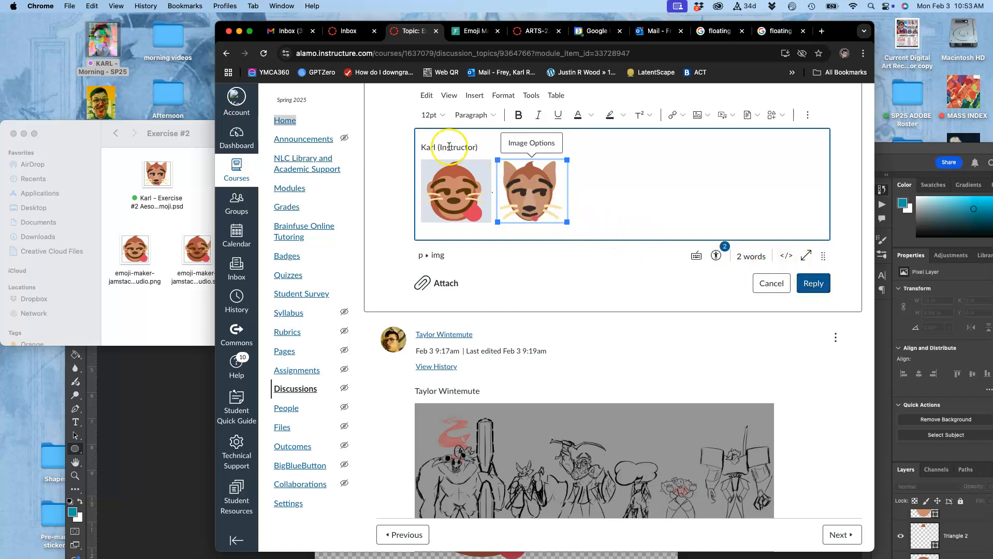
drag(568, 223, 635, 269)
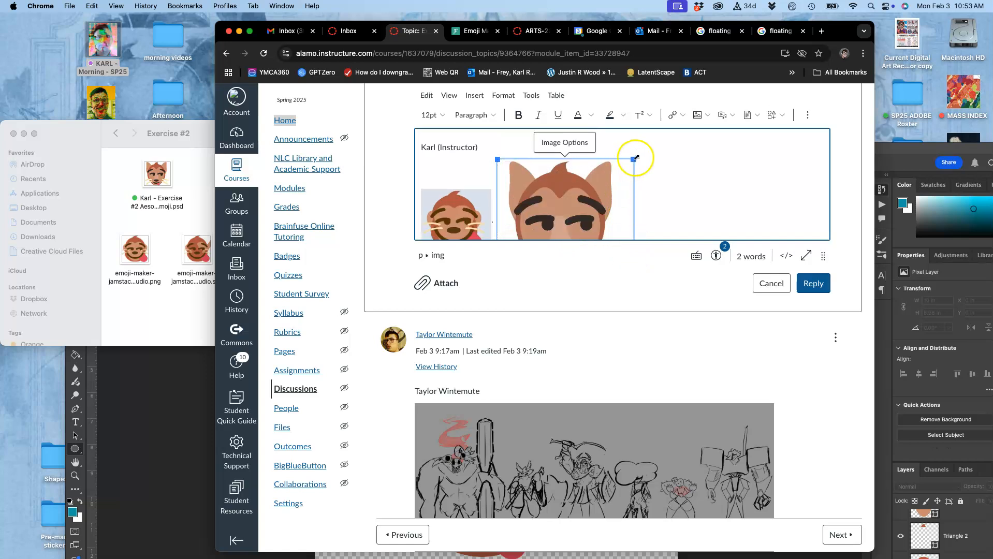
click(464, 220)
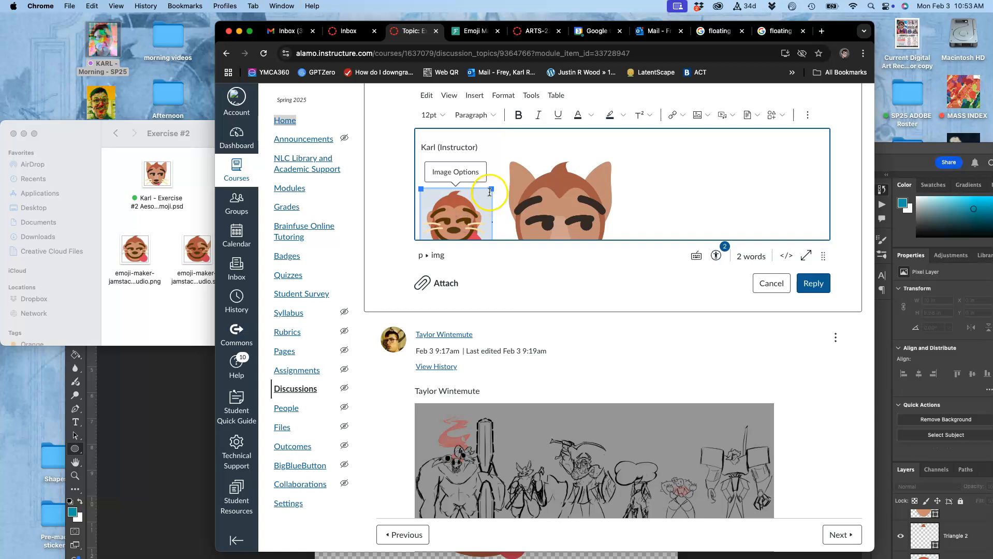
drag(491, 189, 542, 165)
click(813, 283)
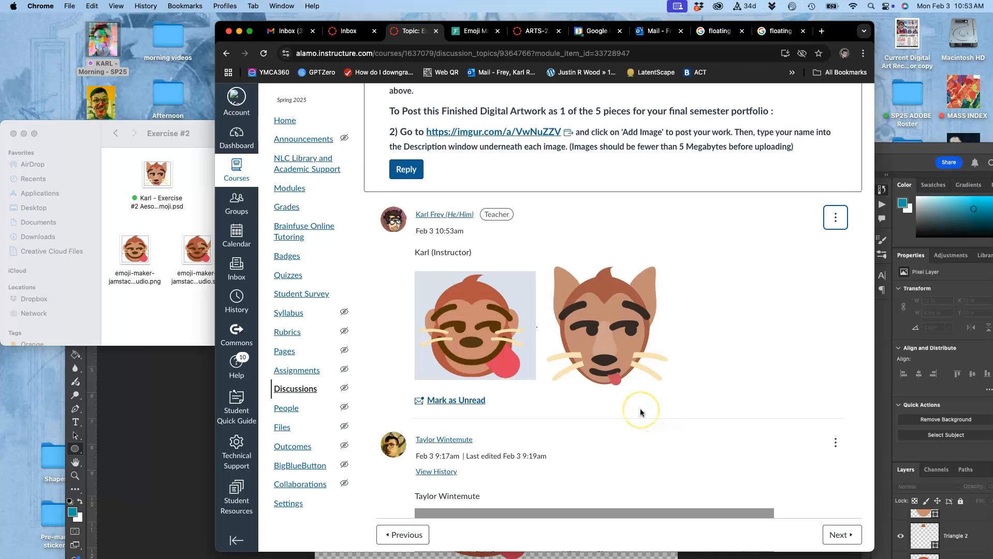
Review the discussion's example emoji, the flat design comparison, the bonus finishing extras and the instructions for submitting the work.
scroll(640, 409, up, 15)
scroll(639, 413, up, 10)
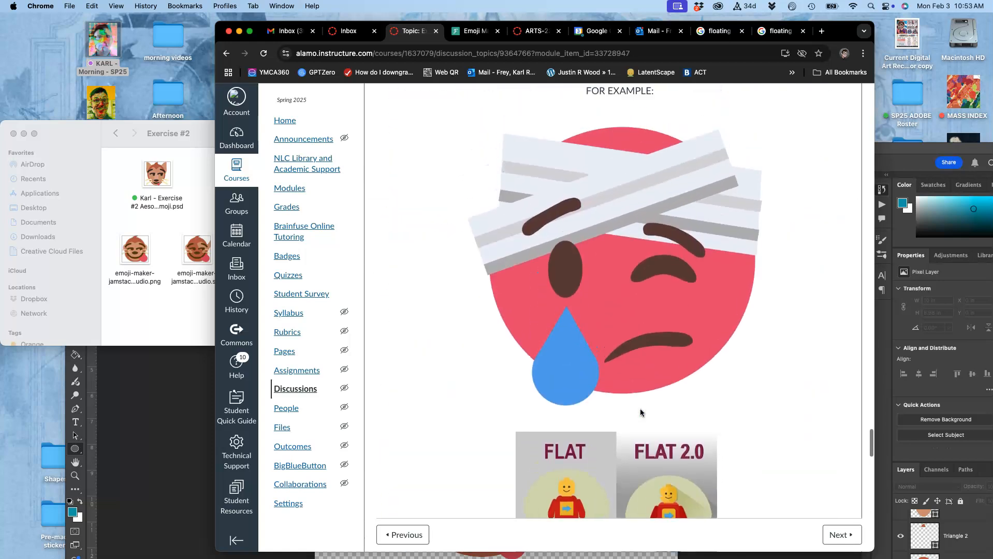
scroll(640, 412, down, 8)
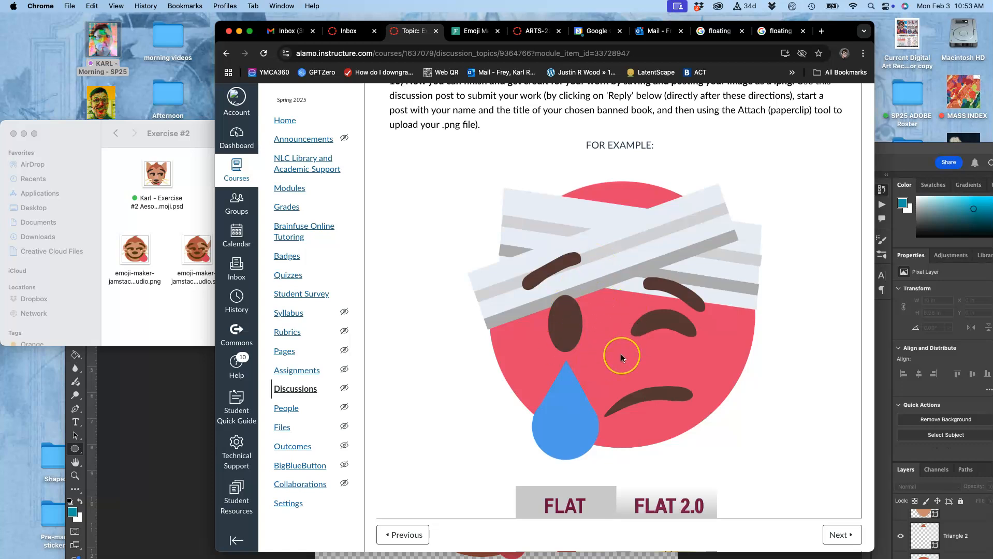
scroll(620, 353, down, 6)
click(659, 197)
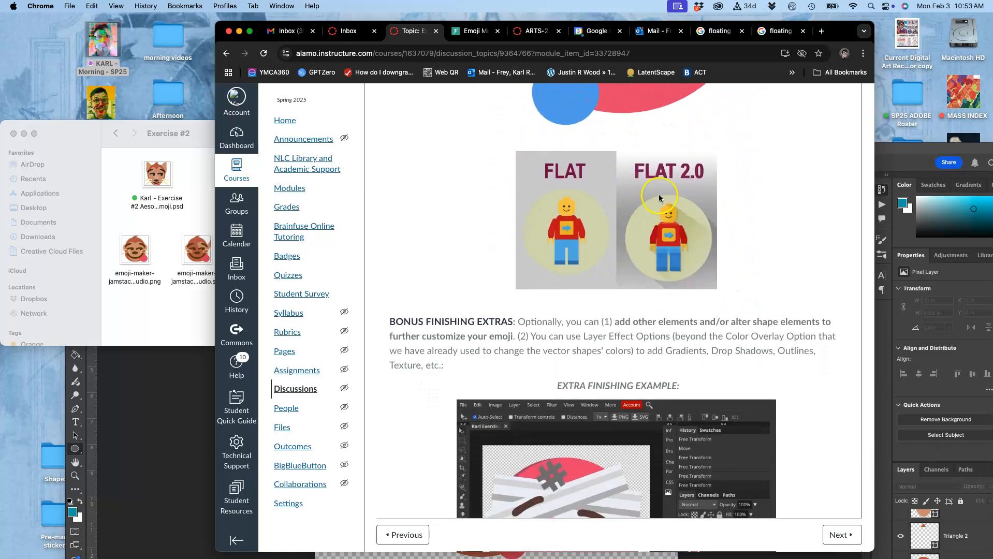
scroll(672, 222, down, 3)
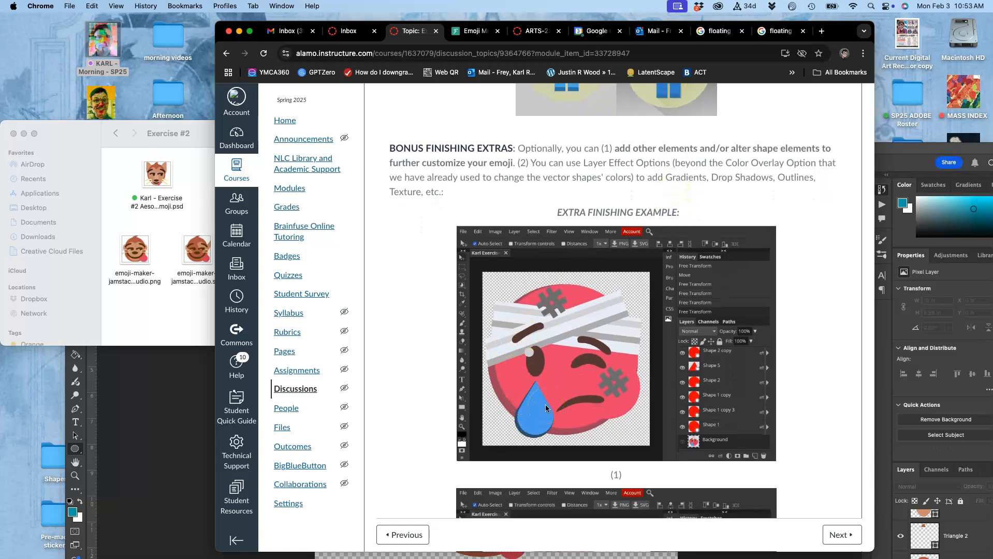
scroll(545, 405, down, 5)
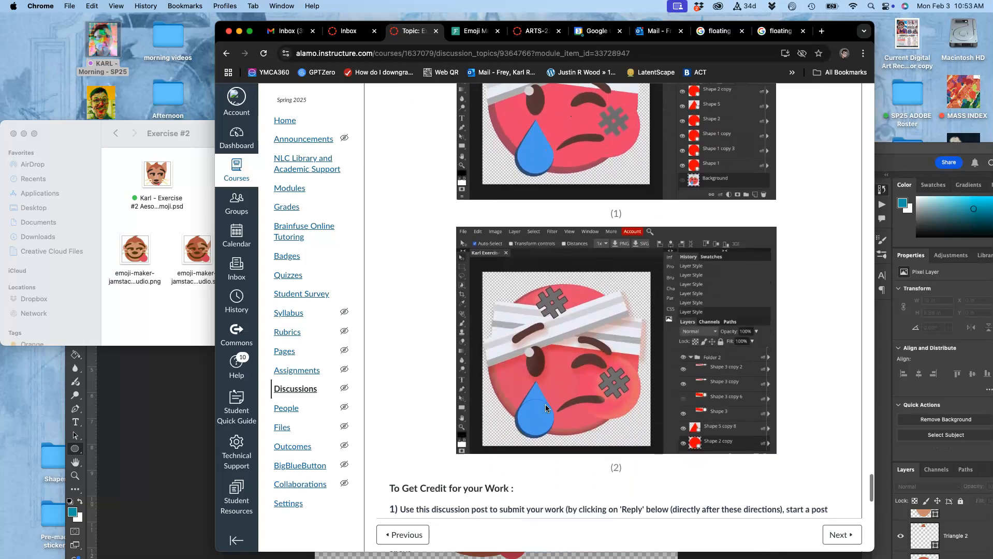
scroll(604, 378, down, 6)
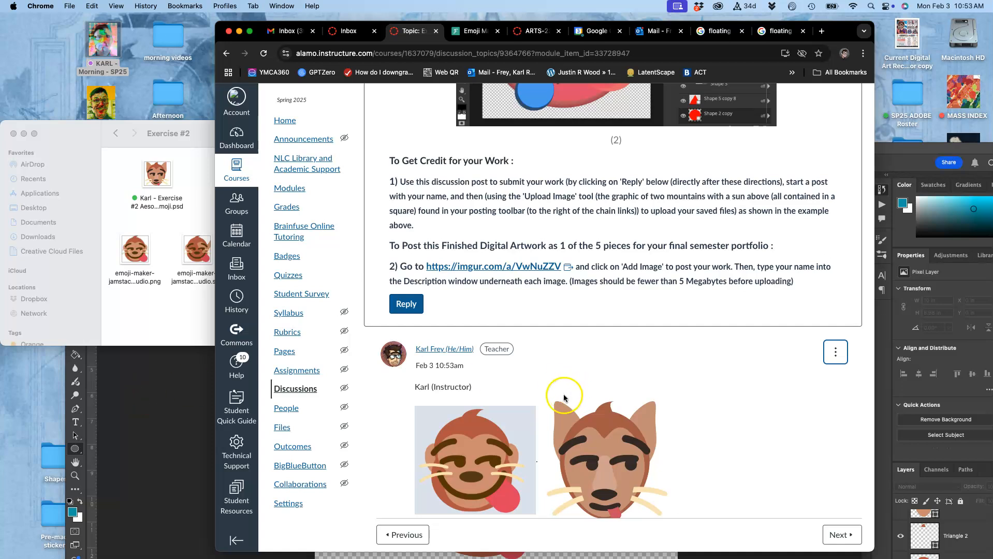
scroll(543, 405, down, 1)
Switch to Photoshop, move its window up to show the whole emoji, and dismiss the Create Ellipse dialog without adding a shape.
click(178, 404)
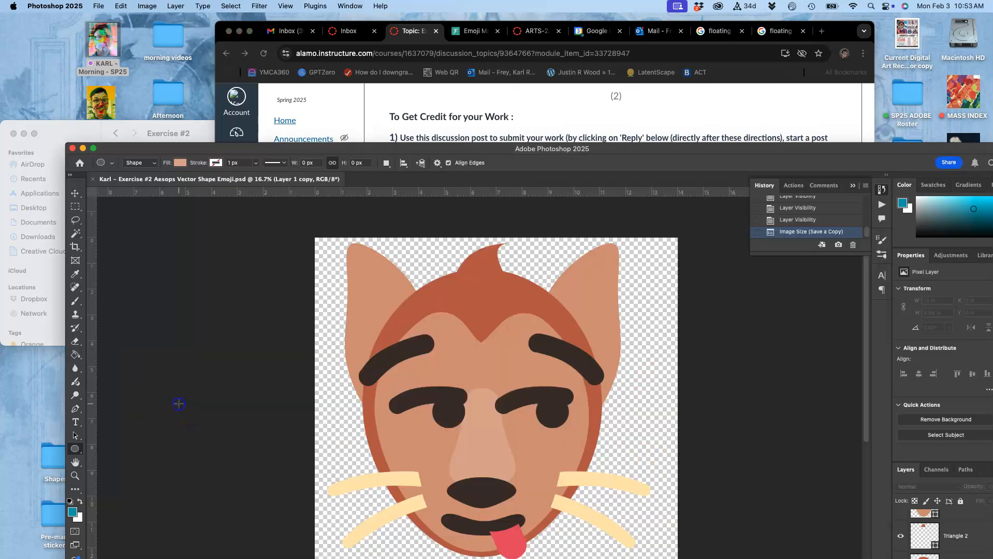
drag(357, 150, 319, 23)
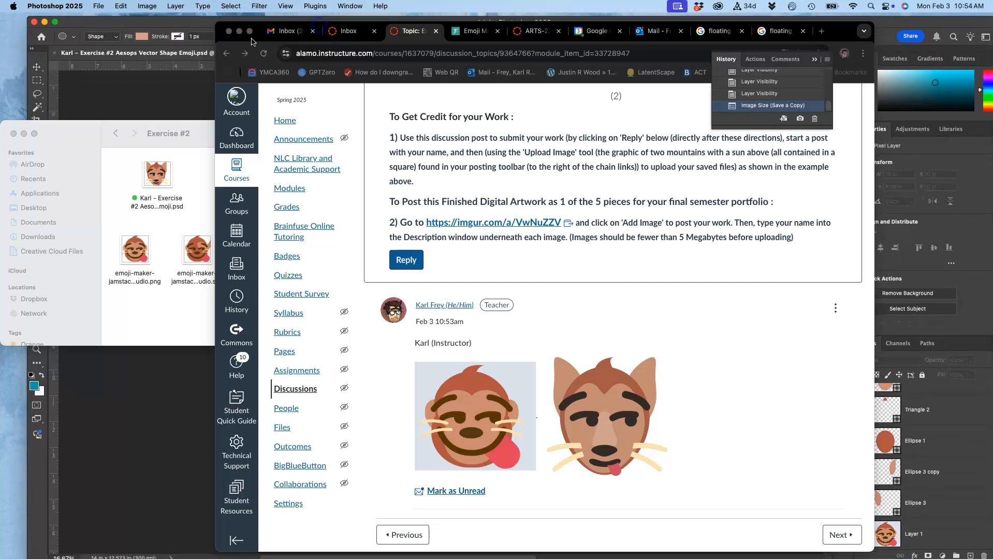
click(160, 93)
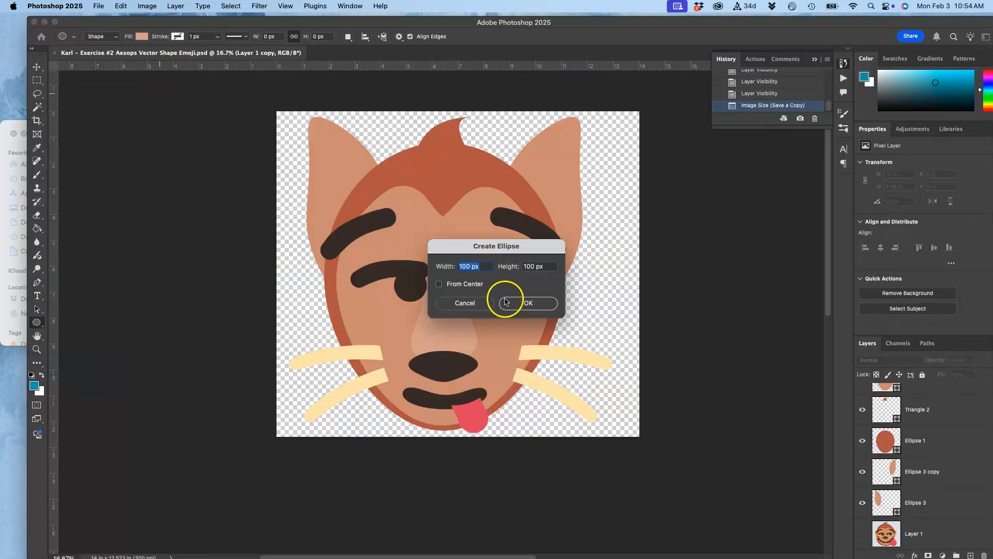
click(481, 311)
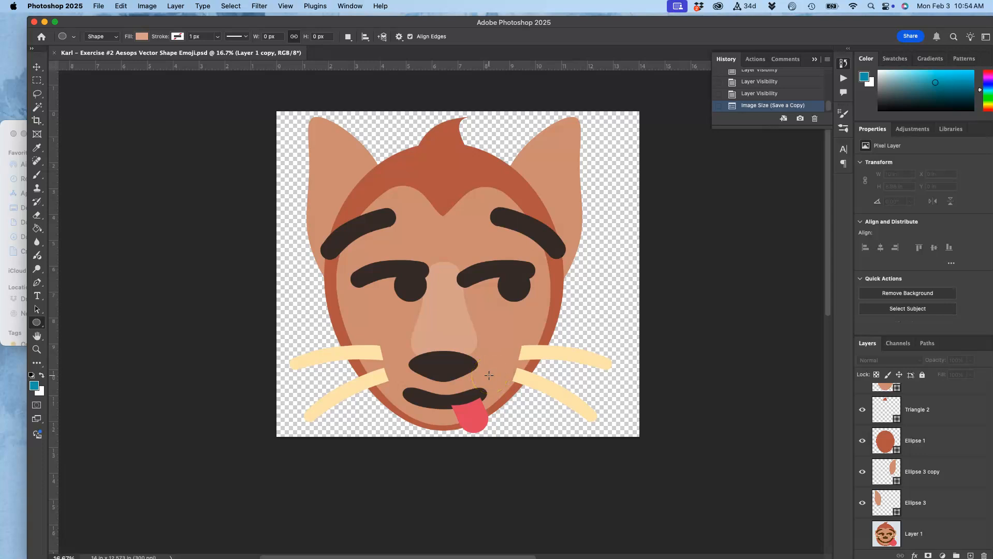
scroll(861, 416, up, 10)
click(873, 420)
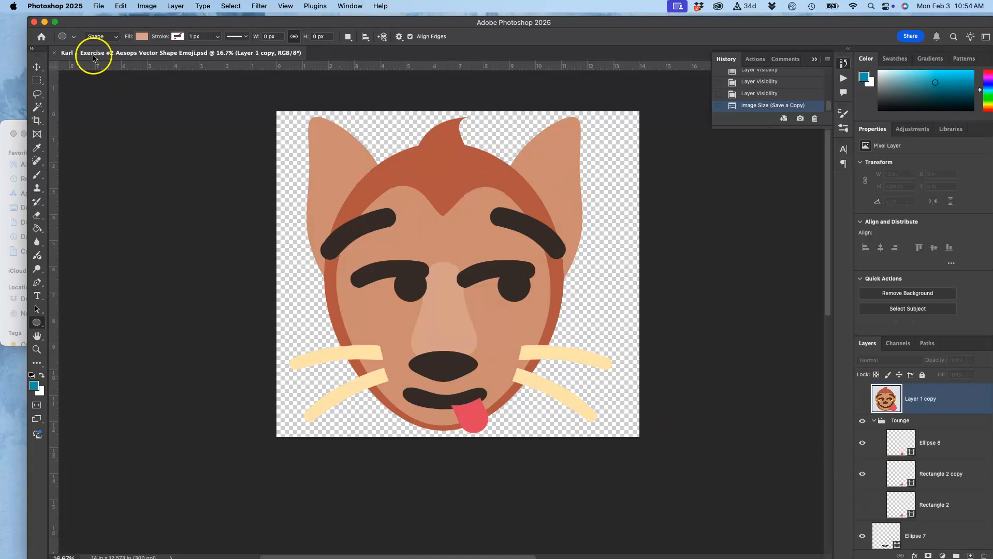
With the Move tool's auto-select on, duplicate the left ear shape and scale the copy to about 79% around its center.
click(37, 67)
click(86, 37)
click(337, 178)
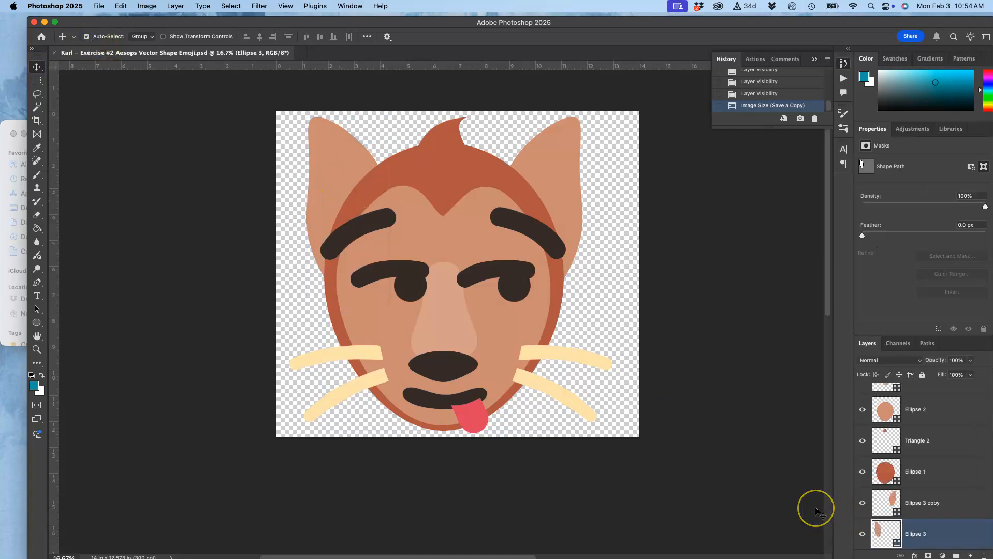
key(super+j)
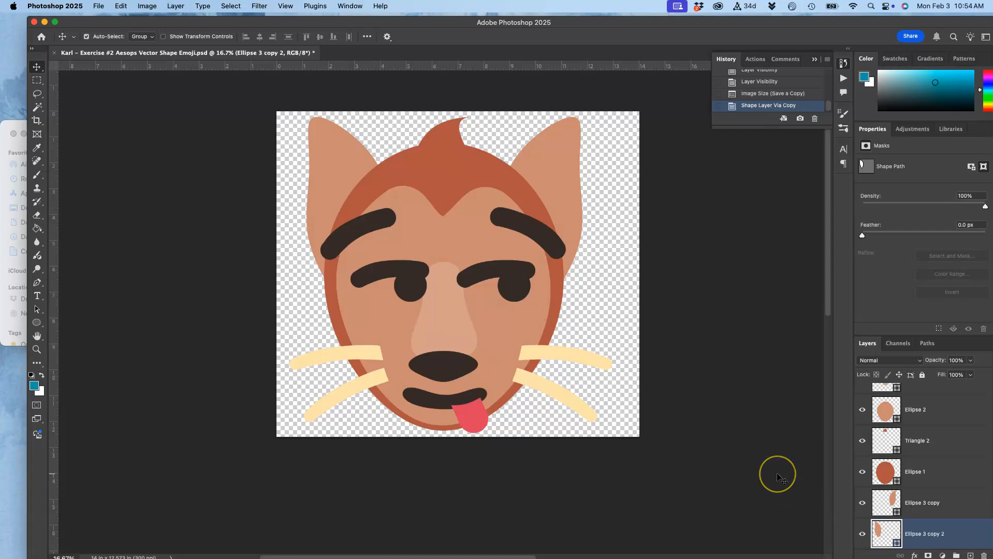
key(super+t)
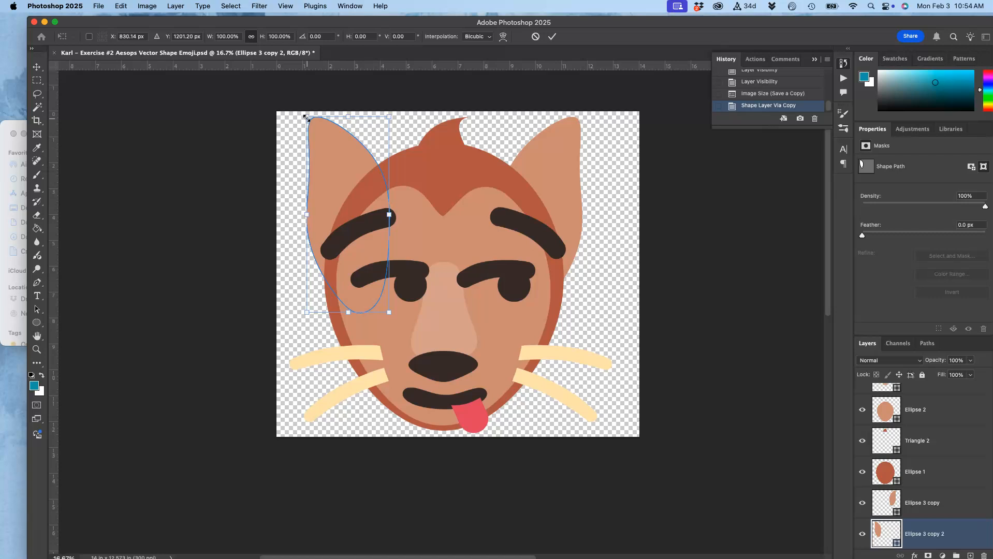
drag(307, 118, 318, 136)
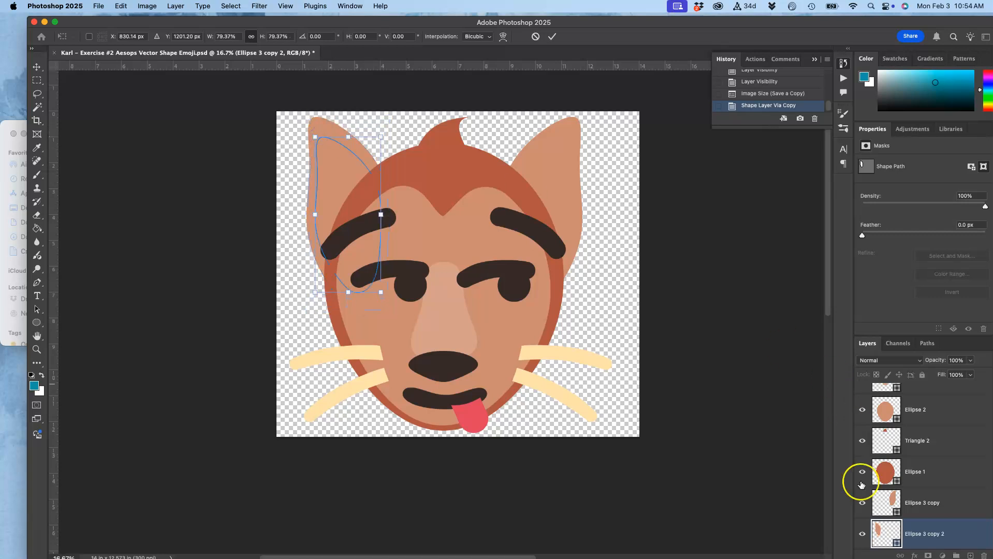
click(886, 531)
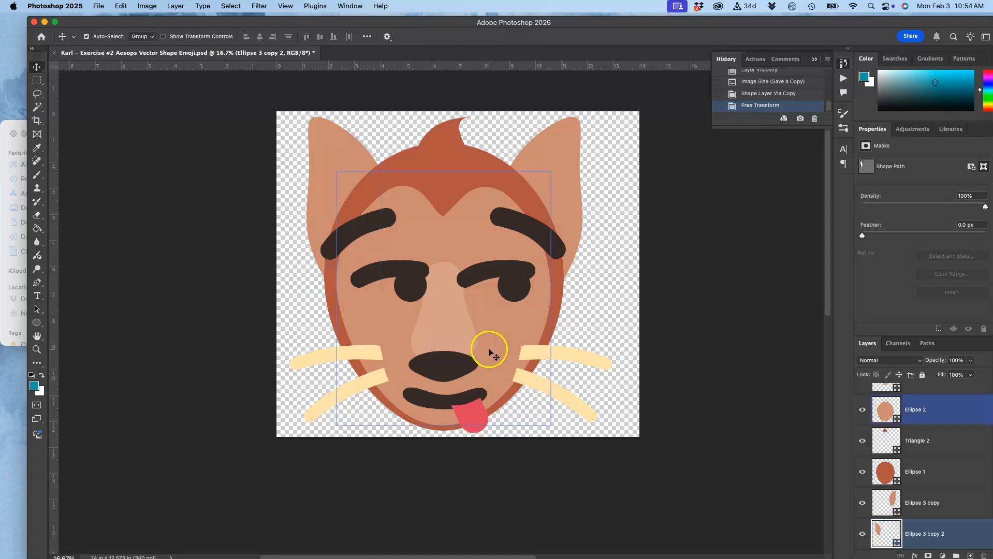
Recolor the smaller ear copy with the lighter tan #d8b29e sampled from the bridge of the nose.
double_click(885, 530)
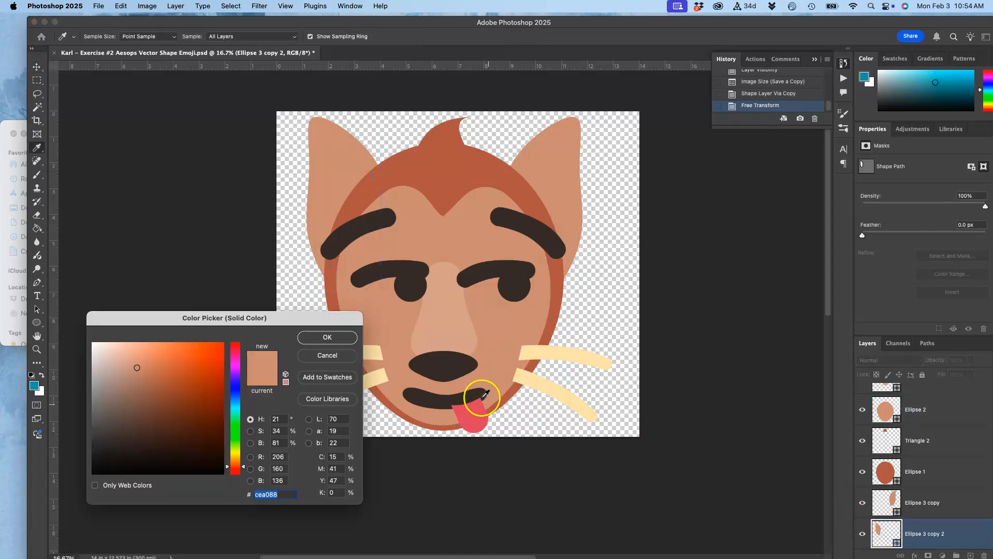
click(440, 314)
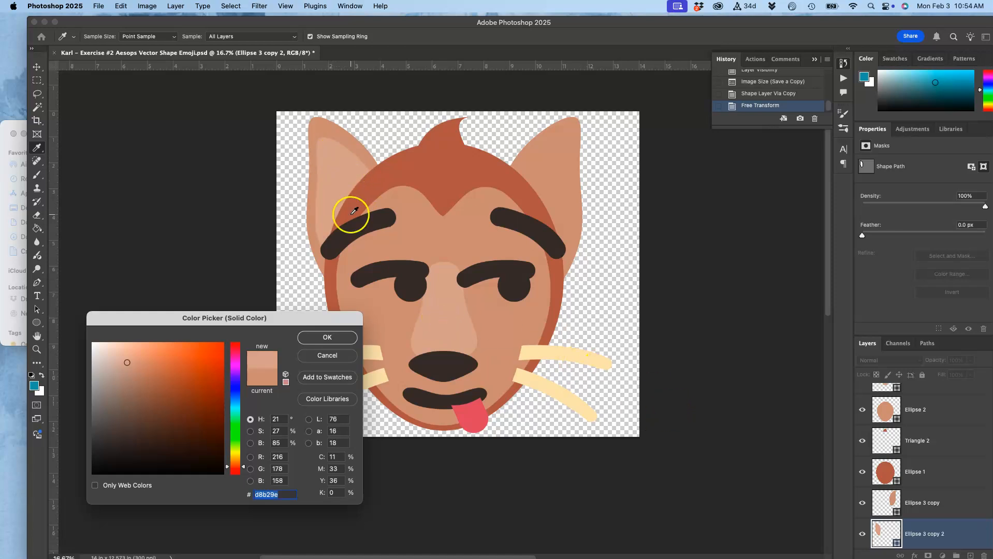
click(332, 338)
Duplicate the left inner ear, flip the copy horizontally, place it on the right ear and bring it forward above the ear shape.
key(super+j)
key(super+t)
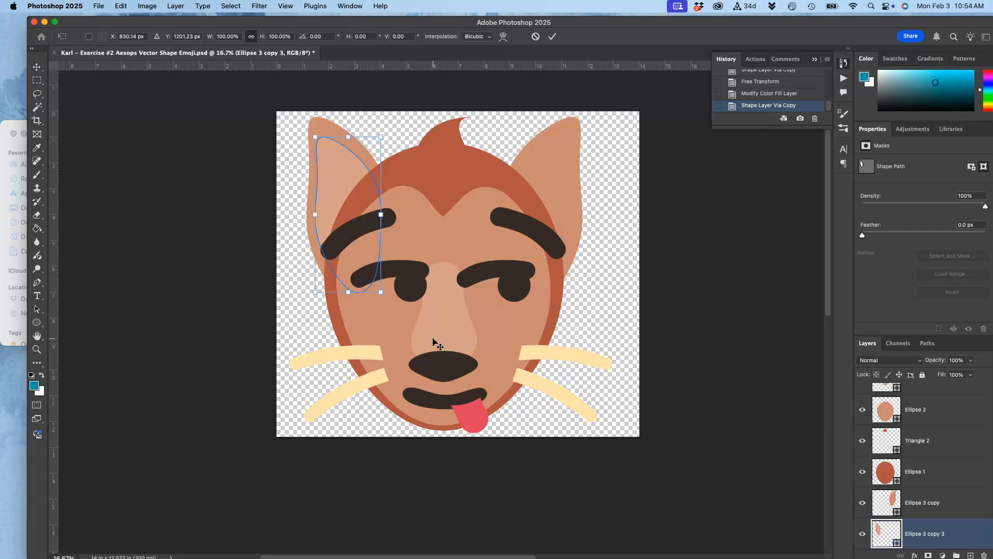
right_click(334, 189)
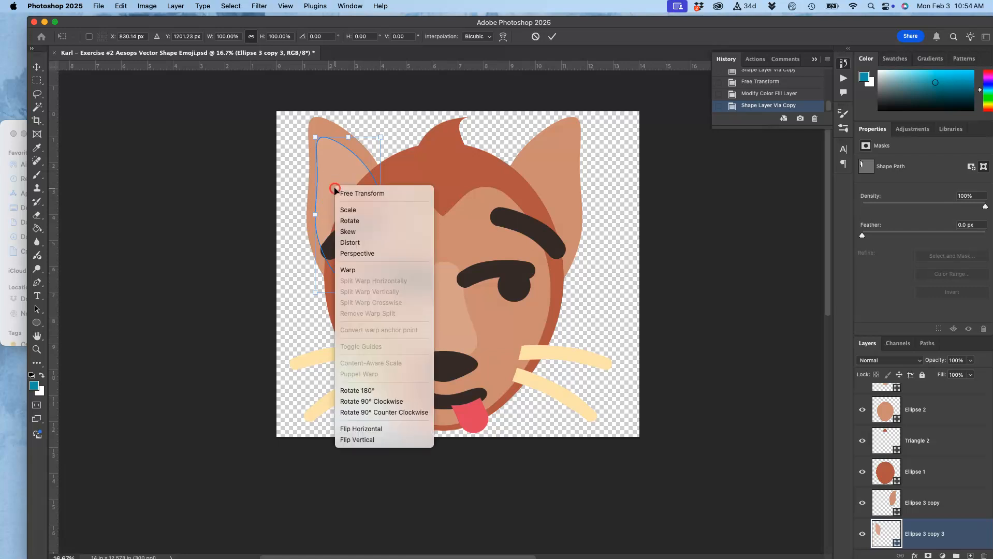
click(361, 429)
drag(344, 183, 541, 198)
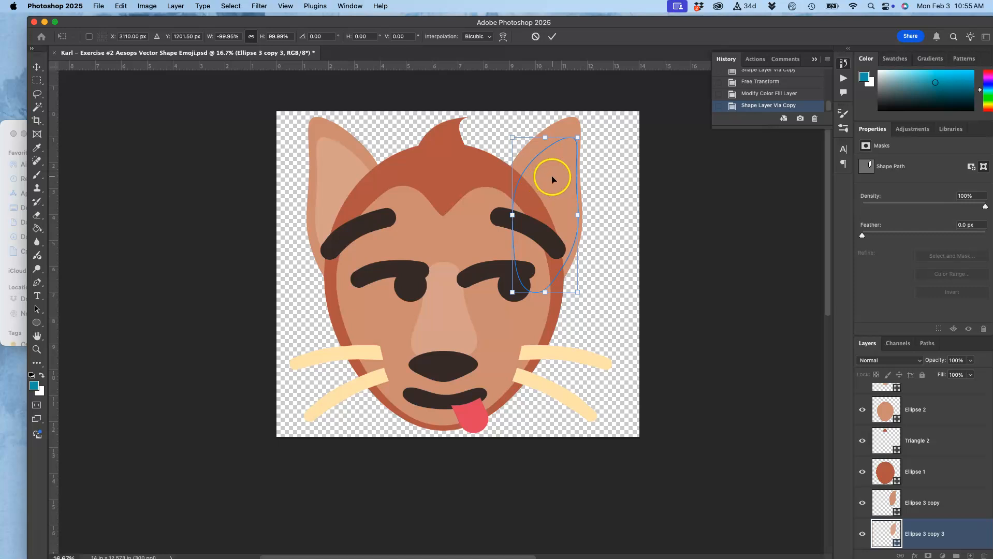
drag(552, 178, 549, 179)
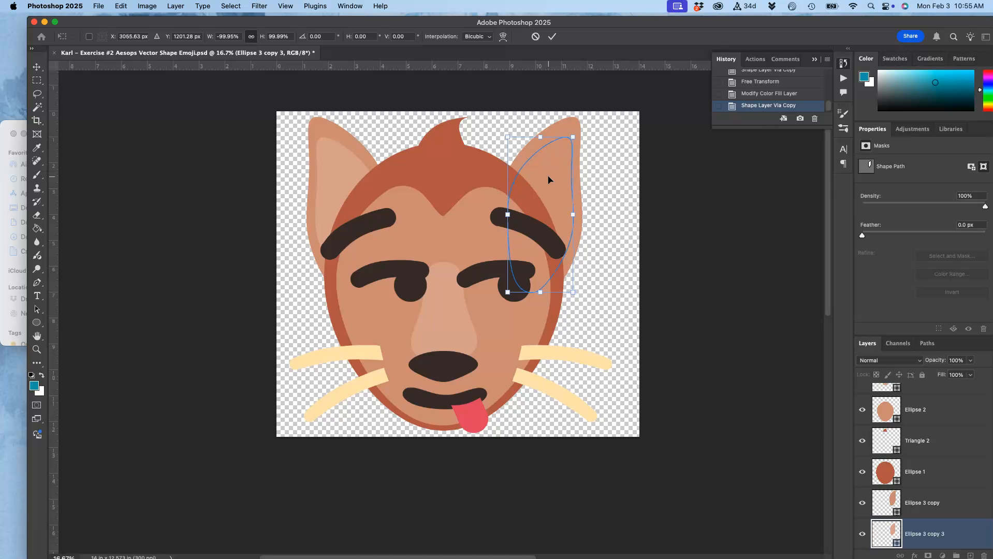
key(Return)
shift+click(549, 180)
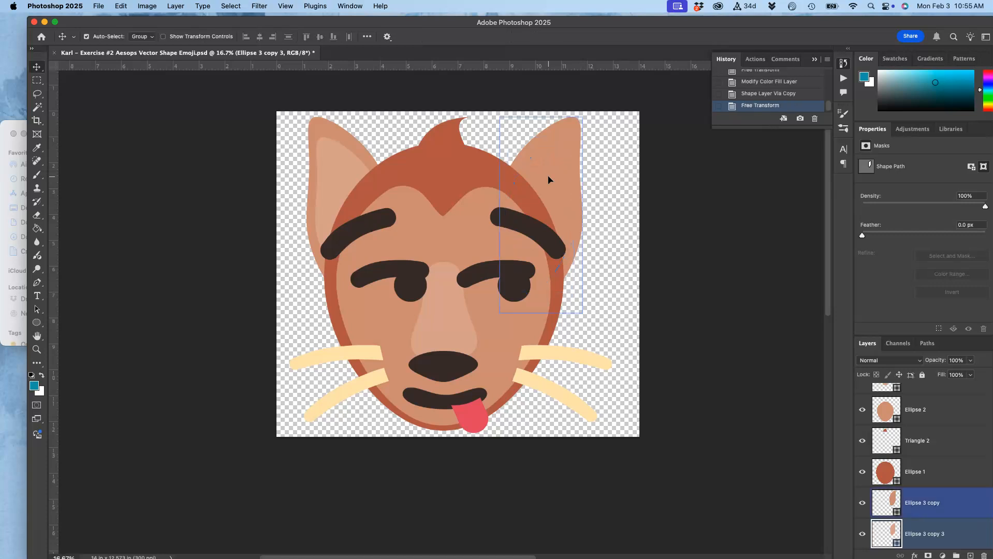
key(super+bracketright)
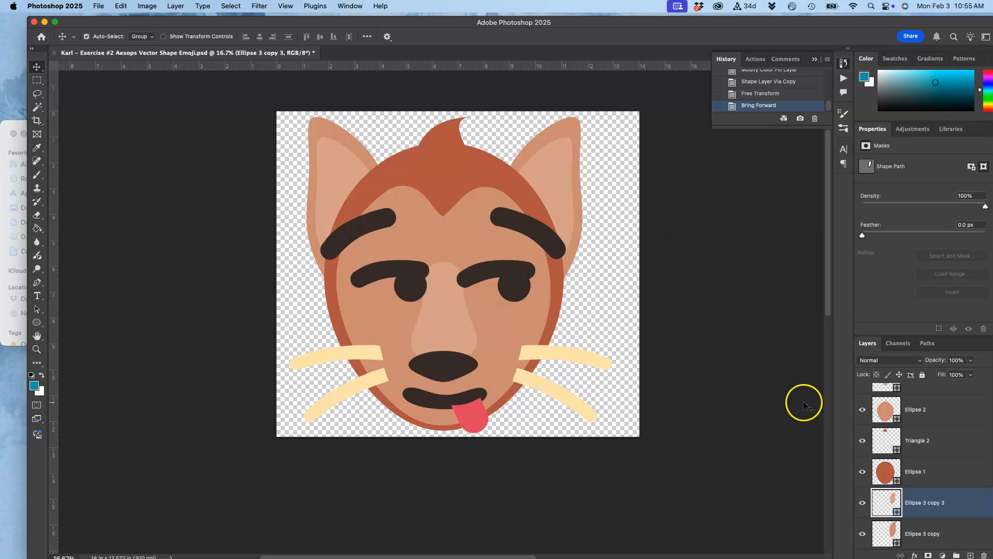
Duplicate the left pupil circle and change the copy's fill to the pale color #dbcec9.
click(408, 285)
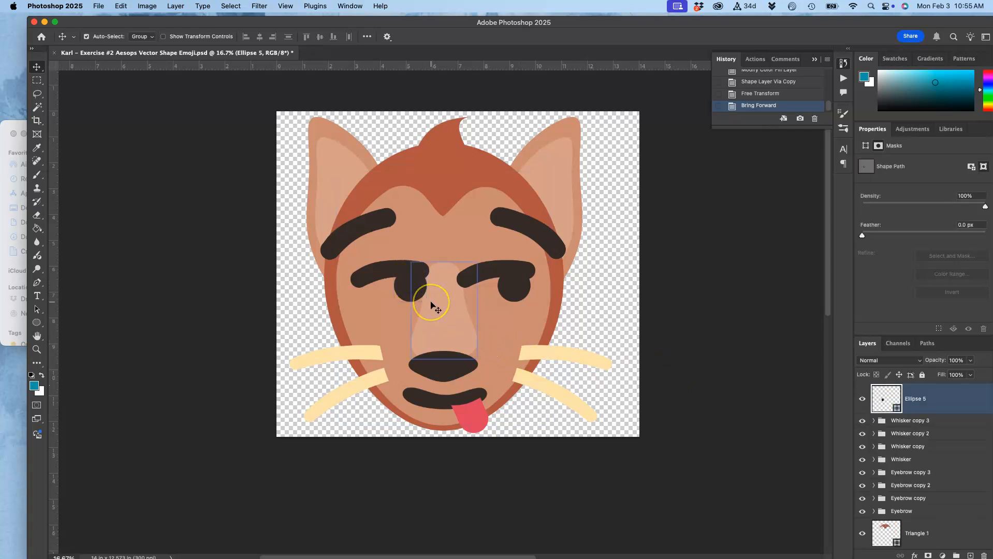
key(super+j)
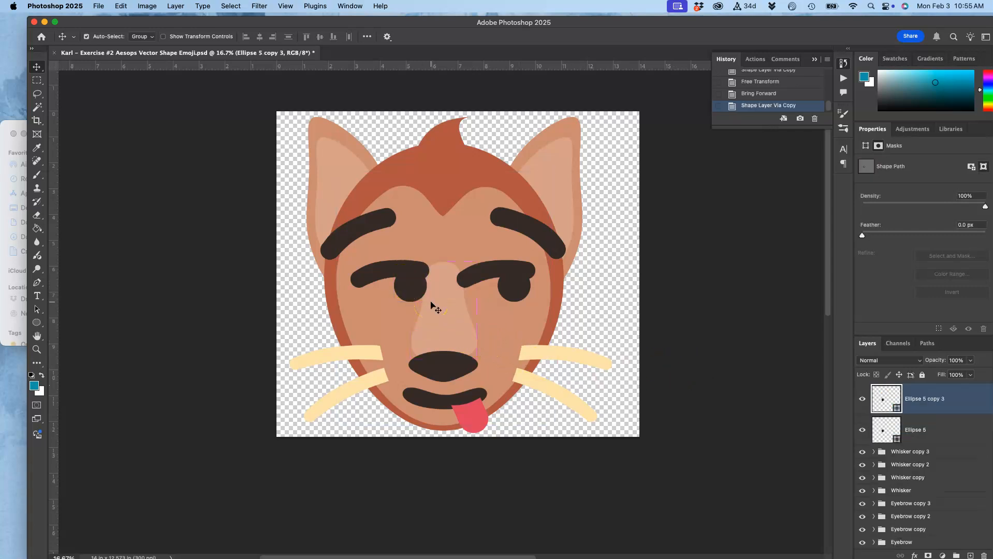
double_click(881, 396)
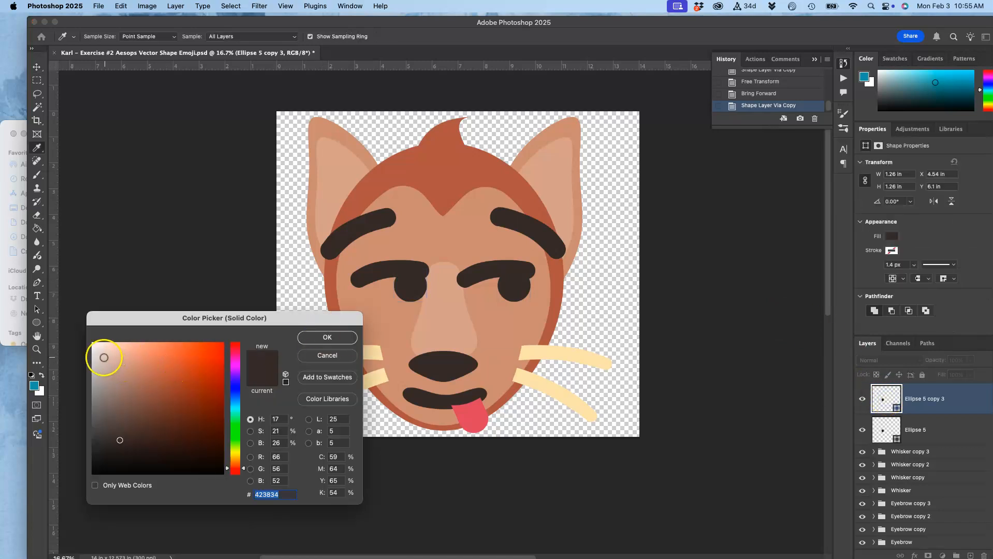
click(98, 349)
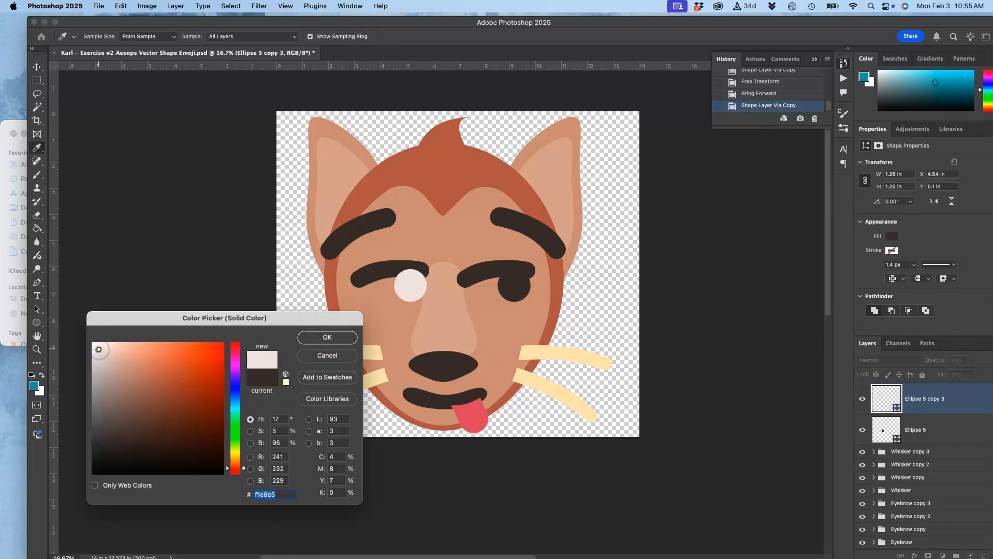
click(102, 361)
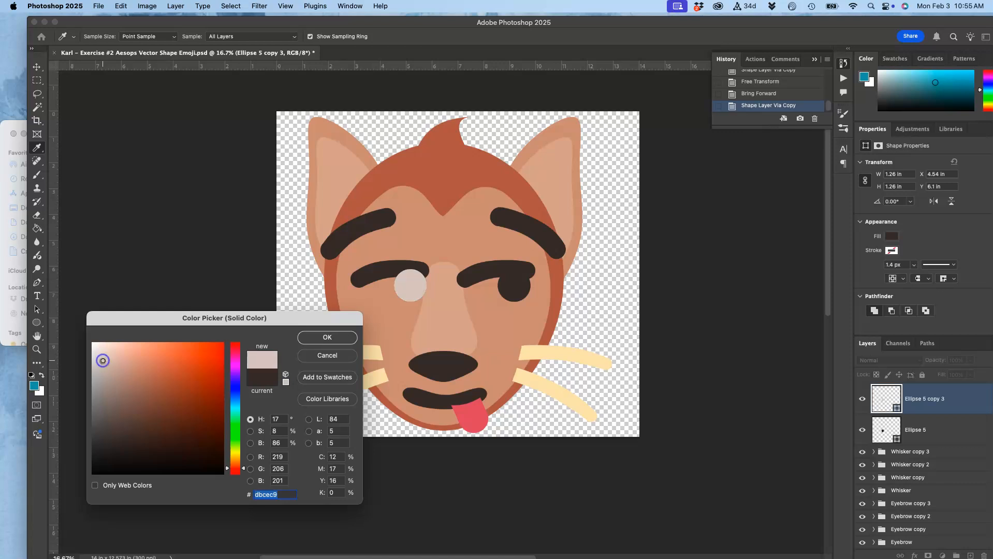
click(325, 337)
Shrink the pale circle around its center to about 0.51 in wide and nudge it toward the upper right of the left pupil.
key(super+t)
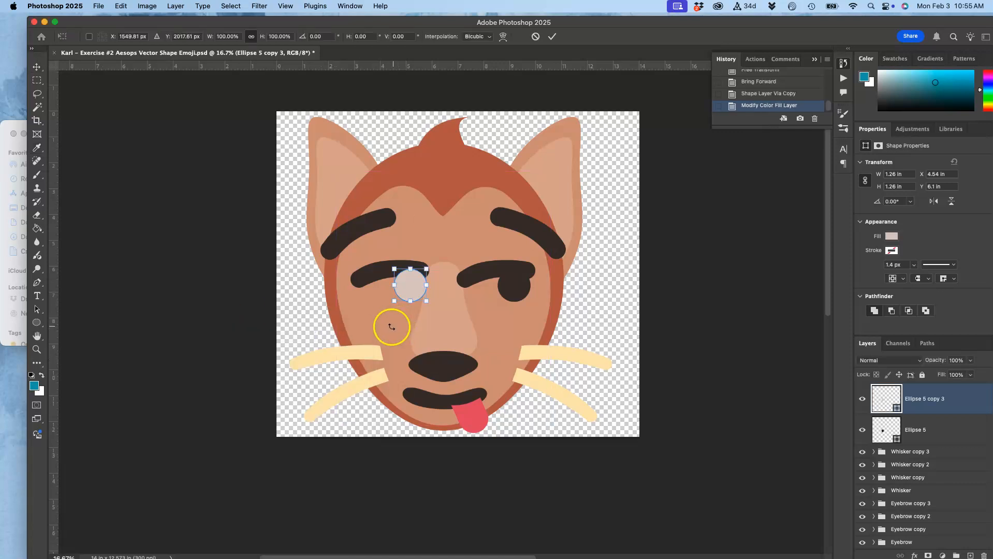
drag(394, 300, 404, 290)
key(Return)
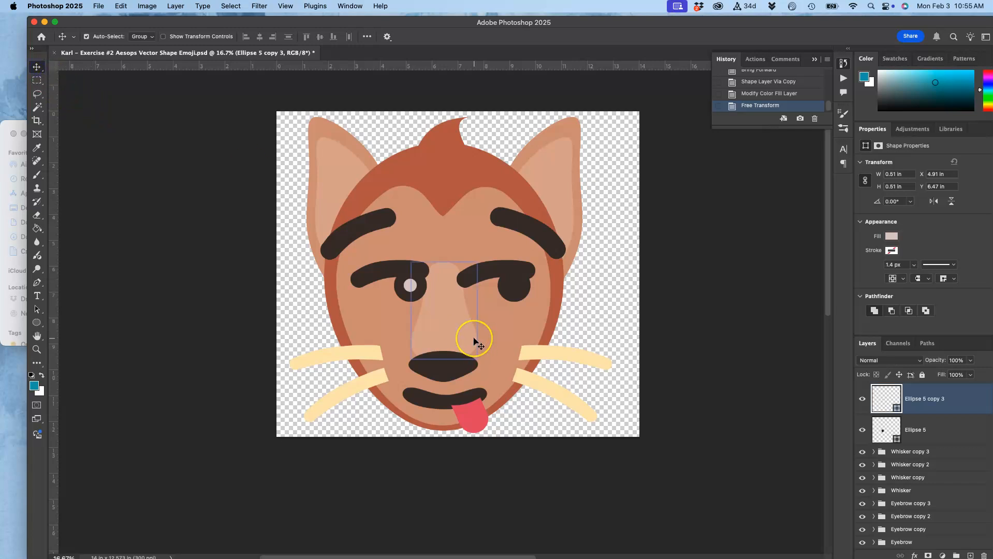
key(shift+Right)
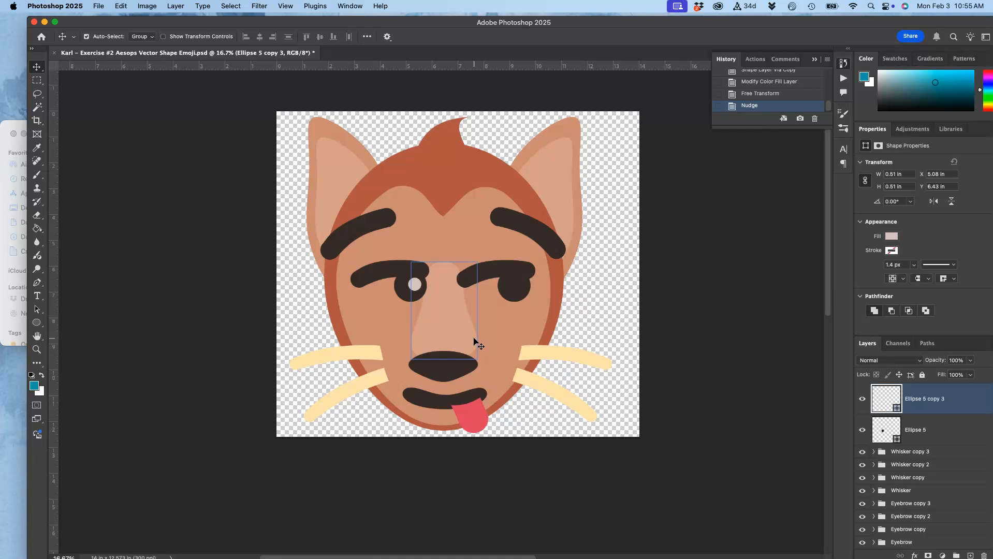
Duplicate the left eye's highlight, place the copy on the right pupil at the same height and bring it forward above the pupil.
click(416, 284)
key(super+j)
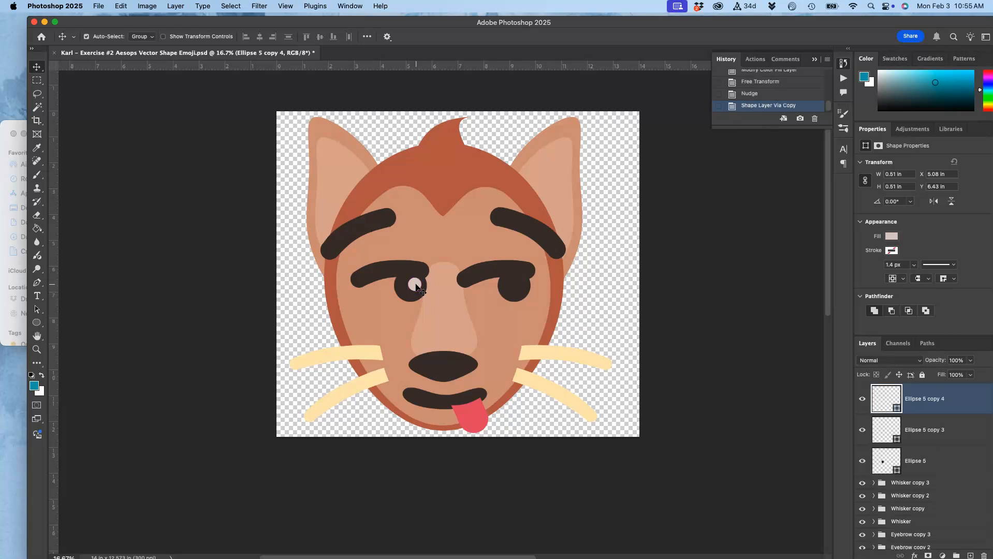
drag(416, 287, 520, 293)
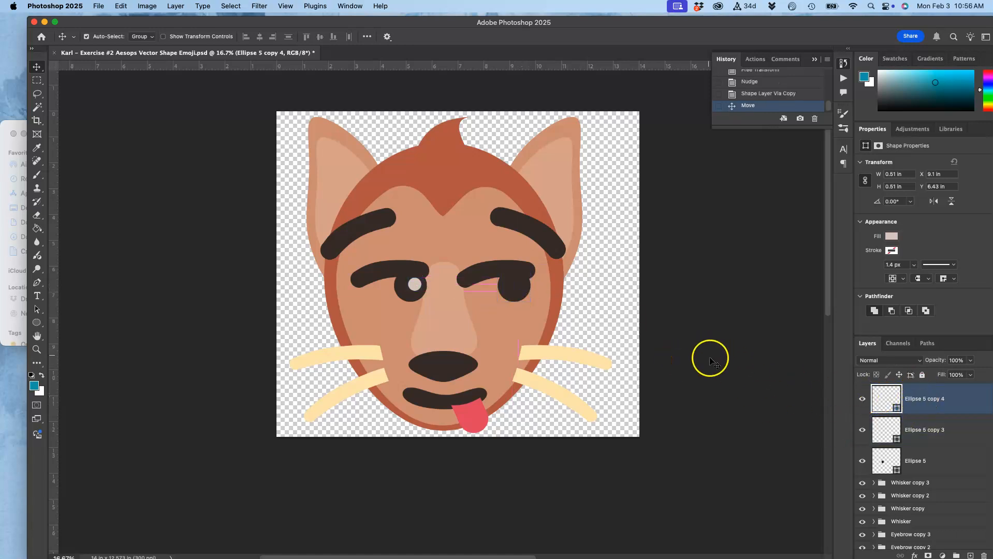
key(super)
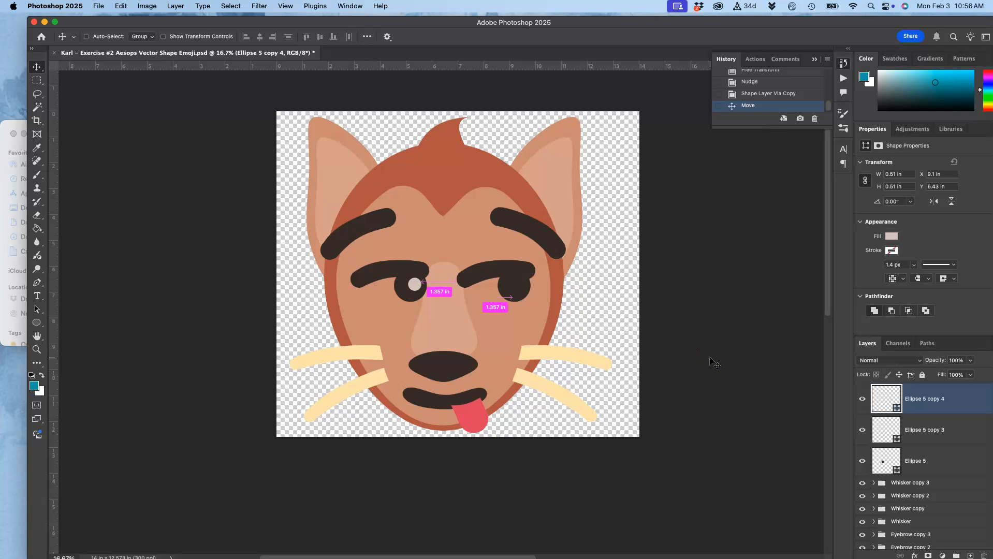
key(super+bracketright)
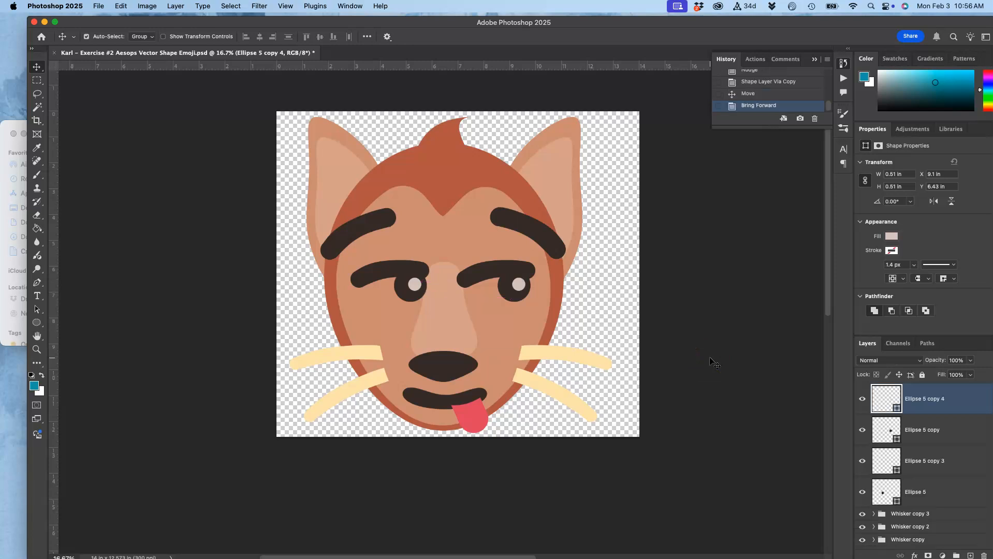
Demonstrate the stacking order by repeatedly sending the right eye's highlight behind its pupil and bringing it forward again.
key(super)
key(super+bracketleft)
key(super+bracketright)
key(super+bracketleft)
key(super+bracketright)
key(super+bracketleft)
key(super+bracketright)
key(super+bracketleft)
key(super+bracketright)
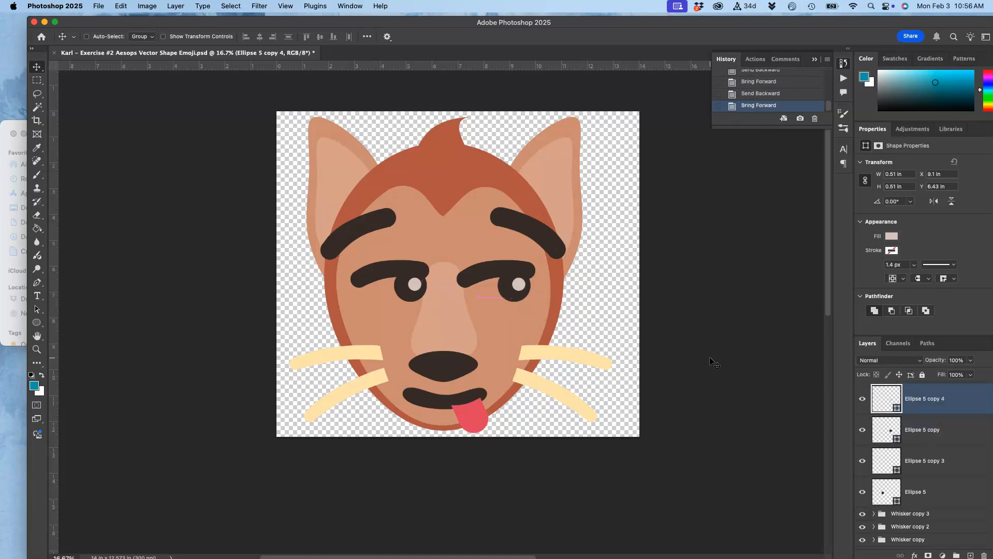
key(super+equal)
key(super+minus)
key(super+equal)
key(super+bracketleft)
key(super+bracketleft)
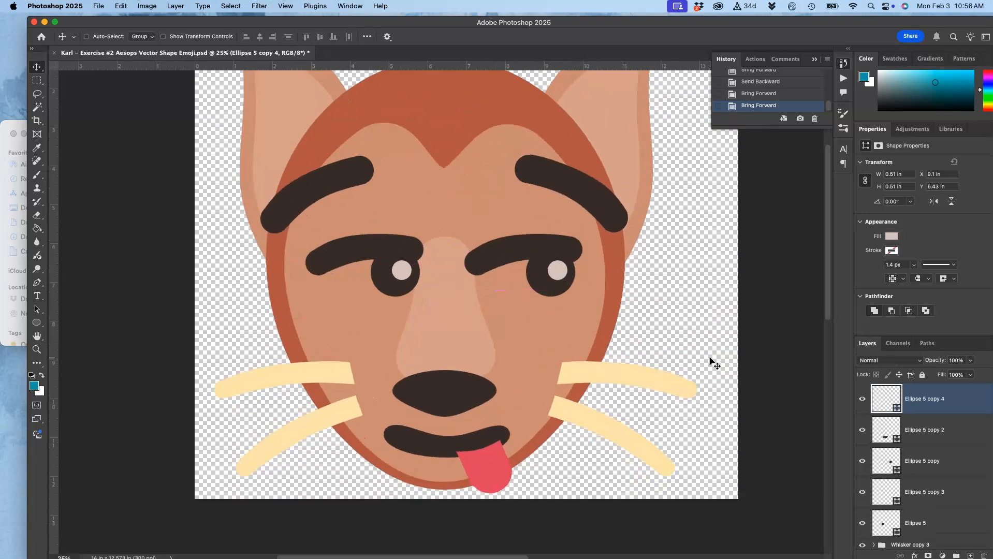
key(super+bracketright)
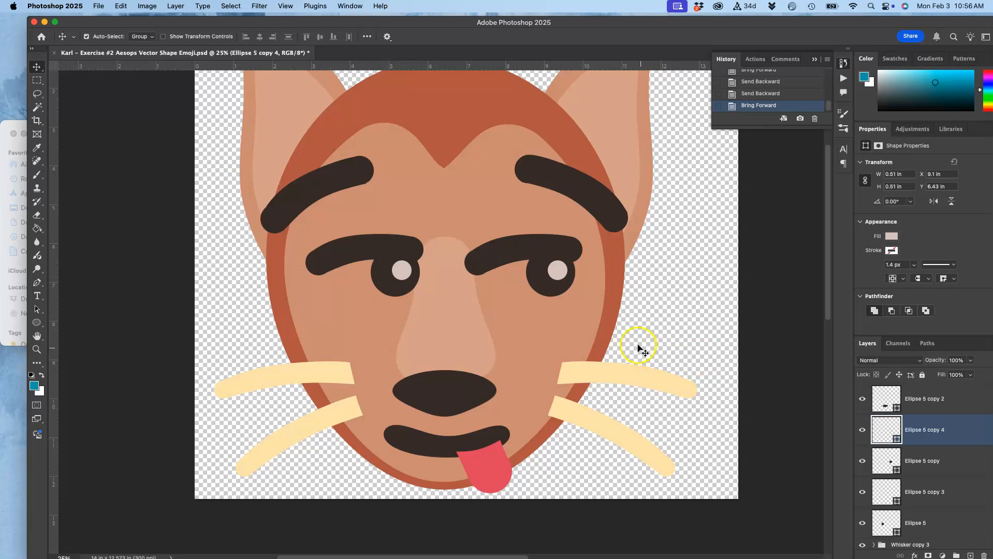
Copy the right eye's highlight onto the nose, bring it forward above the nose shape and stretch its width to about 313%.
scroll(638, 347, up, 3)
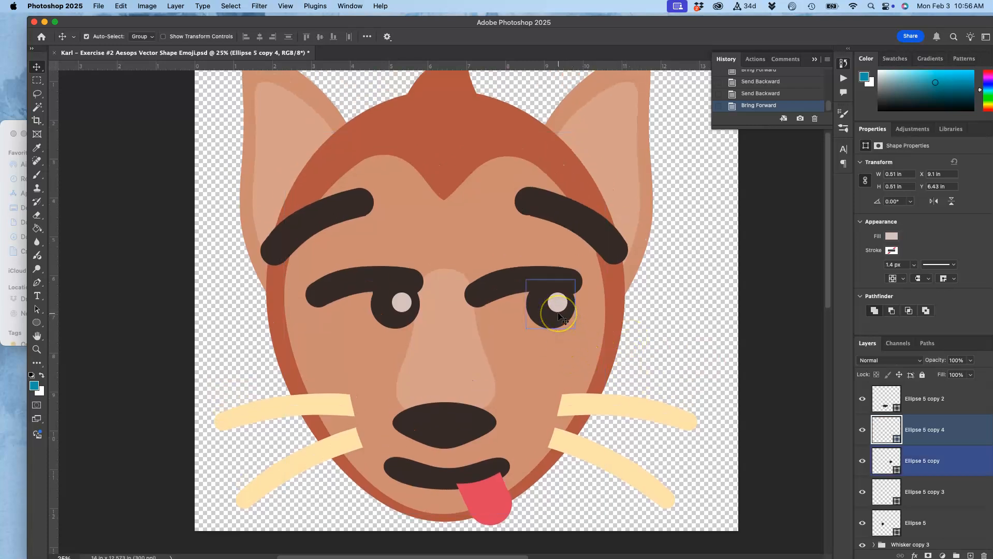
drag(559, 309, 446, 435)
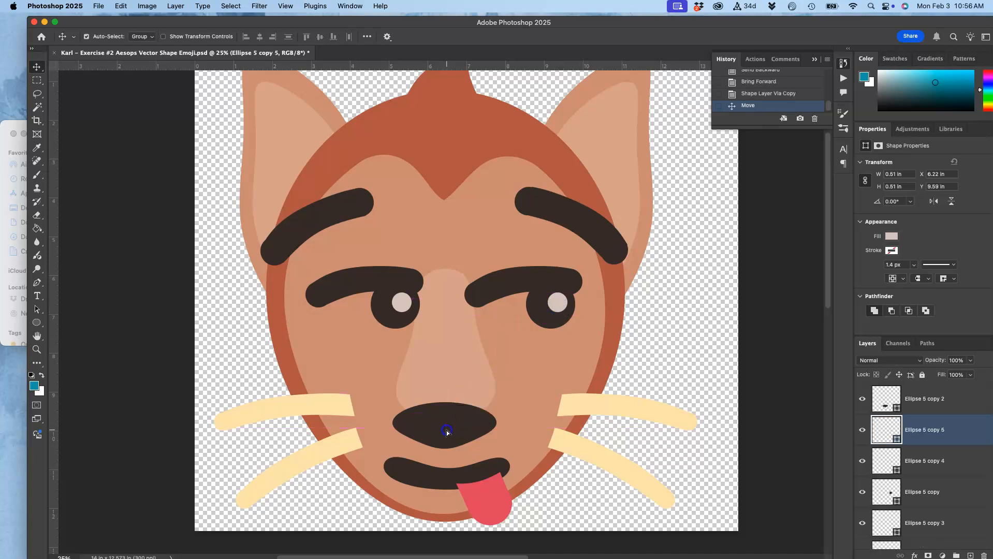
key(super+bracketright)
key(super+bracketright)
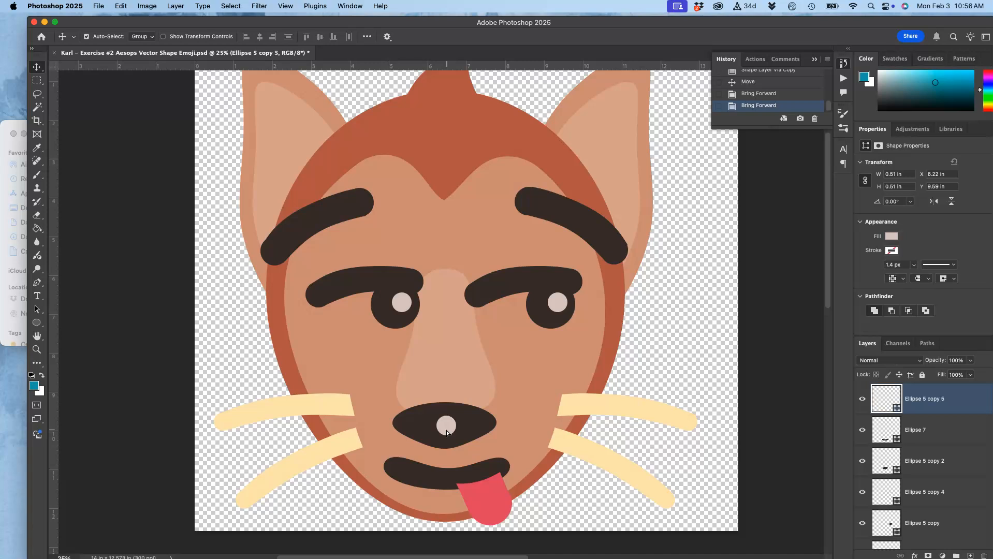
key(super+t)
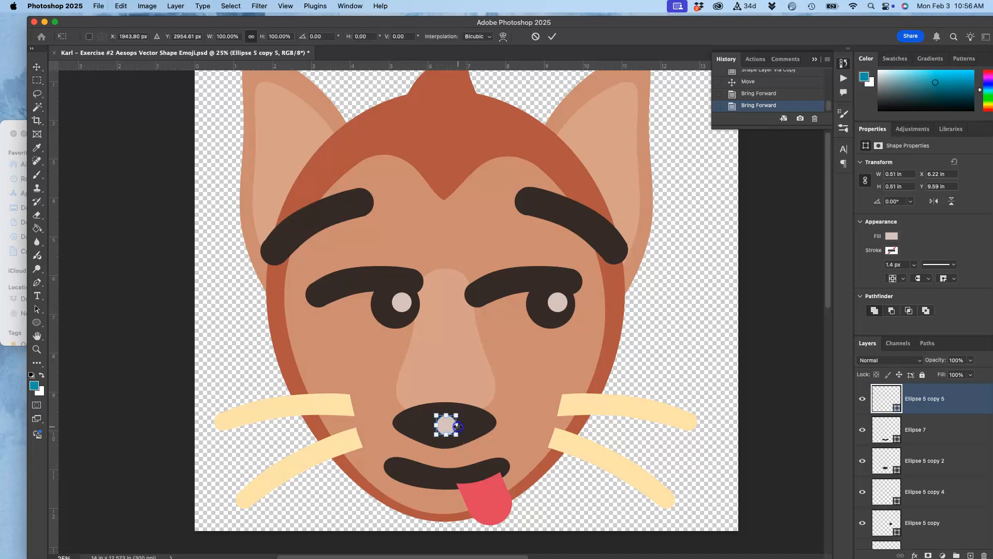
drag(458, 426, 478, 429)
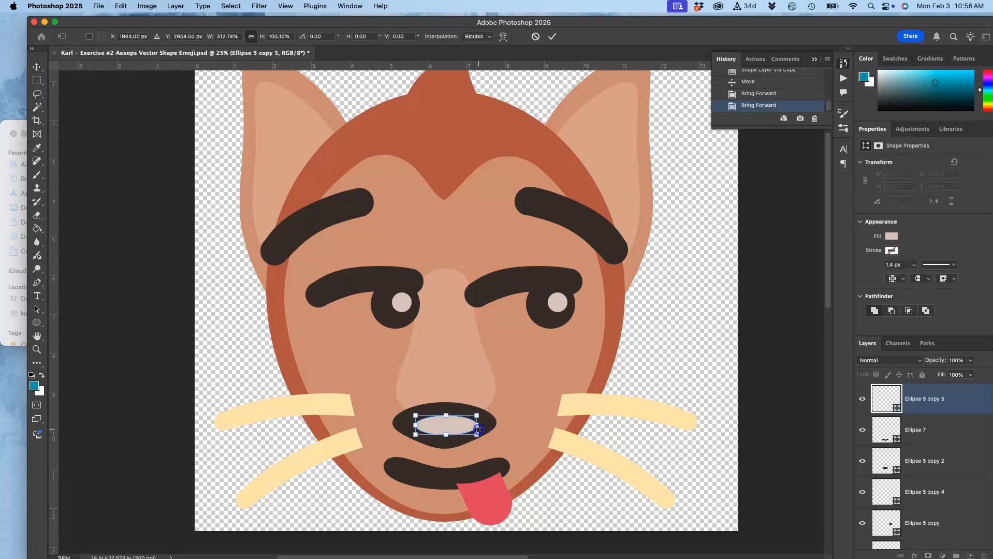
Warp the nose highlight's lower edge upward into an arch and move it slightly up inside the nose.
right_click(446, 427)
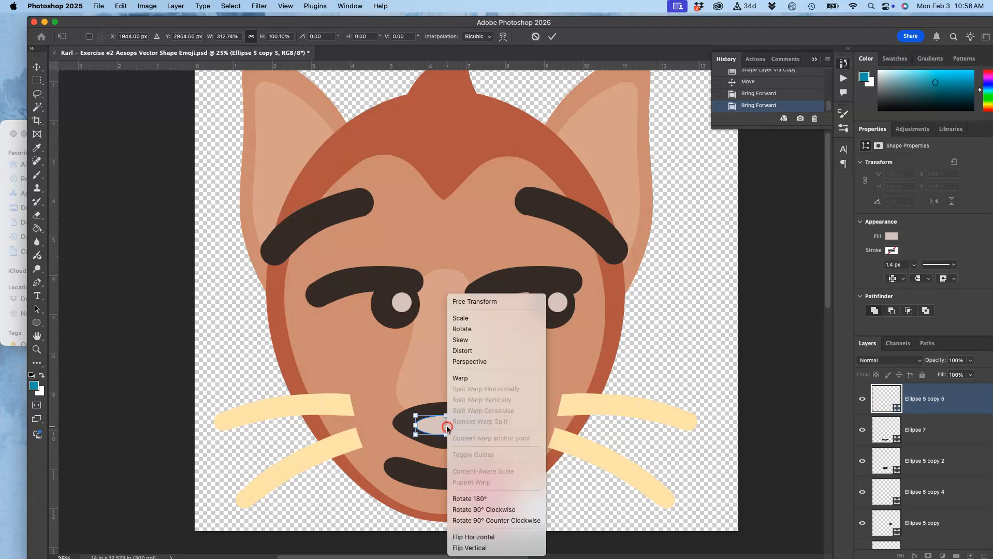
click(465, 382)
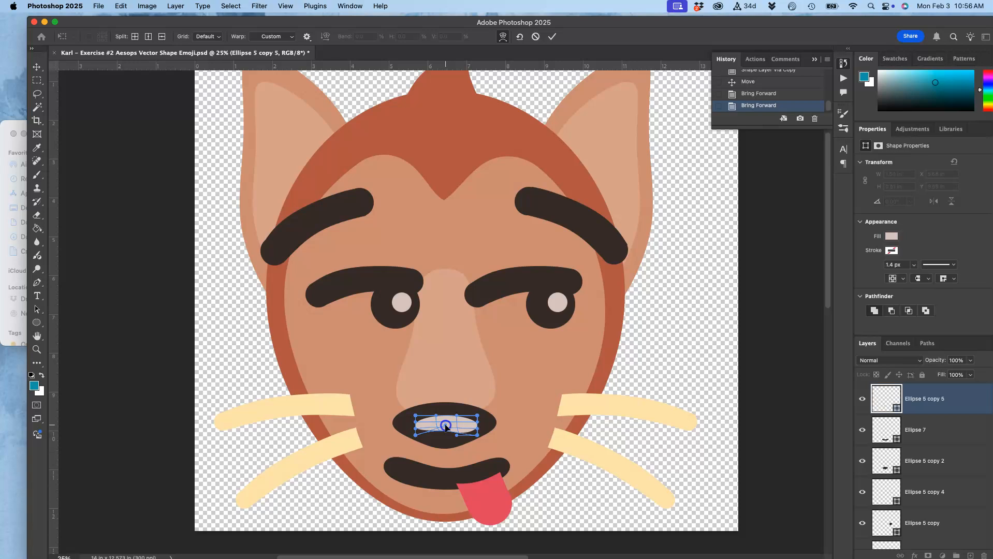
scroll(446, 427, up, 4)
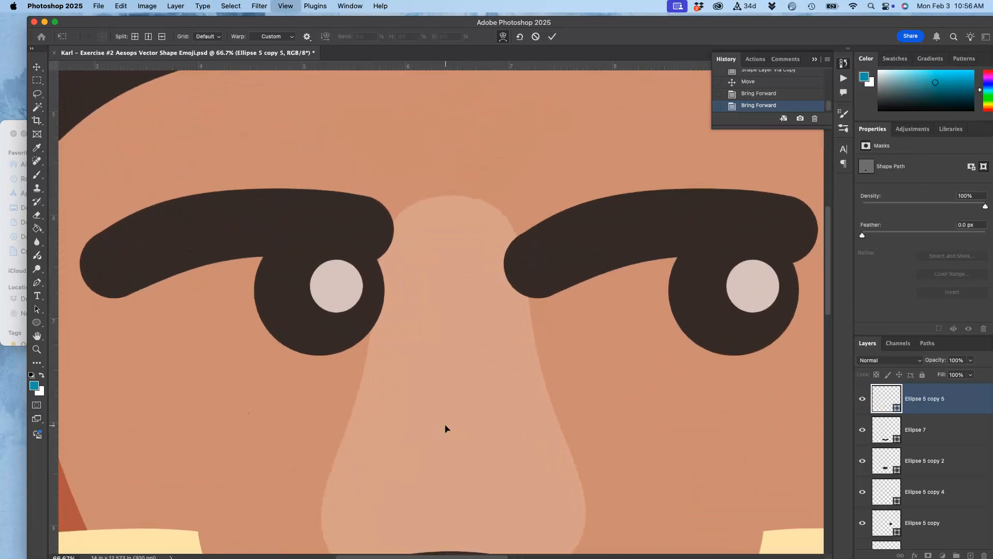
scroll(445, 429, down, 1)
key(super+z)
key(super+z)
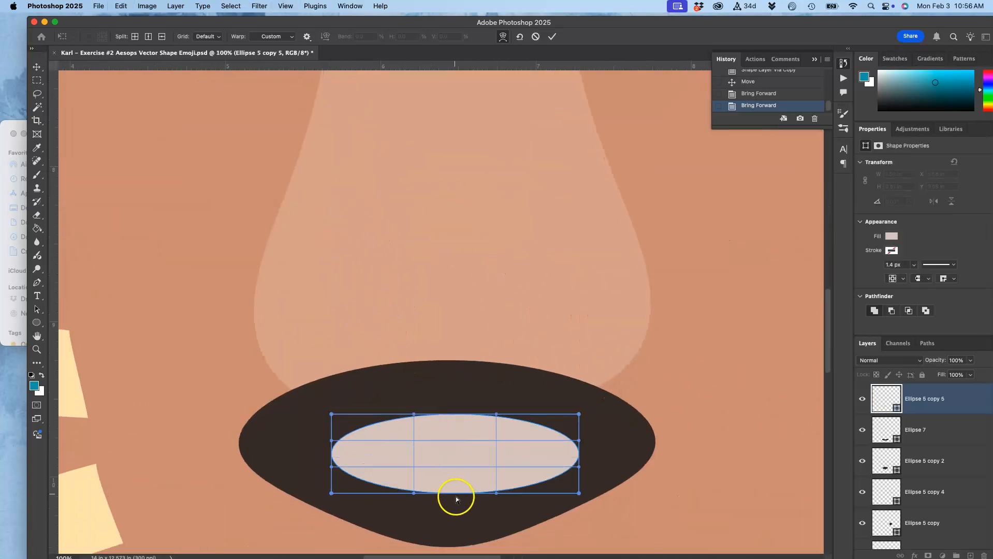
drag(457, 492, 454, 430)
key(Return)
click(457, 451)
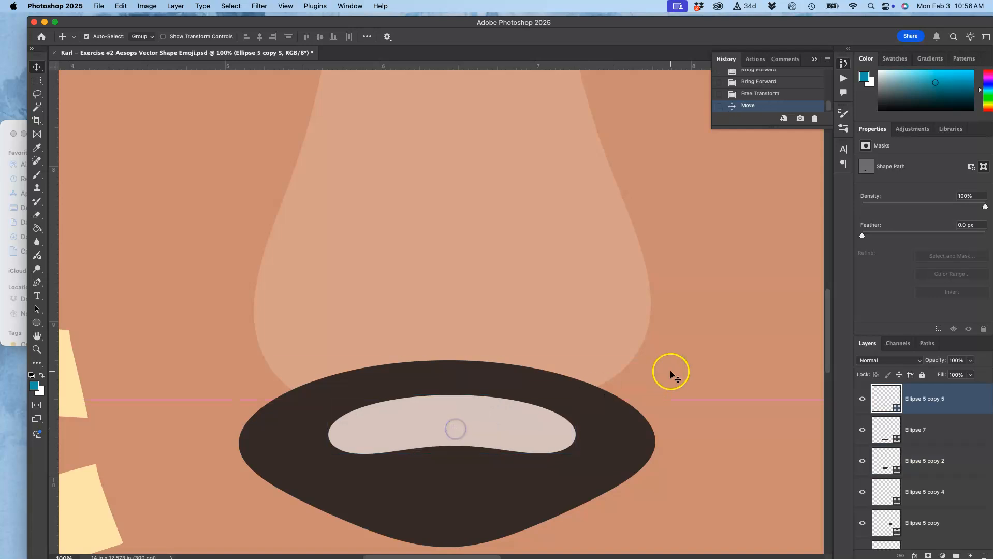
Duplicate the nose highlight, rotate the copy about 48°, scale it to about 63% and place it on the tongue.
key(super+minus)
key(super+minus)
key(super+minus)
key(super+minus)
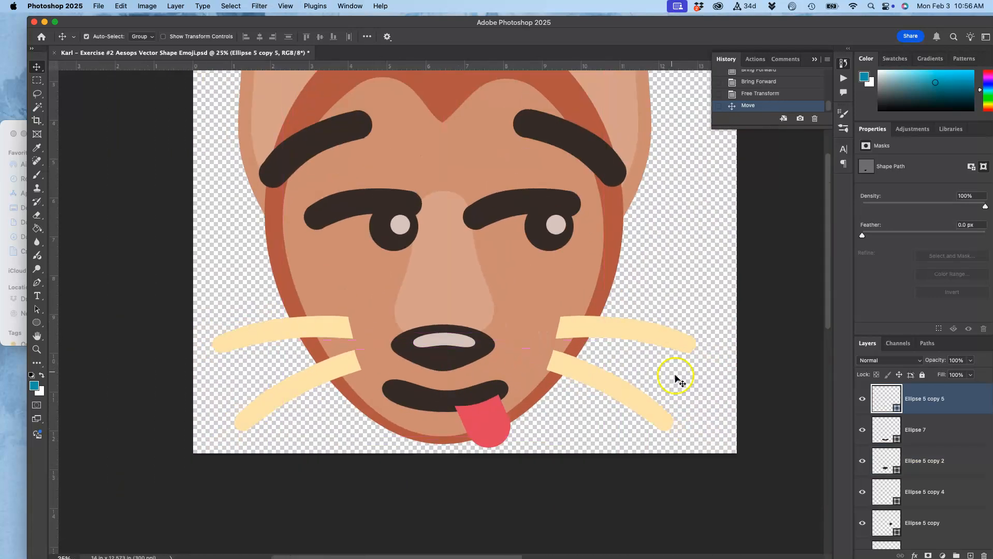
scroll(725, 416, up, 2)
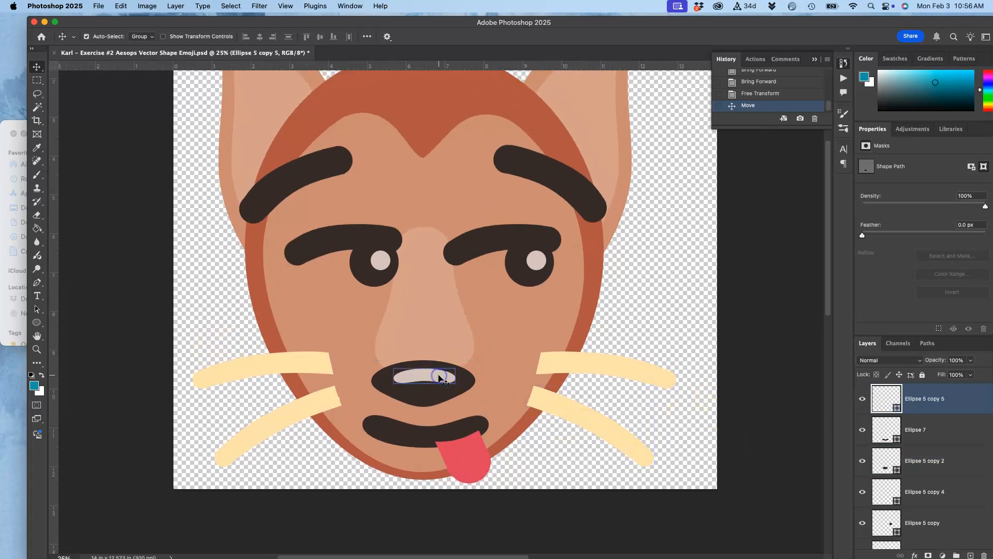
key(super+j)
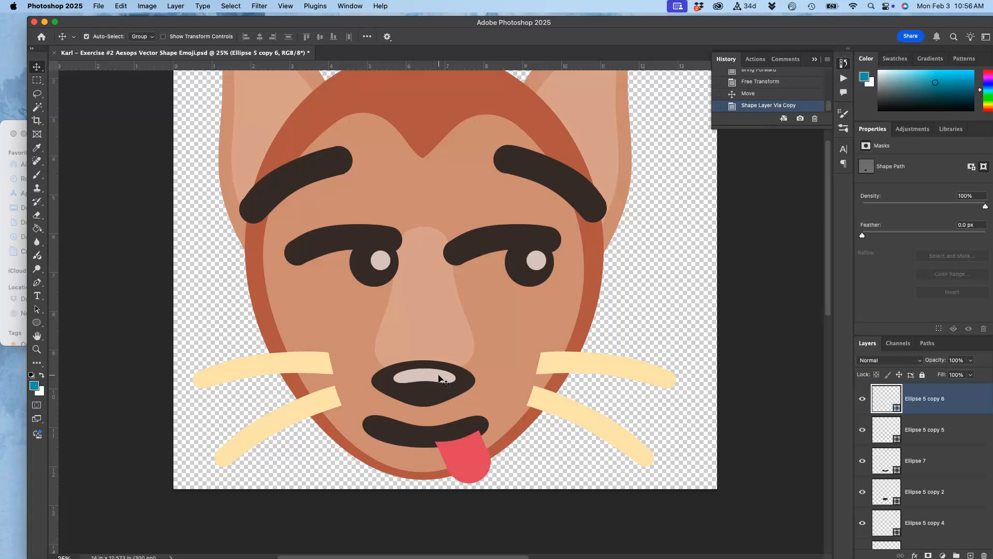
key(super+t)
drag(463, 380, 449, 410)
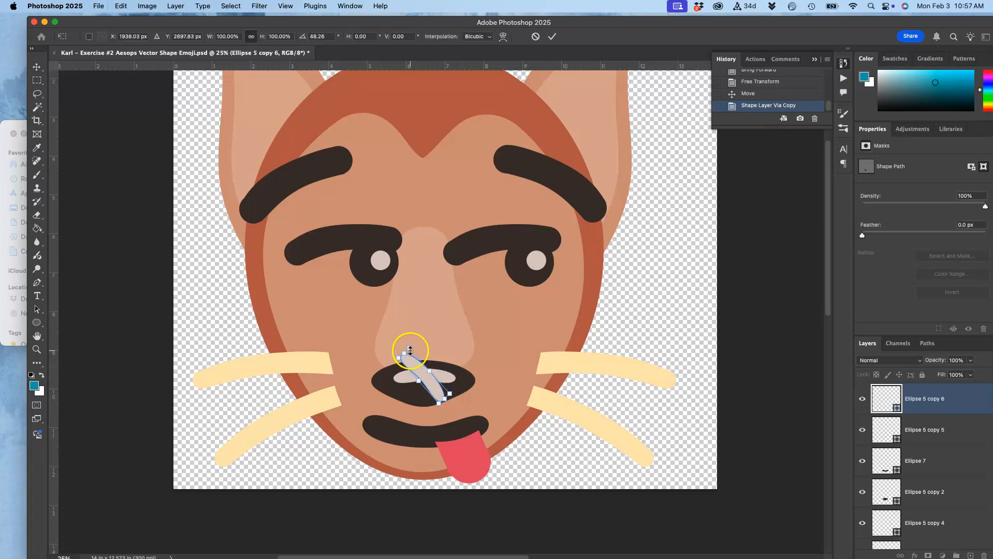
drag(410, 351, 460, 449)
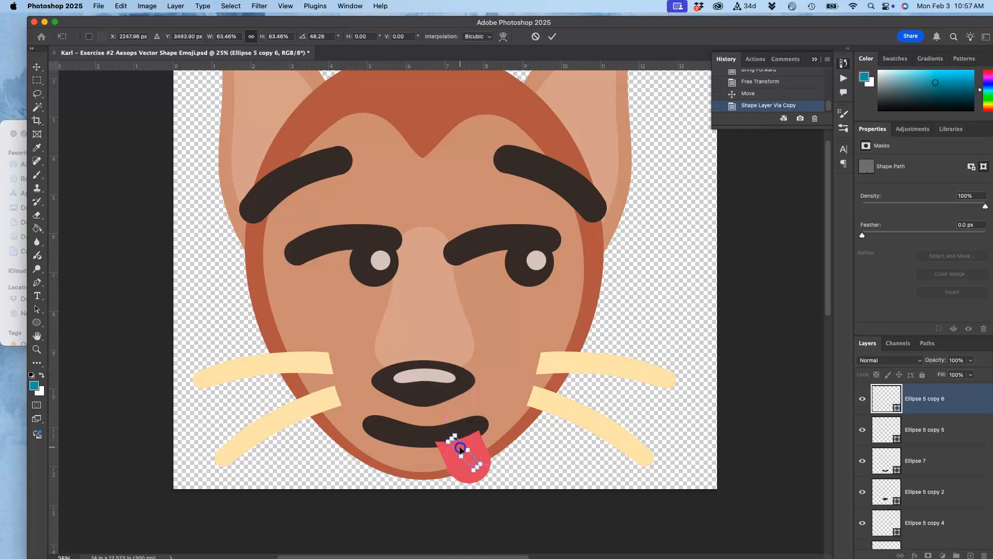
key(Return)
Bring the tongue highlight forward until it sits above the Tounge group.
key(super+bracketright)
key(super+bracketright)
key(super+bracketright)
key(super+bracketright)
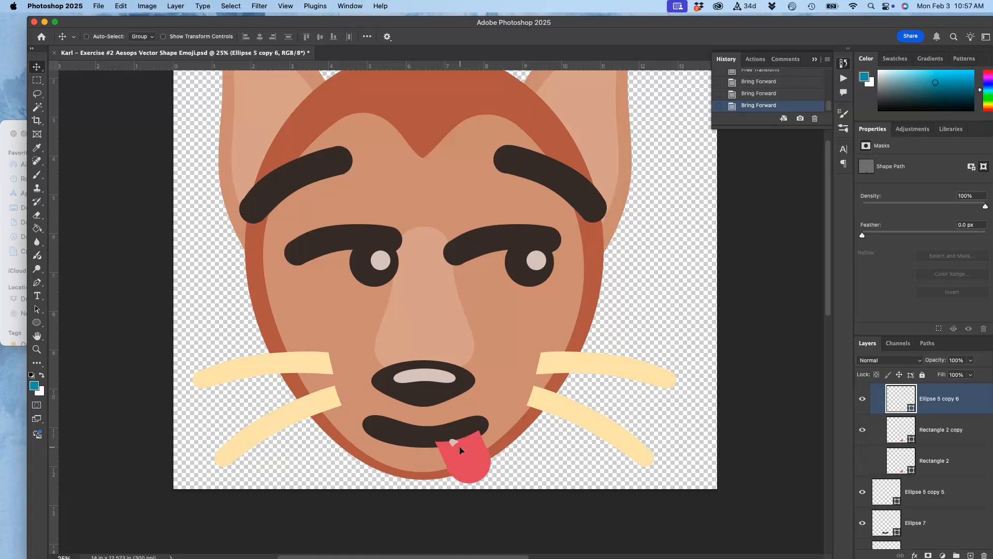
Move the highlight slightly right on the tongue and rotate it more upright to follow the tongue's tilt.
scroll(520, 451, up, 3)
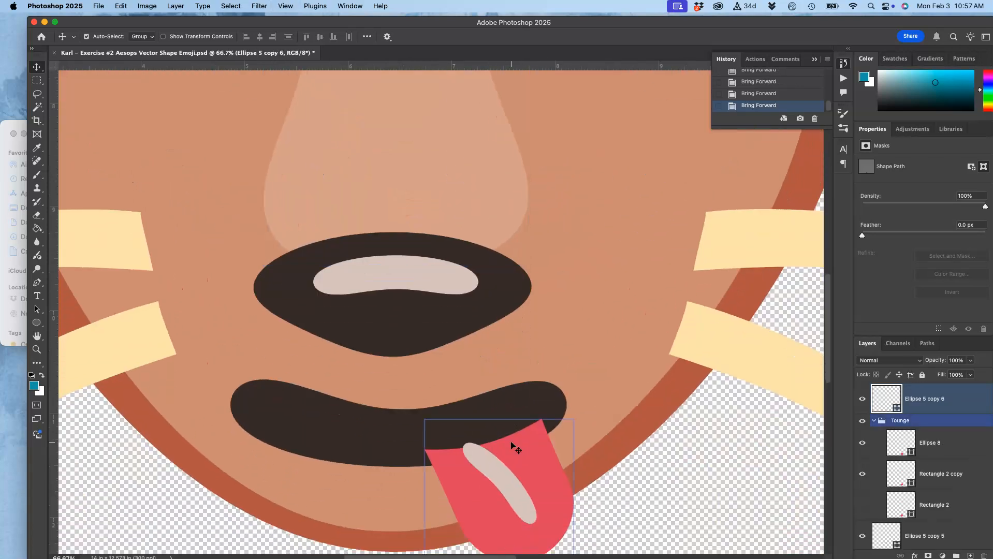
drag(493, 467, 505, 472)
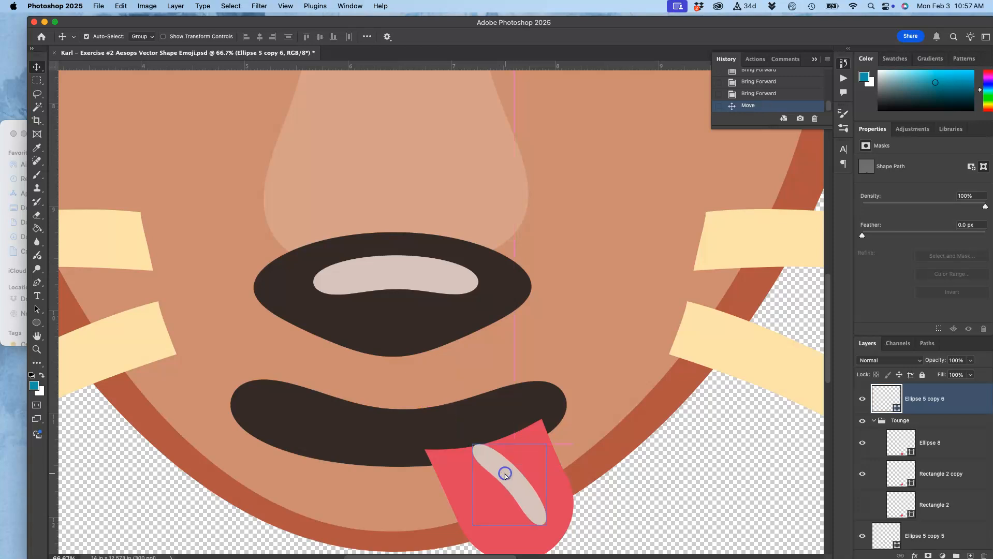
key(super+t)
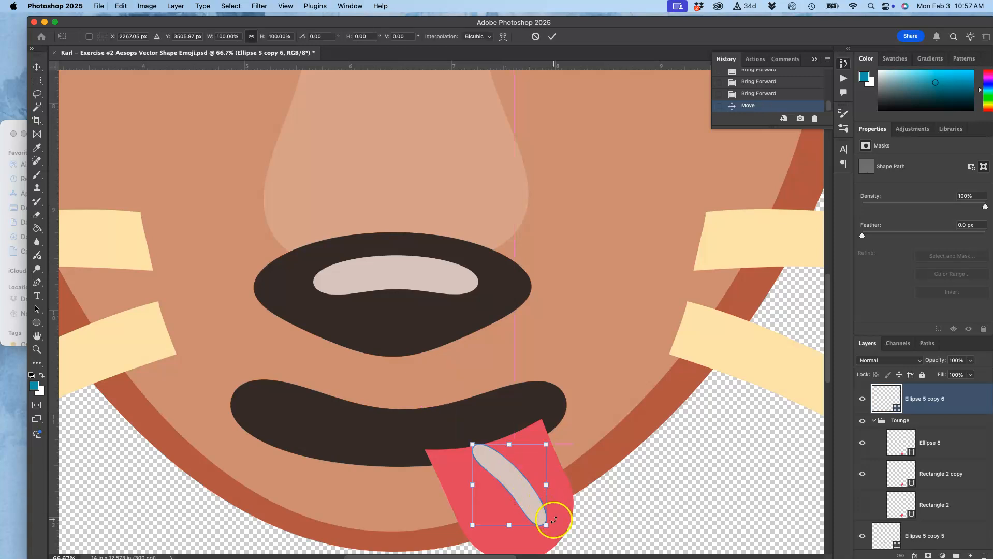
drag(555, 522, 523, 520)
key(Return)
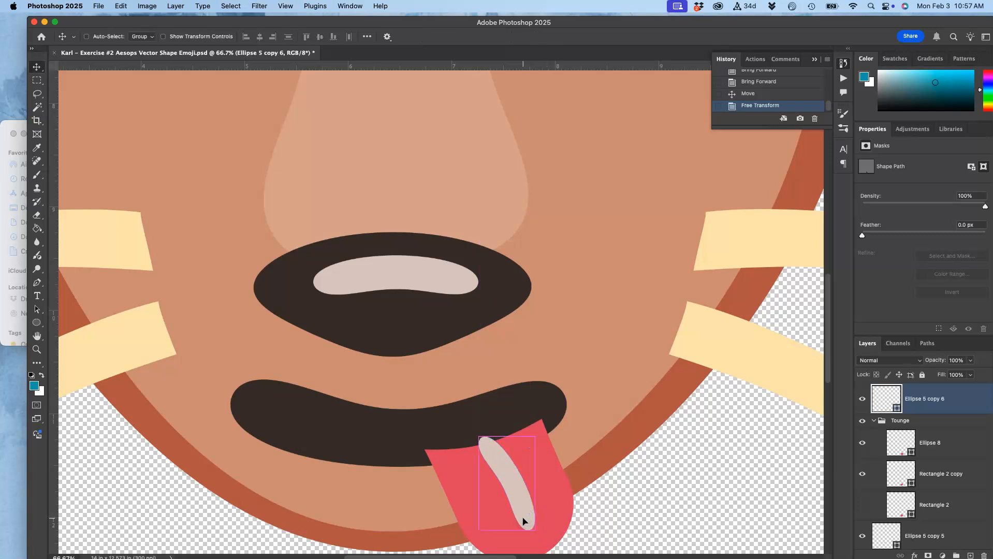
Draw an ellipse about 137 by 51 px over the upper end of the tongue highlight where it overlaps the mouth.
key(super+equal)
key(super+equal)
key(super+equal)
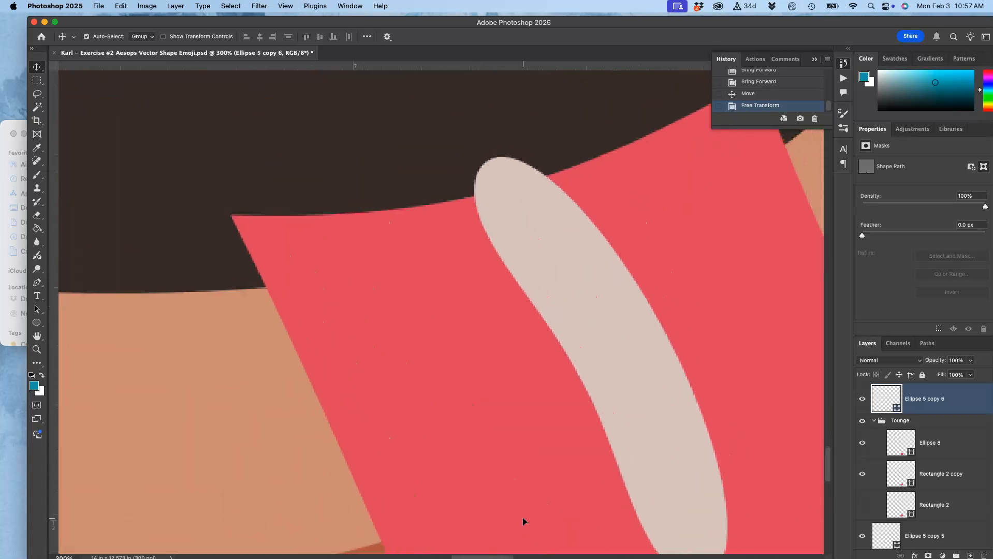
scroll(523, 518, right, 3)
scroll(522, 518, up, 1)
scroll(475, 227, right, 2)
scroll(475, 228, up, 2)
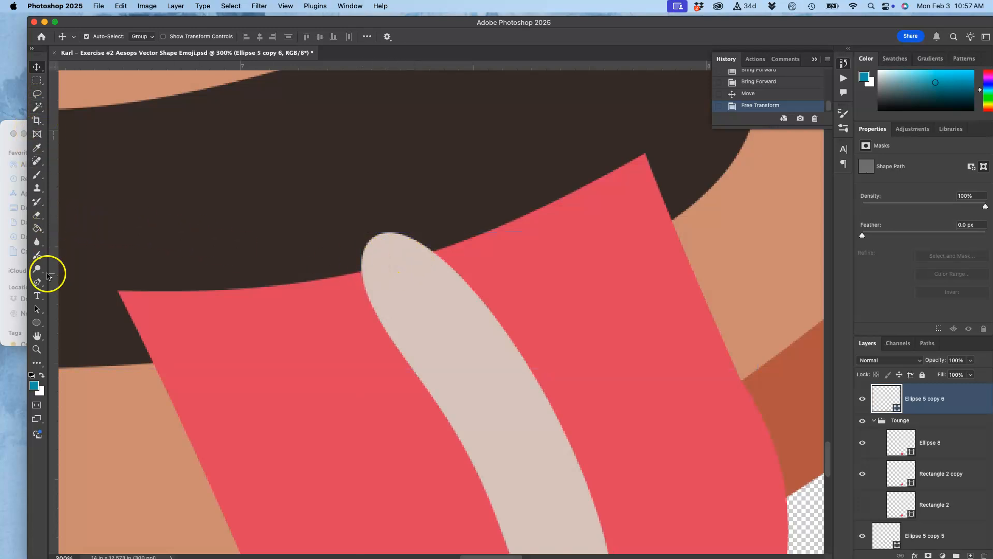
click(37, 323)
drag(249, 199, 460, 278)
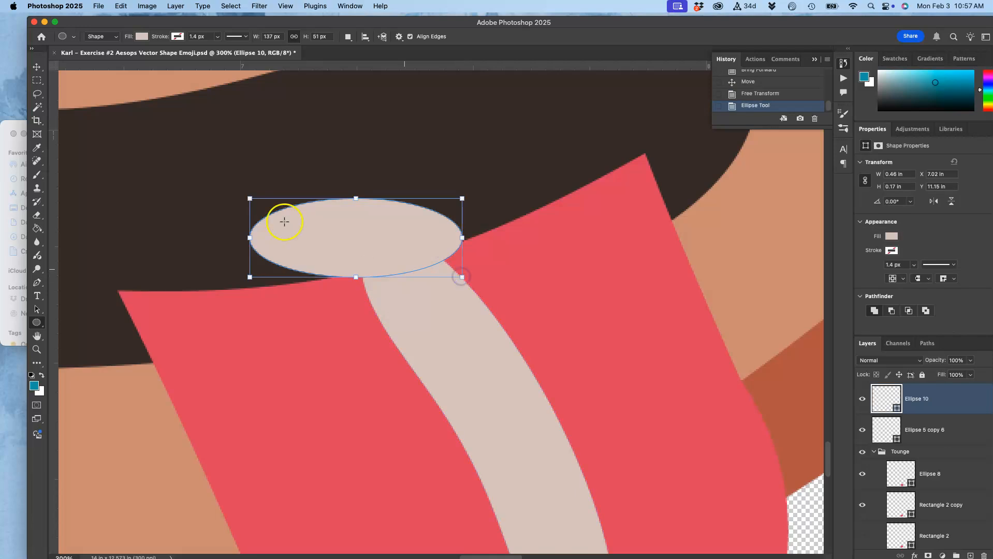
Recolor the new ellipse with the mouth's dark brown #423834.
double_click(884, 397)
click(522, 150)
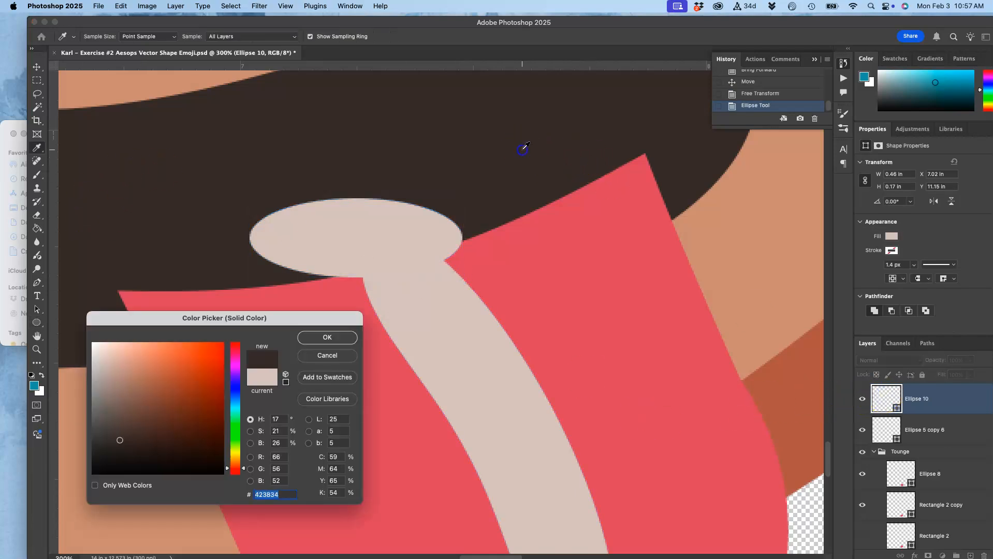
click(342, 336)
Rotate the dark ellipse to about -14.3° and enlarge it to about 305% width and 218% height along the tongue's upper edge.
key(super+t)
drag(481, 193, 476, 166)
mouse_move(421, 228)
mouse_down()
mouse_move(398, 244)
mouse_move(411, 242)
mouse_up()
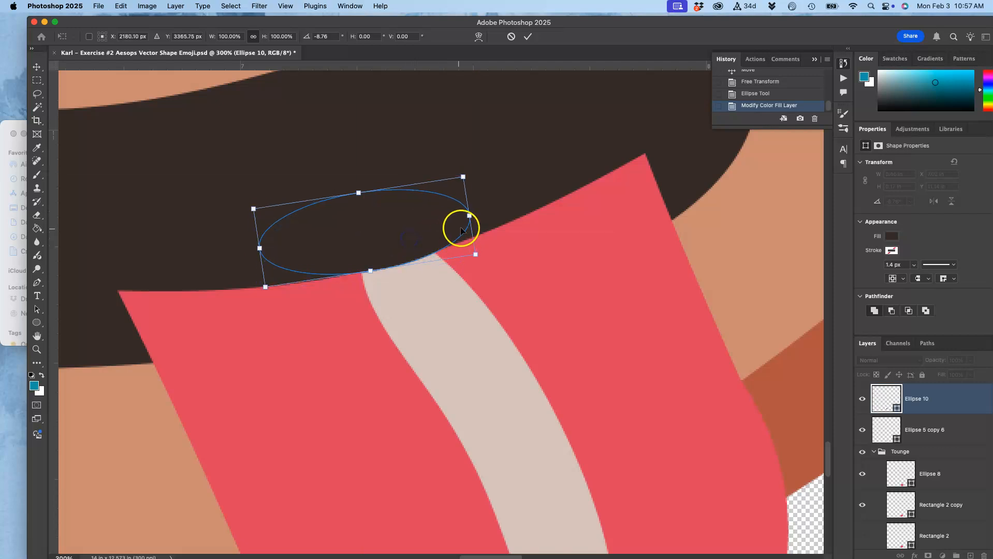
drag(471, 216, 554, 194)
drag(563, 160, 549, 149)
drag(489, 197, 323, 236)
drag(375, 186, 731, 80)
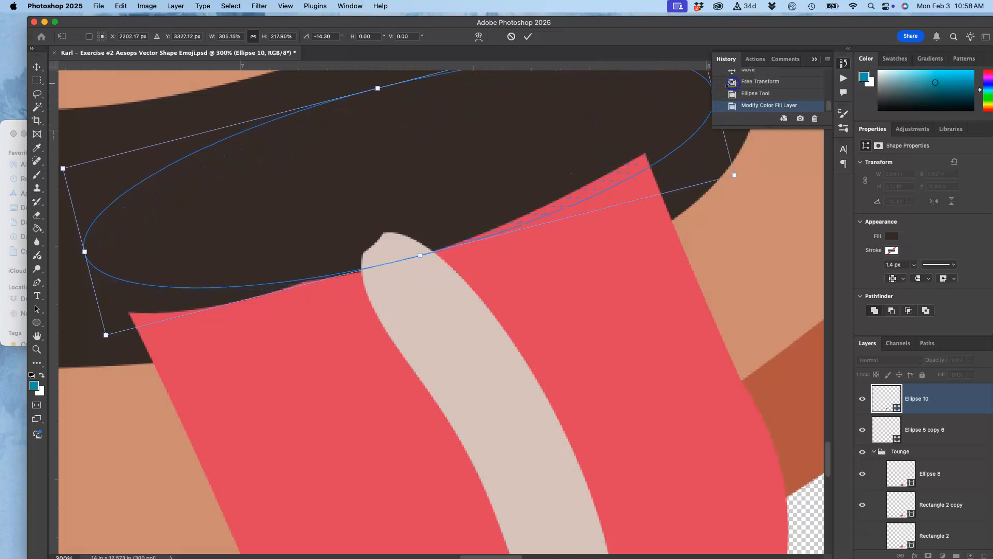
Position the enlarged dark ellipse so its lower curve masks the highlight's upper end and trims the tongue, and apply the transform.
click(446, 195)
drag(446, 194, 417, 214)
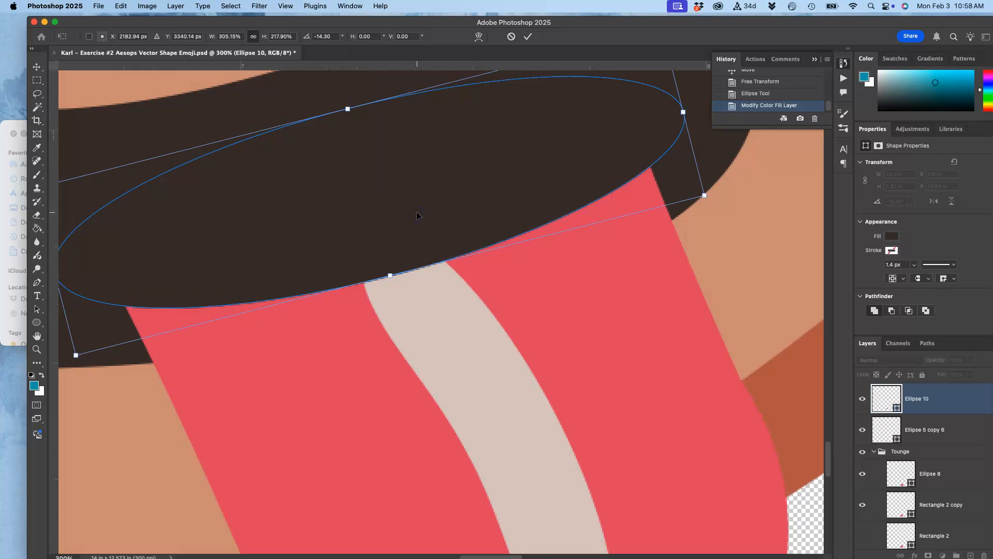
scroll(417, 214, left, 5)
scroll(417, 215, up, 1)
drag(399, 232, 399, 242)
key(Return)
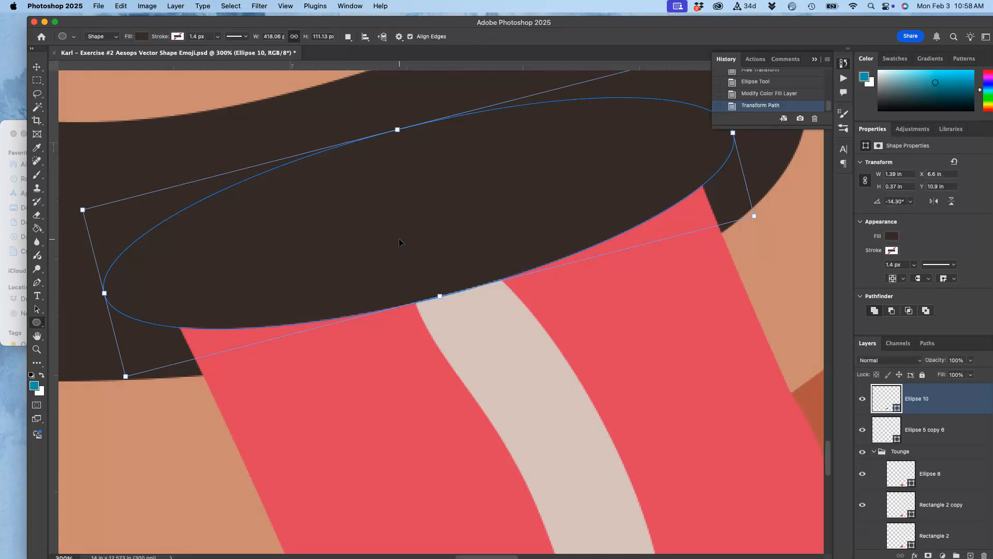
key(super+minus)
key(super+minus)
key(super+minus)
key(super+minus)
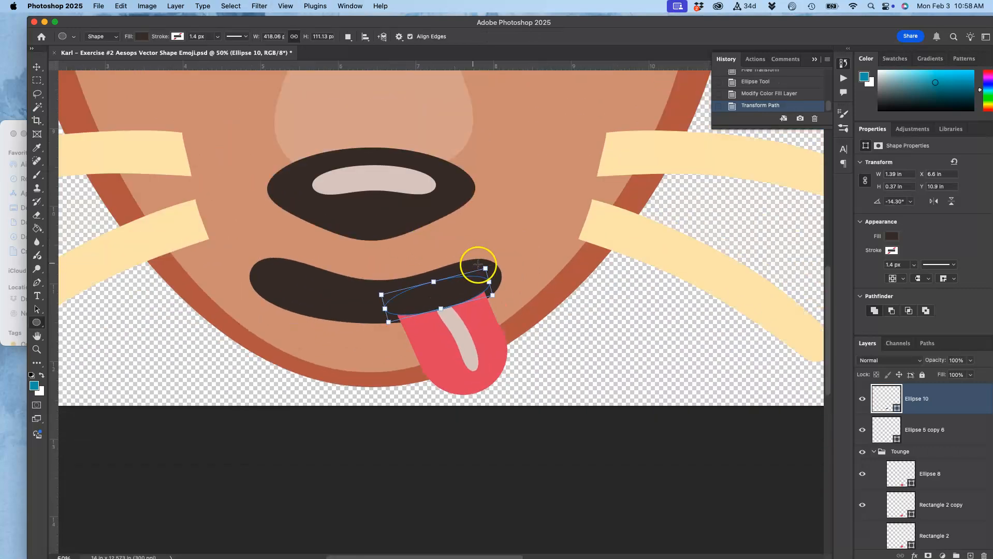
click(535, 286)
click(528, 310)
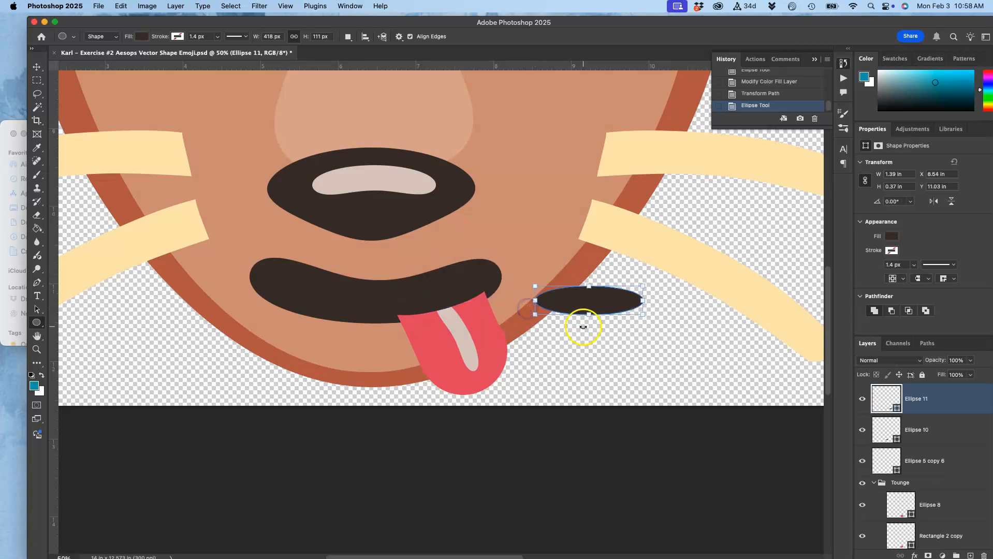
key(BackSpace)
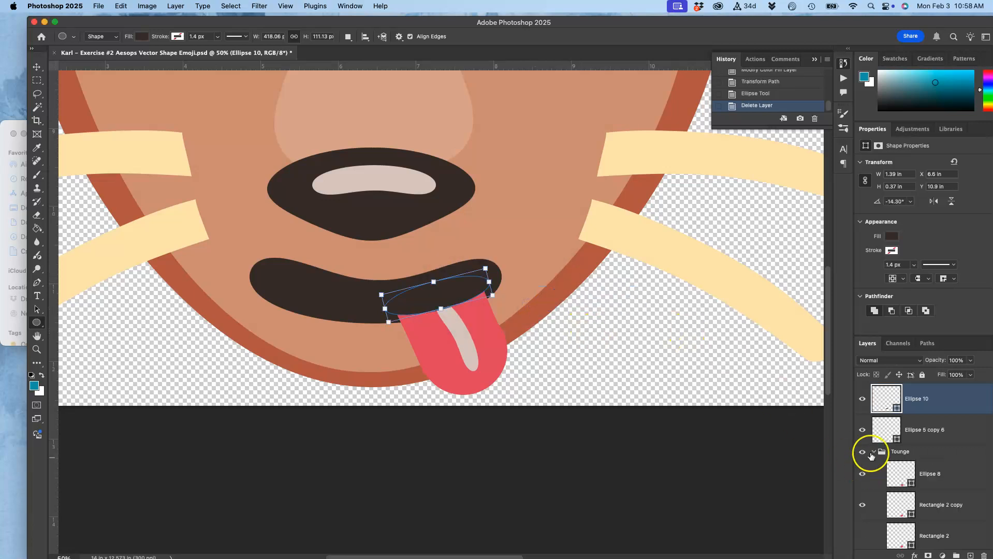
Duplicate the tongue highlight and move the copy onto the bridge of the nose.
scroll(906, 445, up, 1)
click(916, 399)
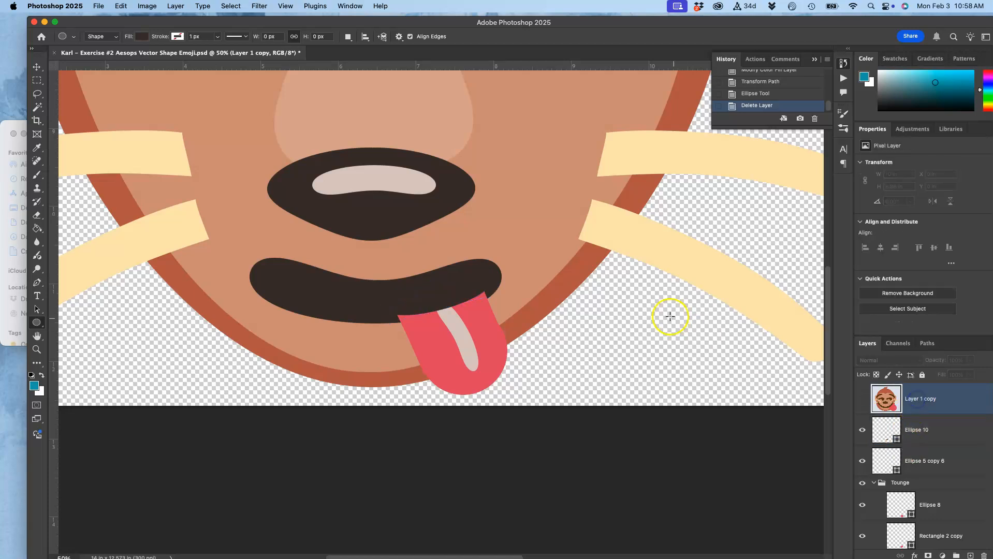
key(super+minus)
key(super+minus)
key(super+minus)
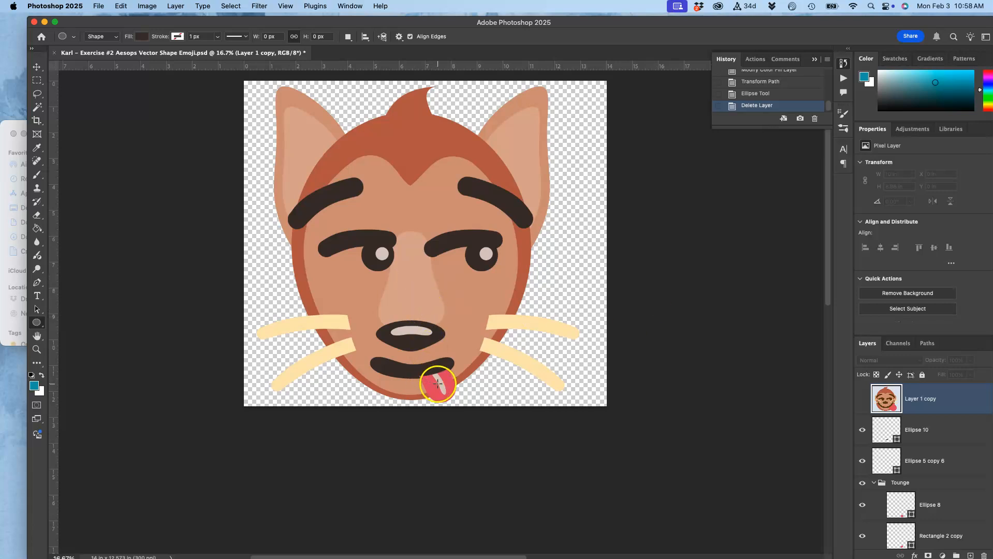
click(36, 67)
click(439, 383)
click(439, 382)
key(super+j)
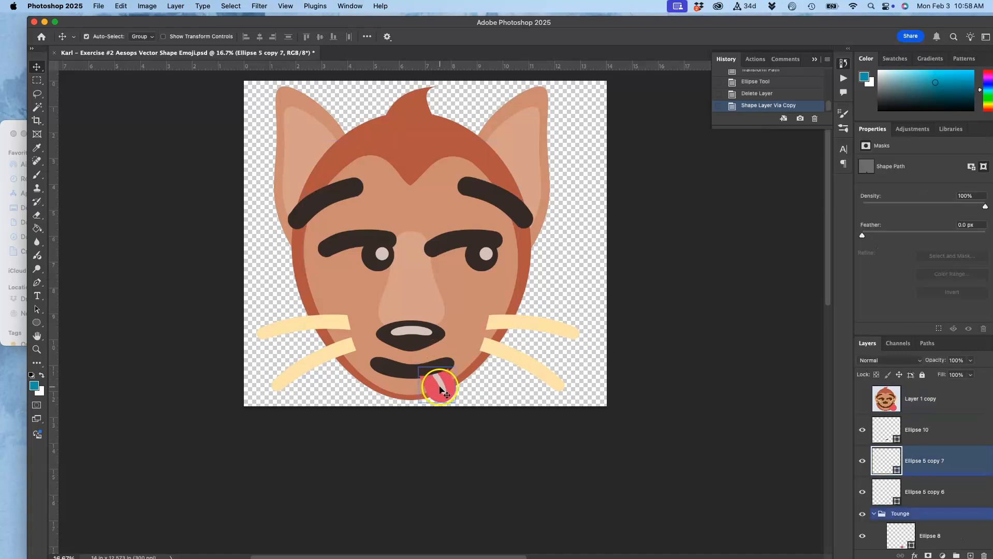
drag(441, 385, 420, 277)
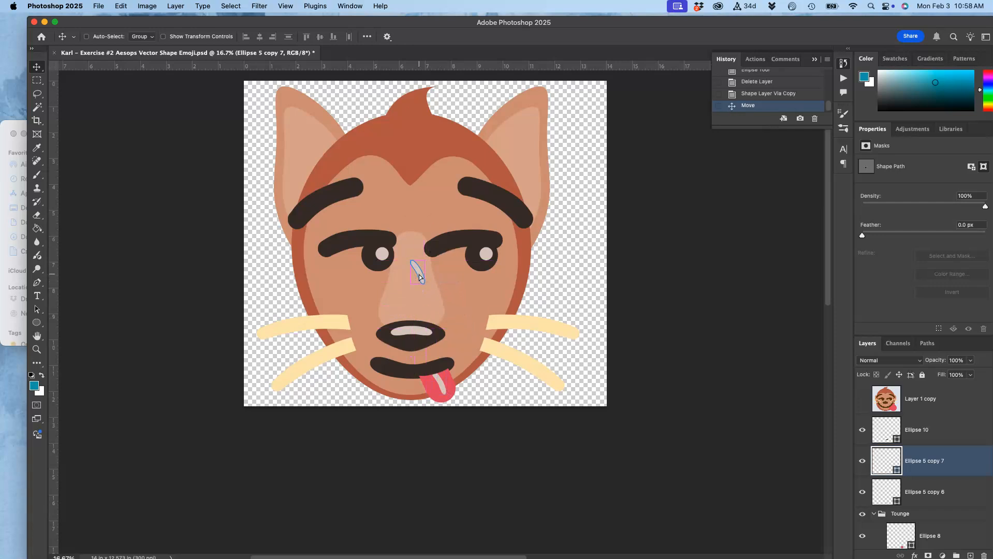
Enlarge the copied highlight so it runs down the nose bridge to just above the nose tip, and apply the transform.
key(super+t)
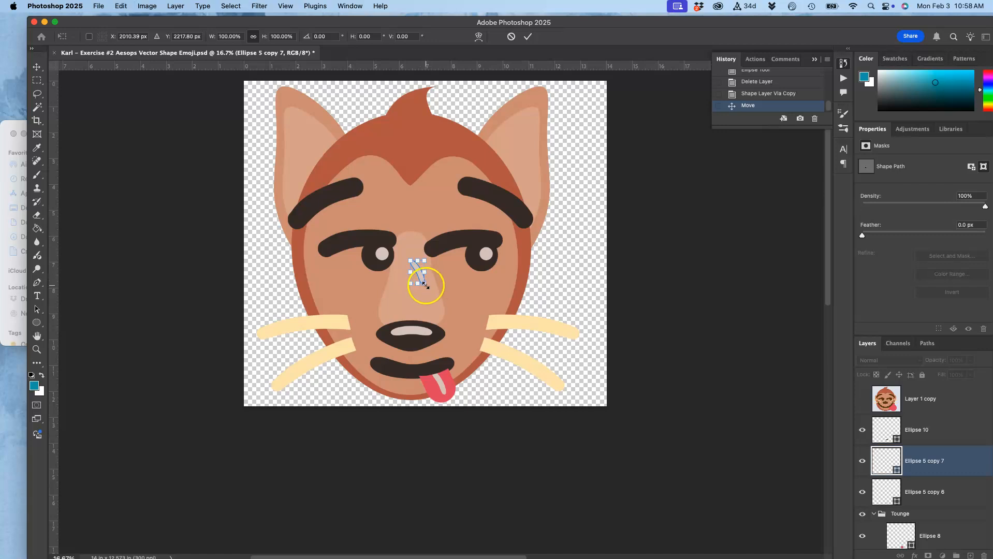
drag(426, 285, 451, 347)
drag(439, 311, 429, 298)
key(Return)
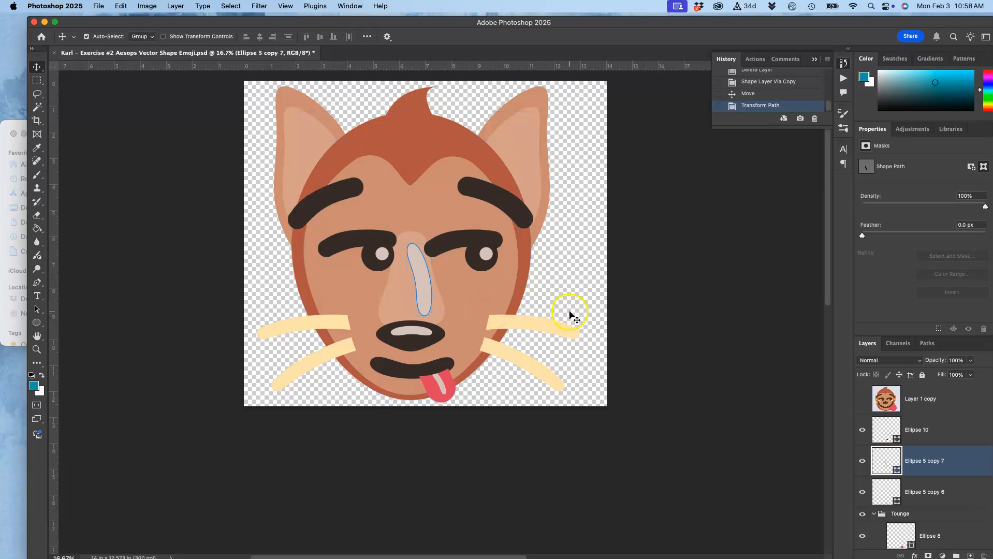
Recolor the nose bridge highlight to the slightly darker pinkish beige #d7c4bc.
double_click(875, 462)
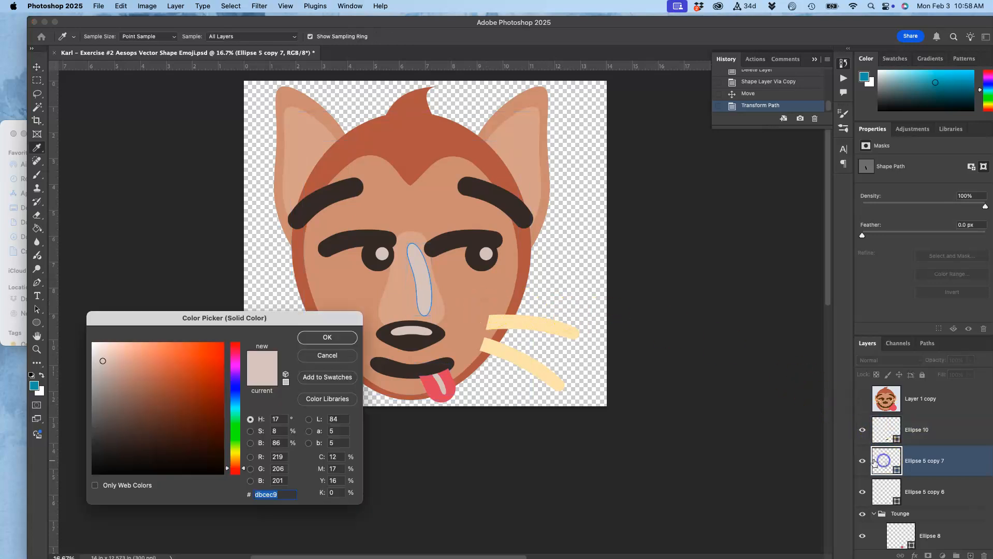
click(107, 362)
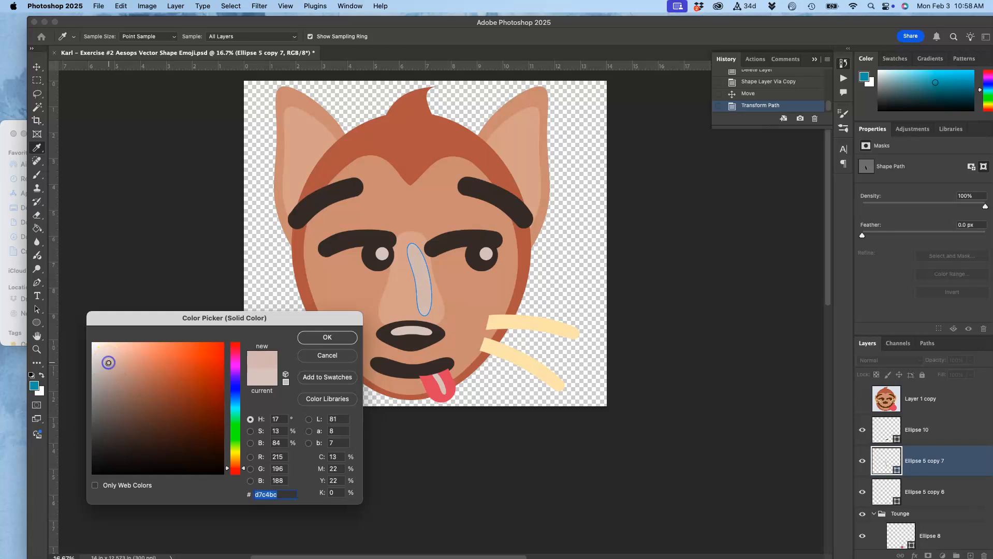
click(318, 338)
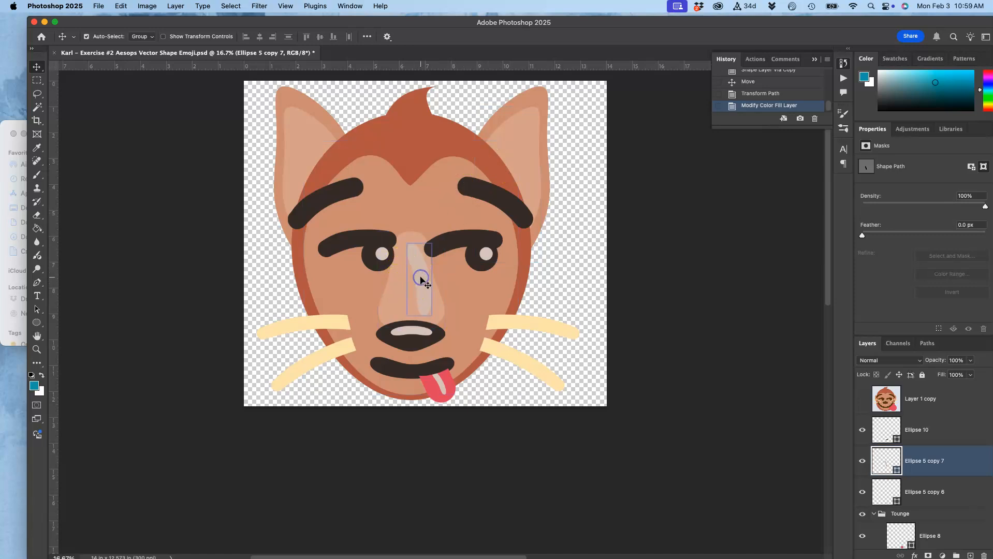
Duplicate the nose bridge highlight and place the copy inside the right-hand ear, its lower end reaching the eyebrow.
drag(420, 280, 528, 156)
drag(527, 160, 527, 160)
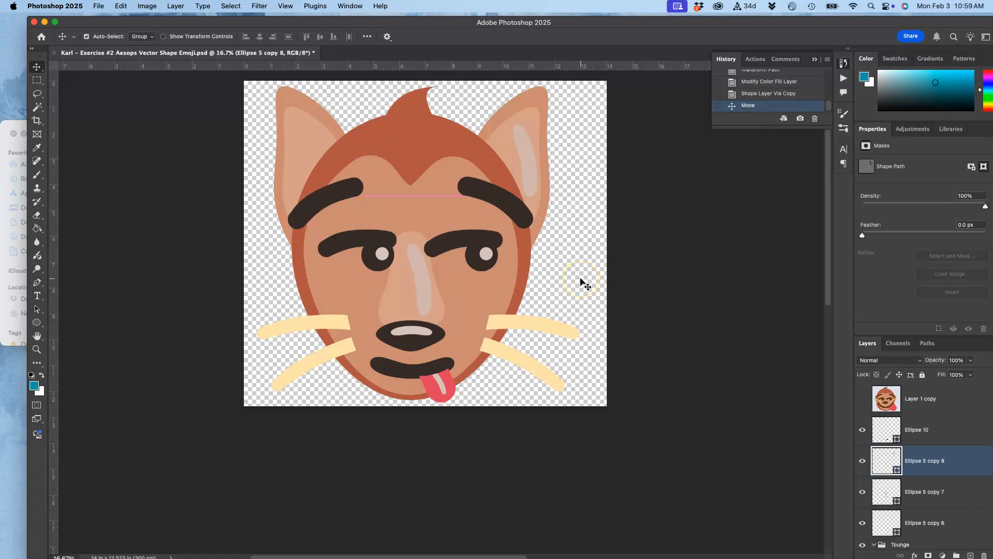
drag(528, 180, 530, 199)
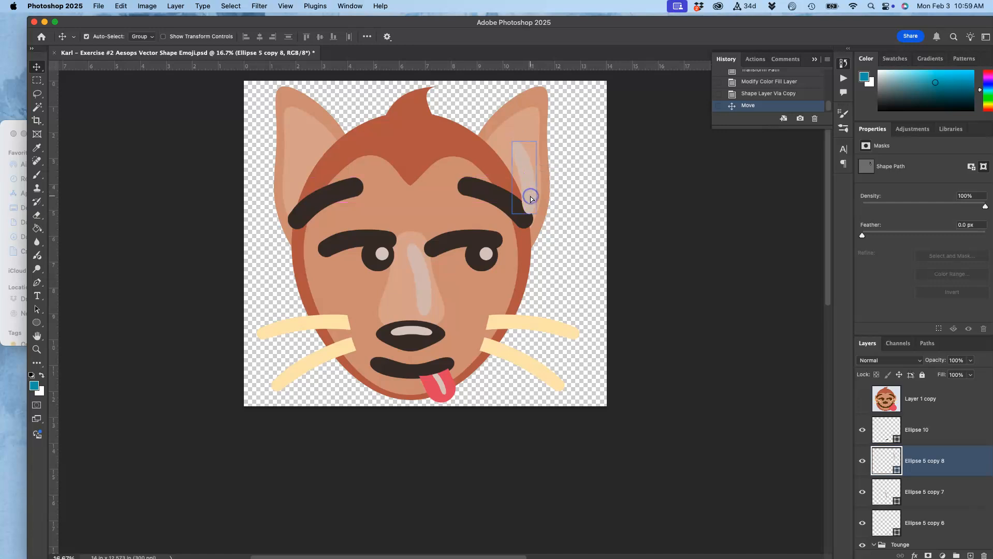
Move the ear highlight down the layer stack to sit behind the head ellipse and directly above the right-hand inner ear shape.
key(super+bracketleft)
key(super+bracketleft)
key(super+bracketleft)
key(super+bracketleft)
key(super+bracketleft)
key(super+bracketleft)
key(super+bracketleft)
key(super+bracketleft)
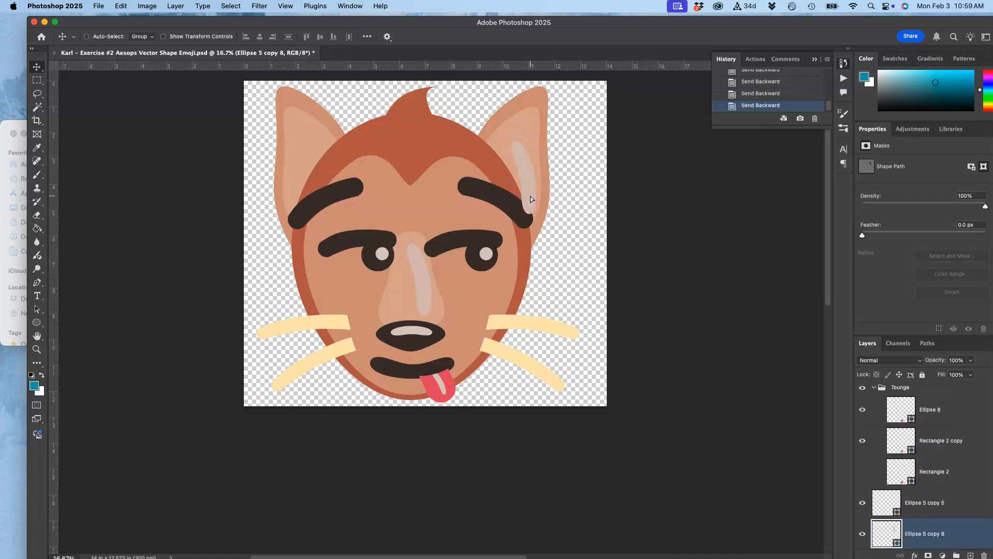
key(super+bracketleft)
key(super+bracketleft)
key(super+bracketleft)
key(super+bracketleft)
key(super+bracketleft)
key(super+bracketleft)
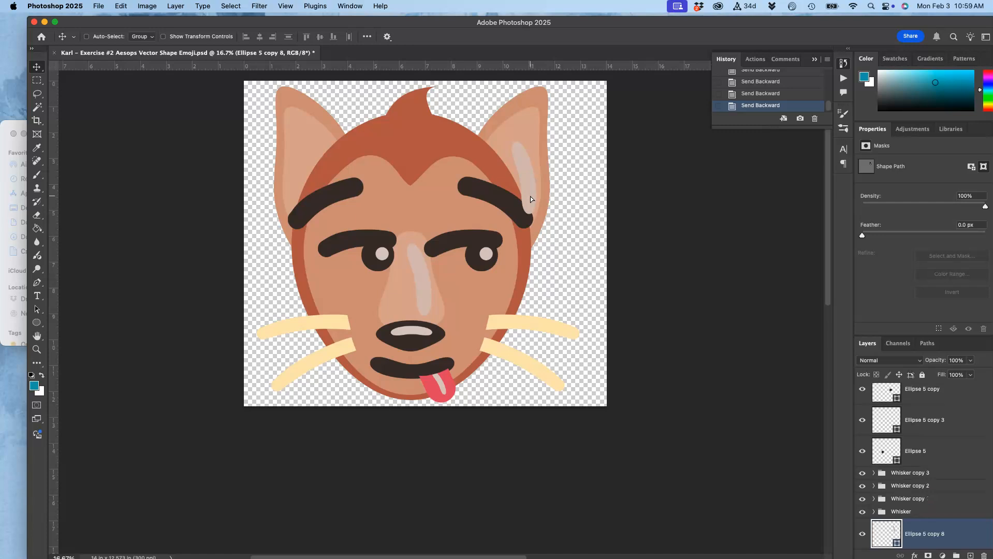
key(super+bracketleft)
key(super+bracketleft)
key(super+bracketleft)
key(super+bracketleft)
key(super+bracketleft)
key(super+bracketleft)
key(super+bracketleft)
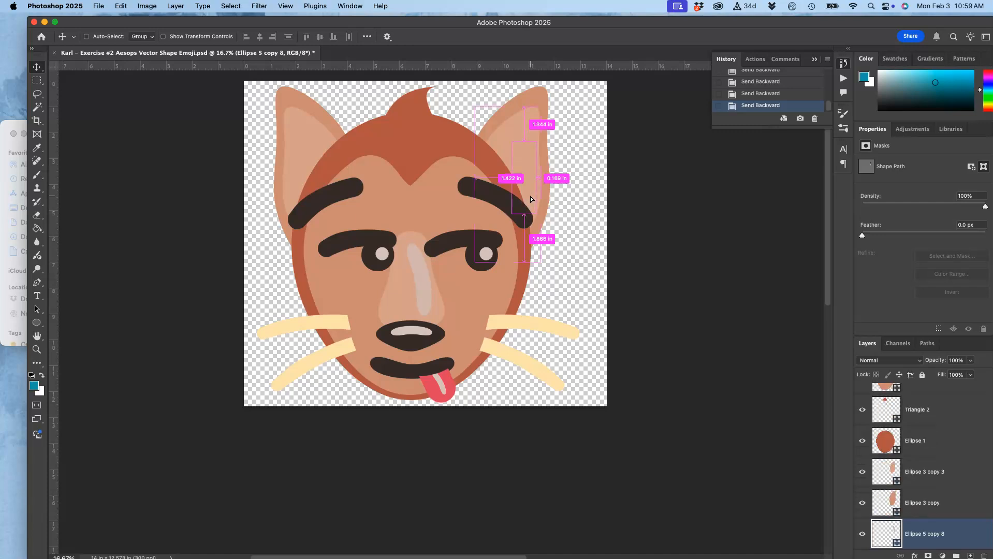
key(super+bracketright)
key(super+bracketright)
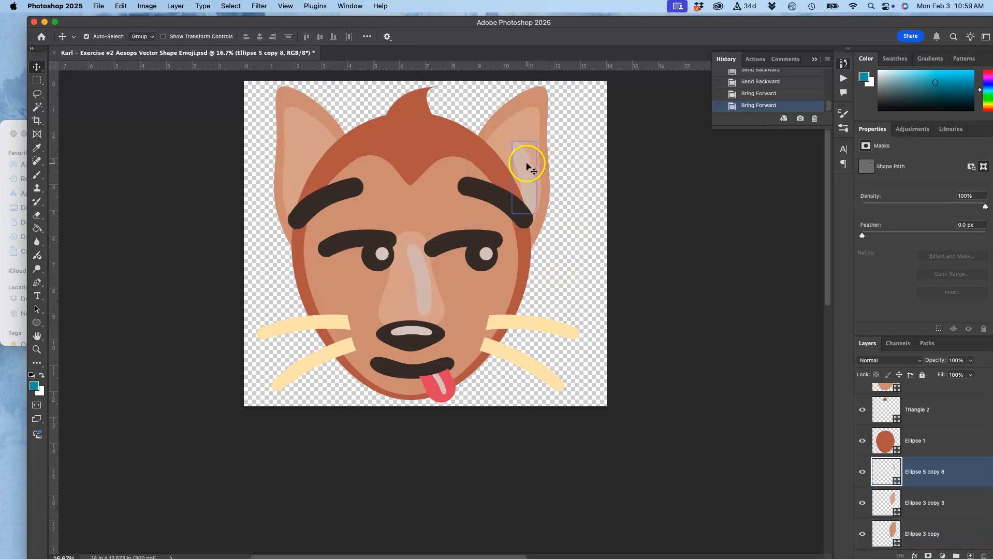
Warp the ear highlight so its upper end stretches toward the ear tip and follows the inner ear, and apply the transform.
key(super+t)
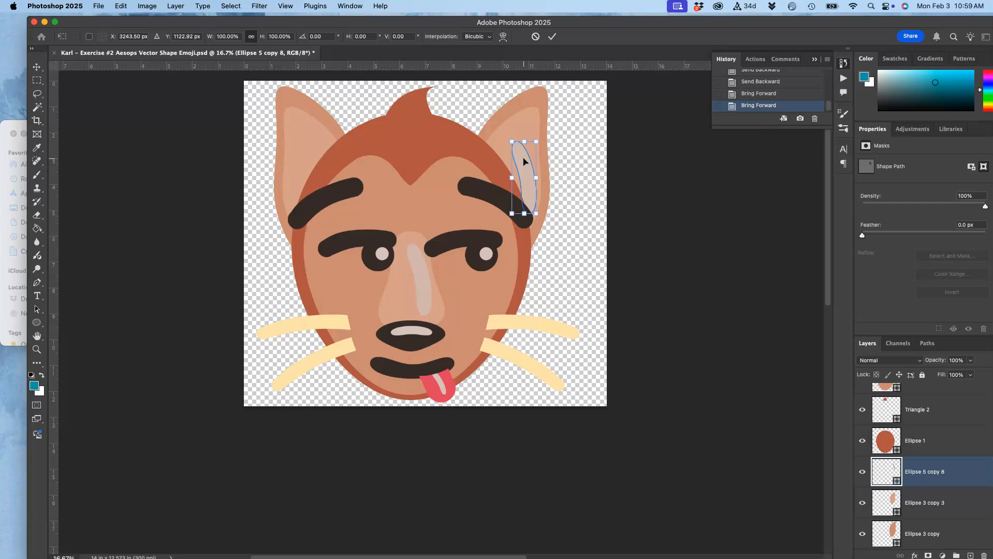
right_click(524, 162)
click(541, 238)
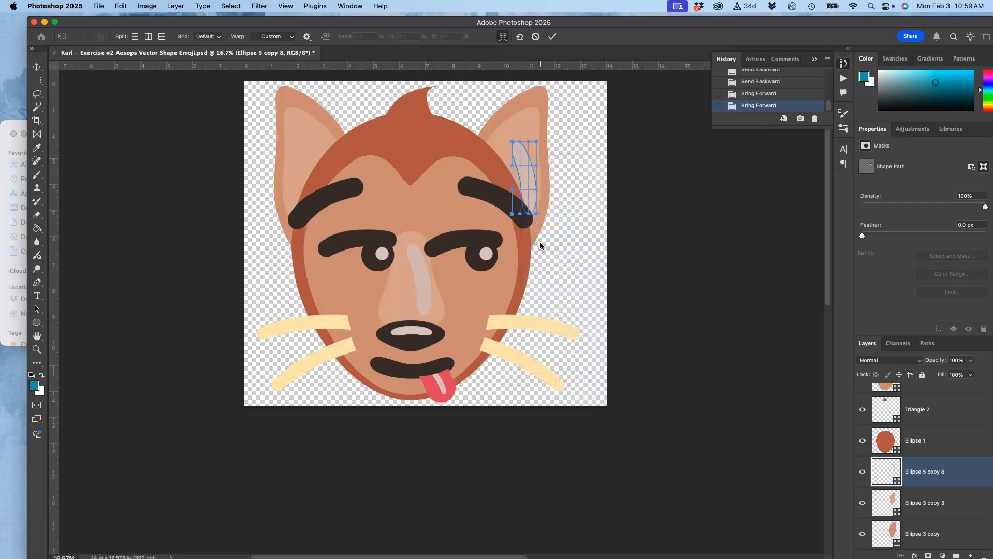
drag(520, 142, 518, 136)
drag(543, 88, 543, 85)
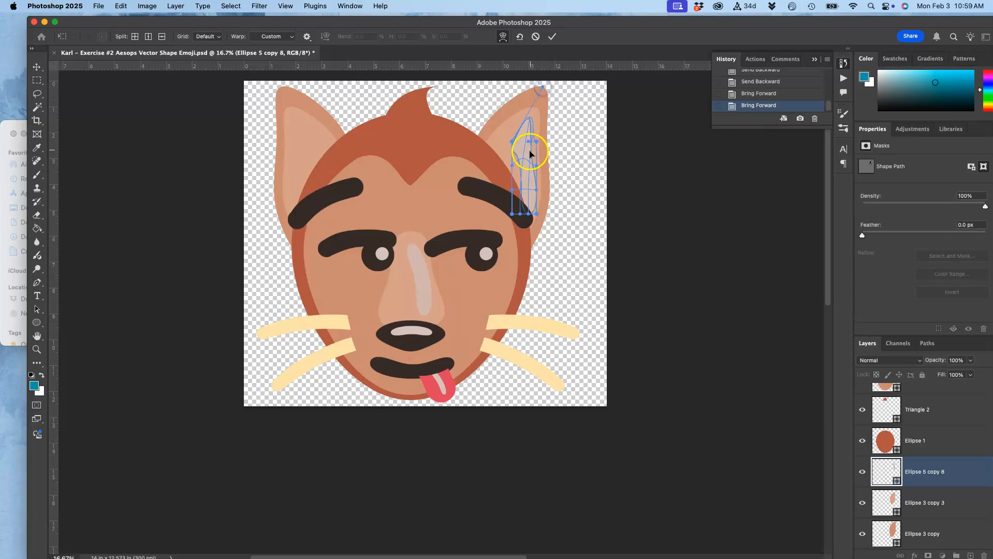
drag(515, 153, 534, 123)
key(Return)
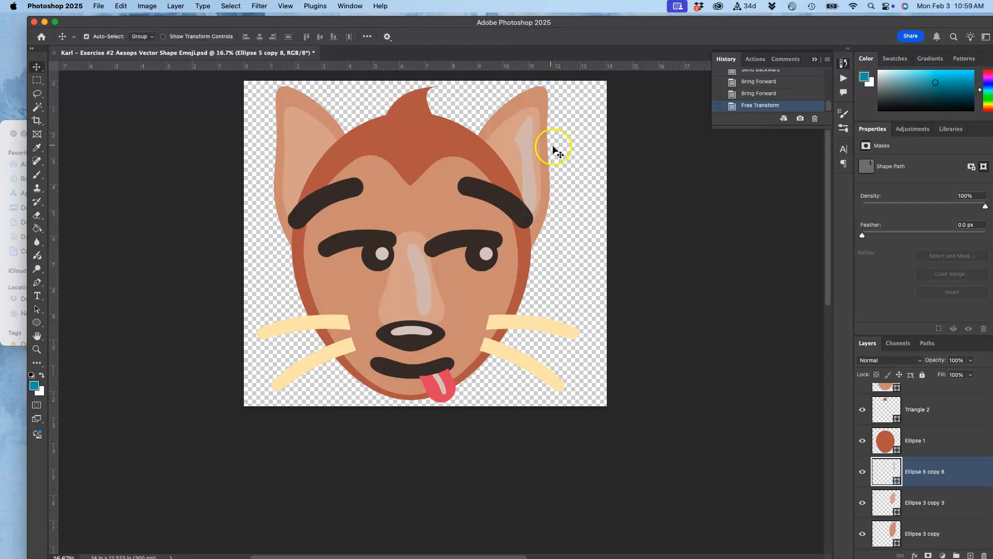
Recolor the right-hand ear highlight to #d7c1b9.
click(562, 159)
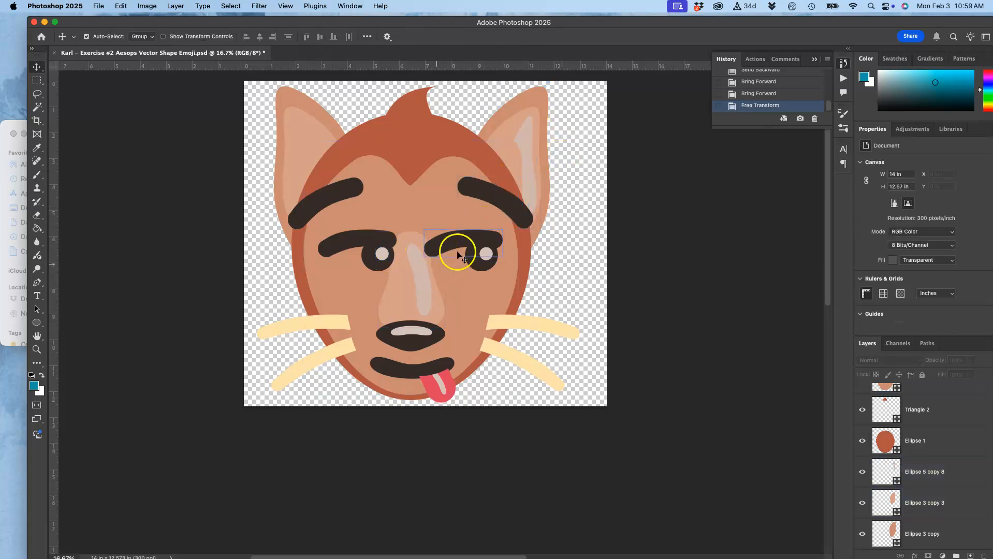
click(525, 136)
double_click(885, 473)
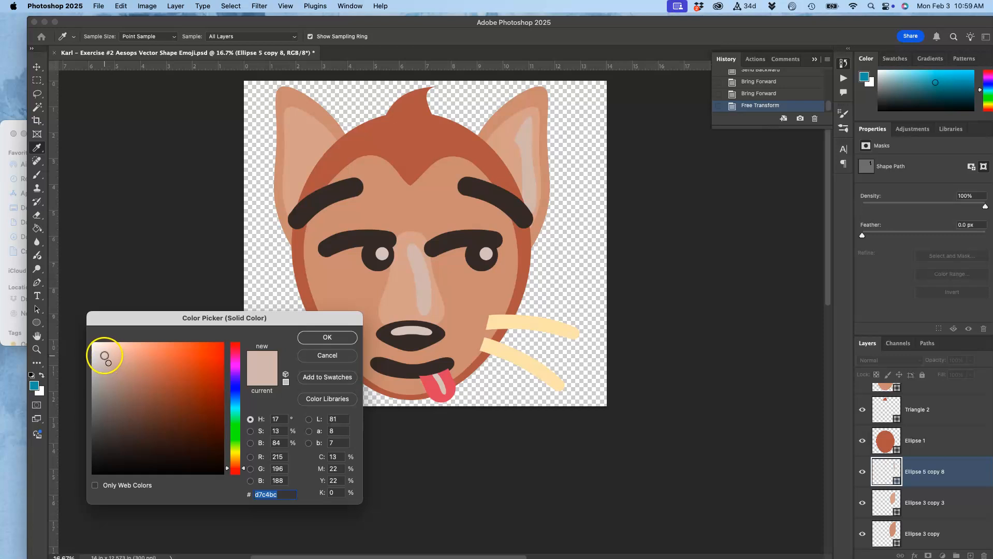
click(117, 371)
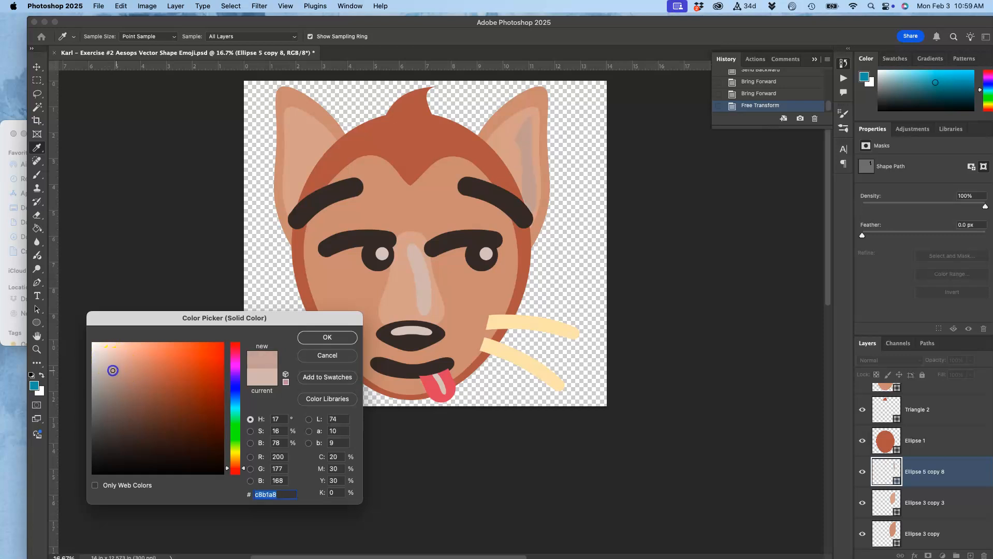
drag(113, 370, 111, 361)
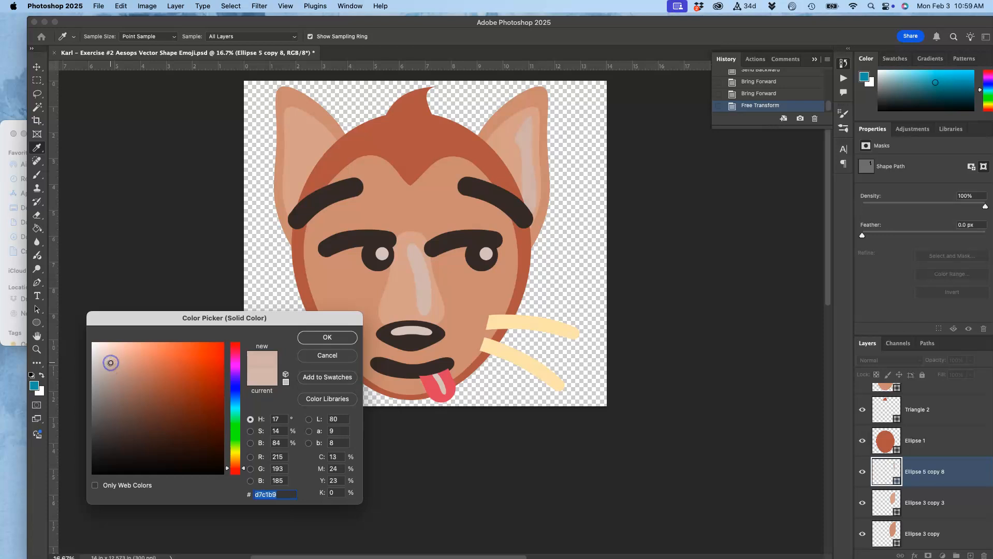
click(327, 338)
Open the layer style settings of the nose bridge shape and enable Drop Shadow.
click(388, 331)
click(401, 299)
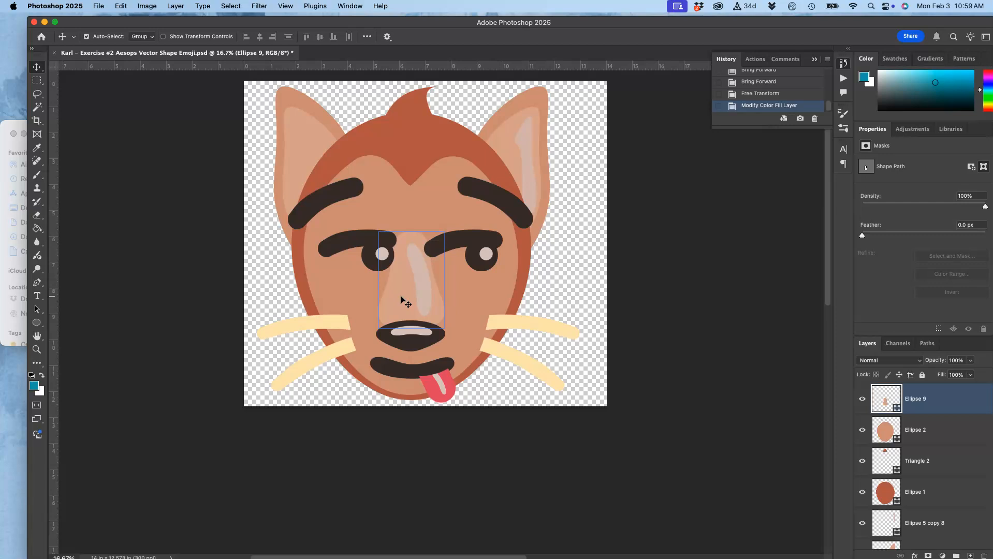
shift+click(443, 195)
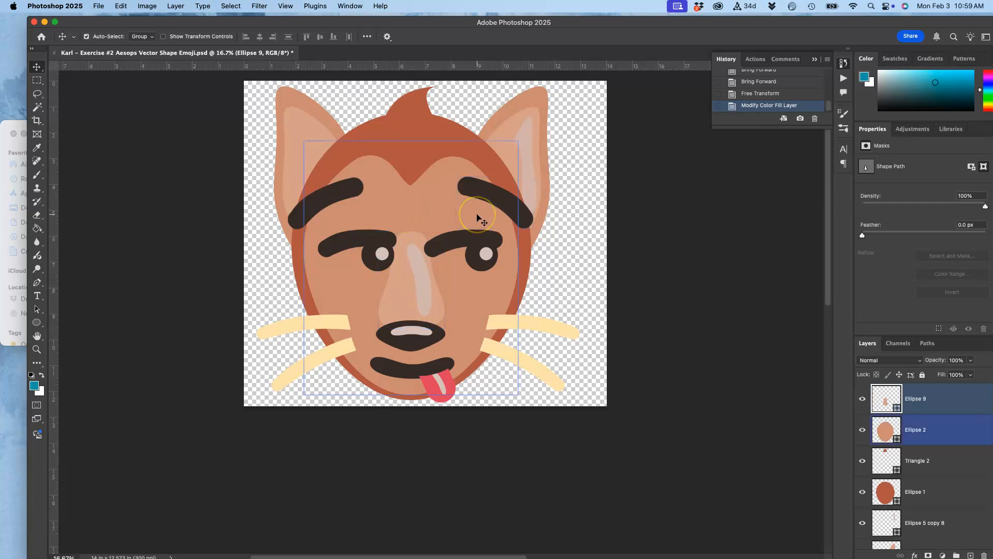
scroll(477, 218, right, 3)
scroll(477, 217, up, 1)
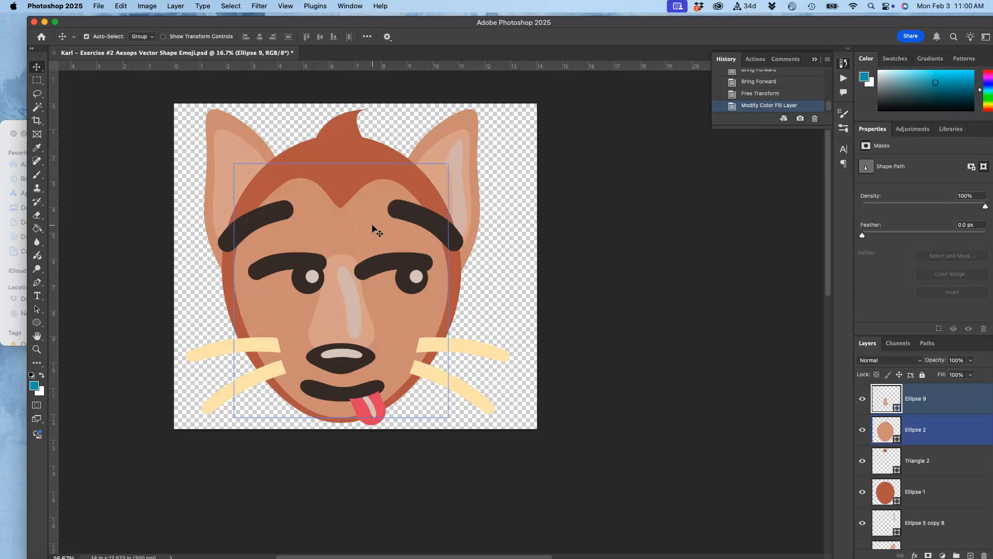
alt+scroll(372, 228, up, 5)
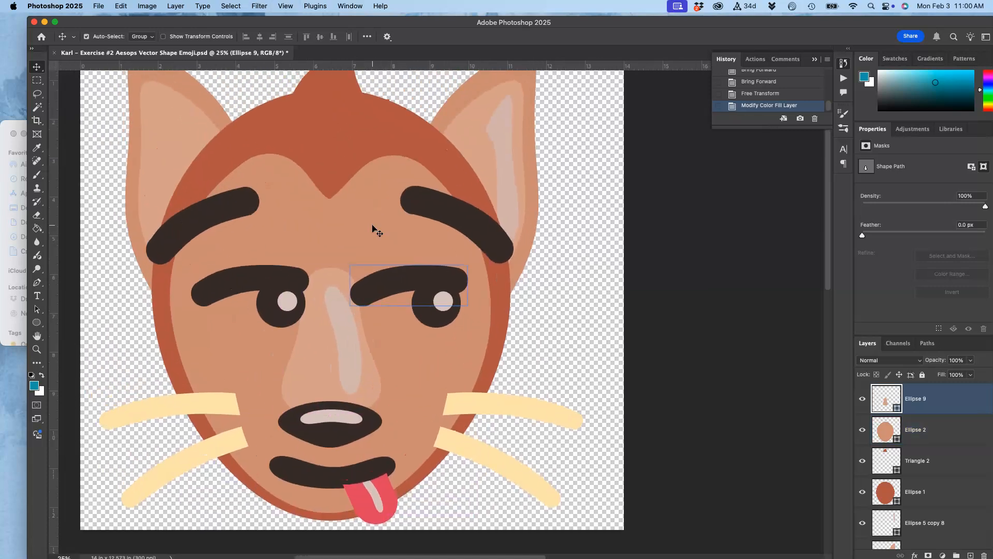
click(890, 397)
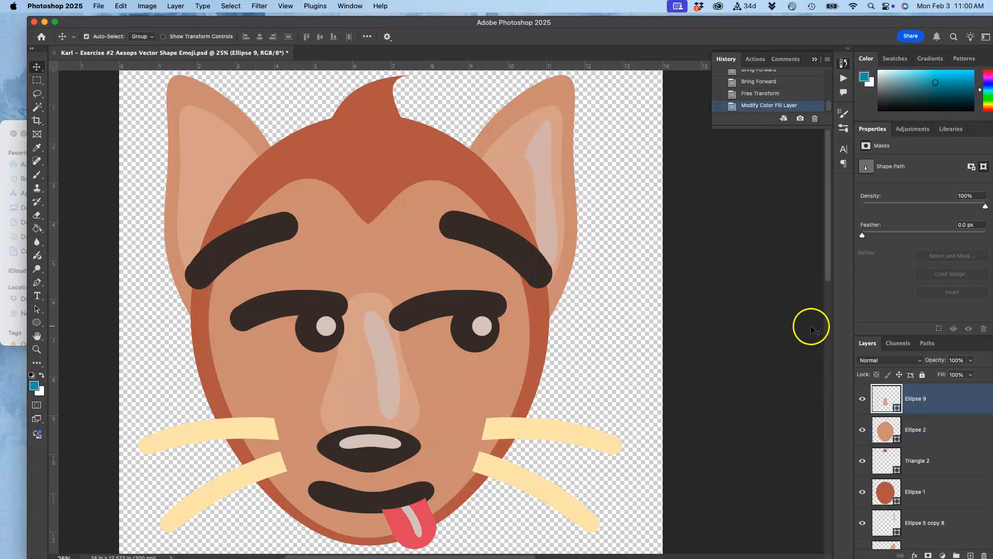
drag(781, 21, 763, 18)
click(135, 87)
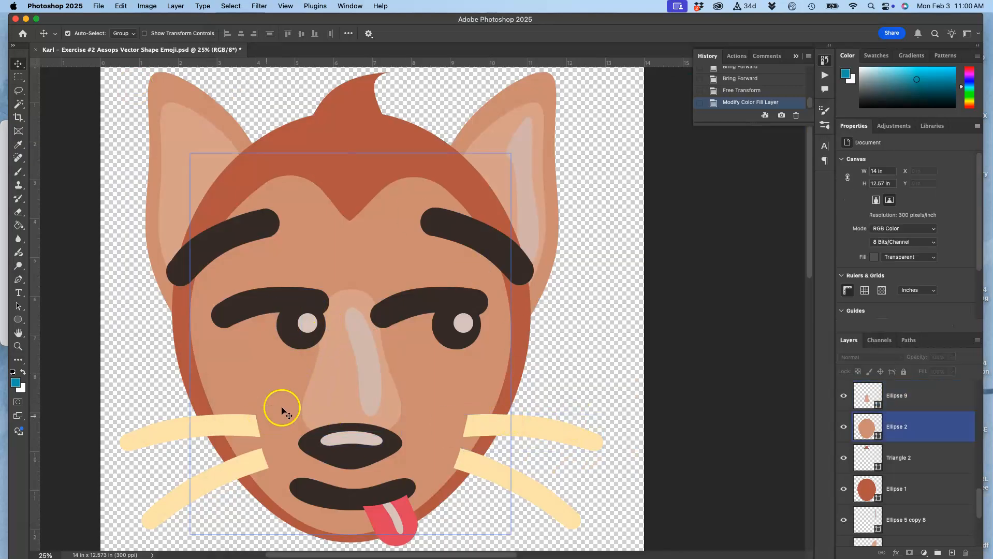
click(332, 389)
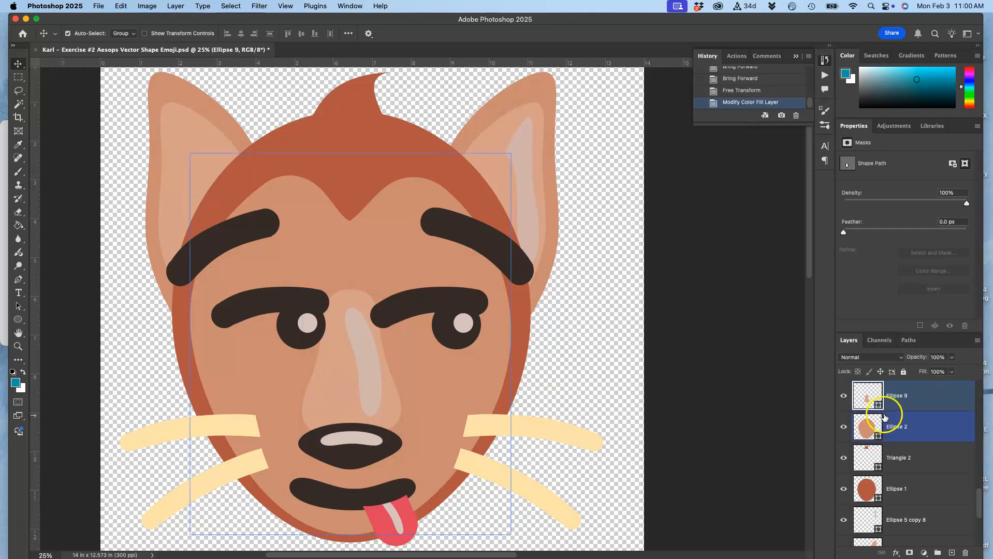
double_click(950, 396)
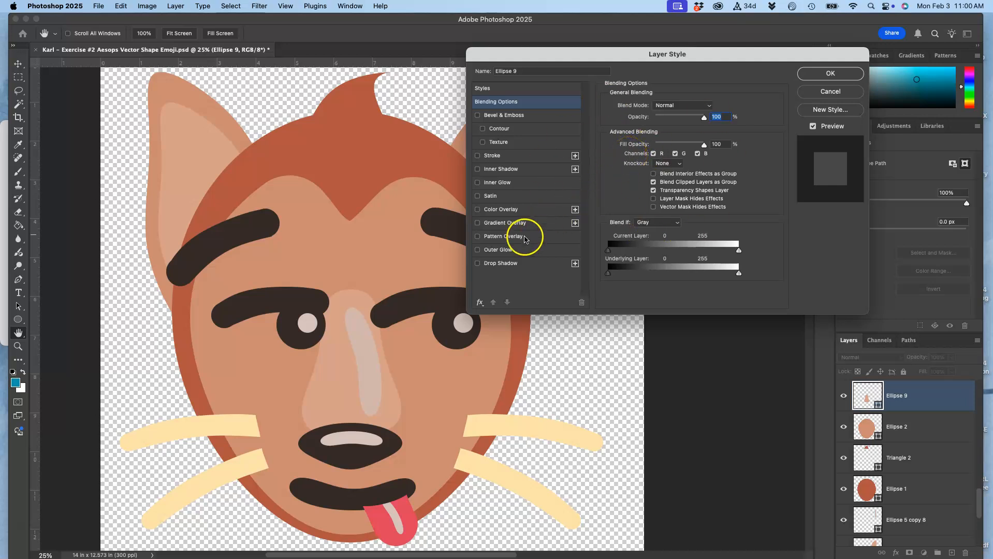
click(477, 264)
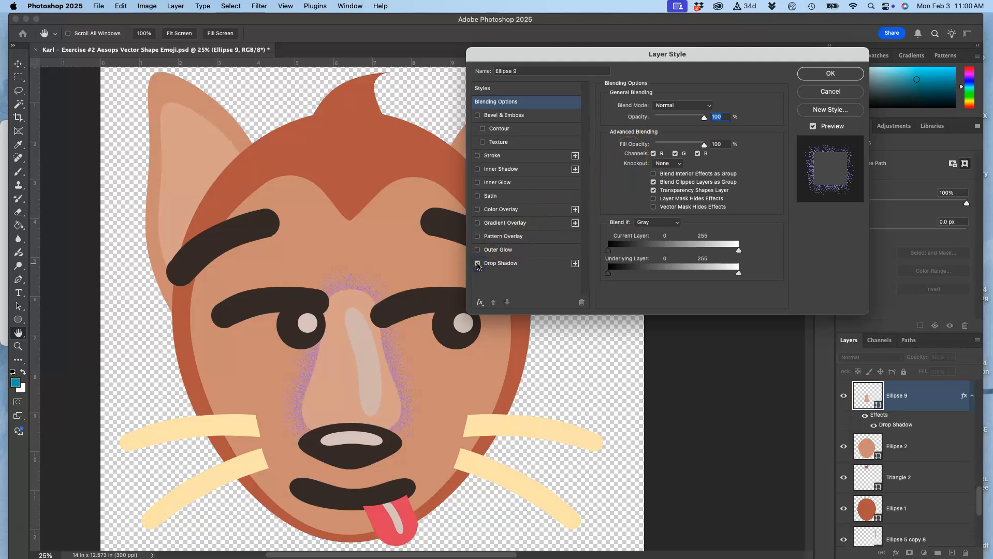